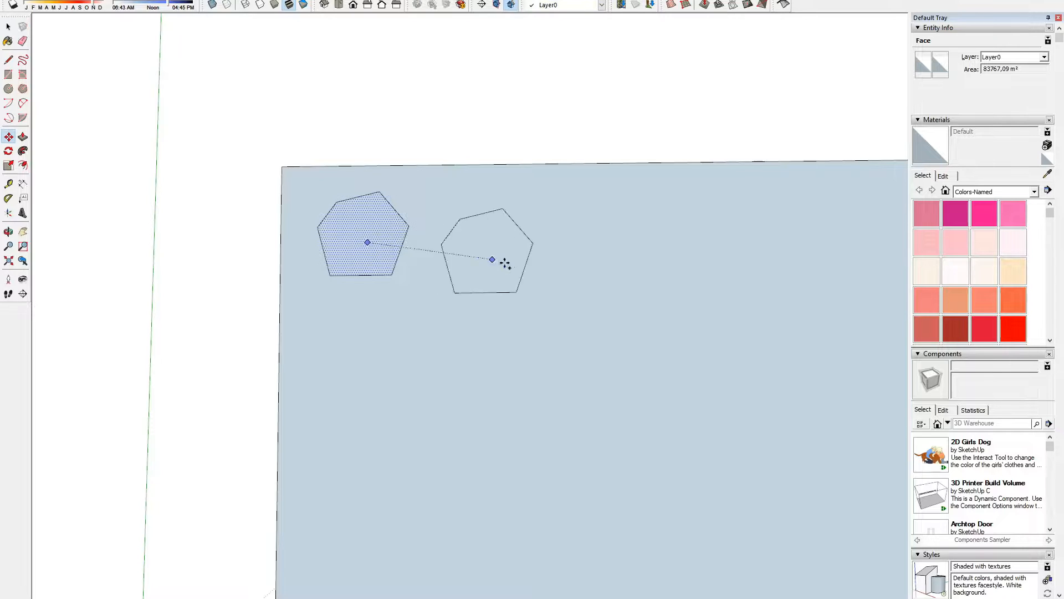
Step: Copy the six-sided polygon to a spot beside the original on the rectangle and scale the copy down to under half size
drag(577, 209, 540, 243)
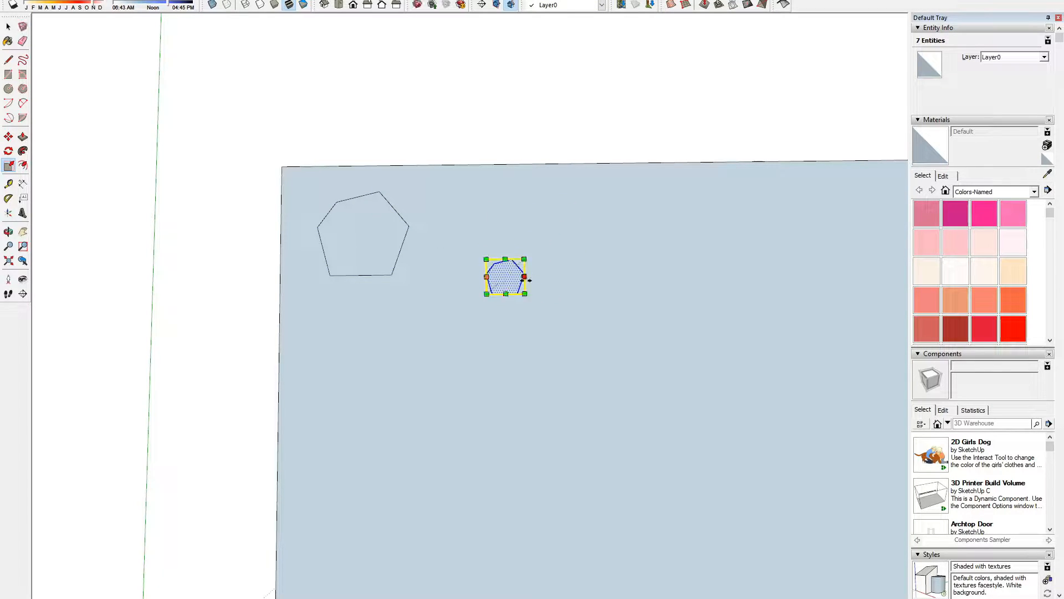
key(m)
click(510, 288)
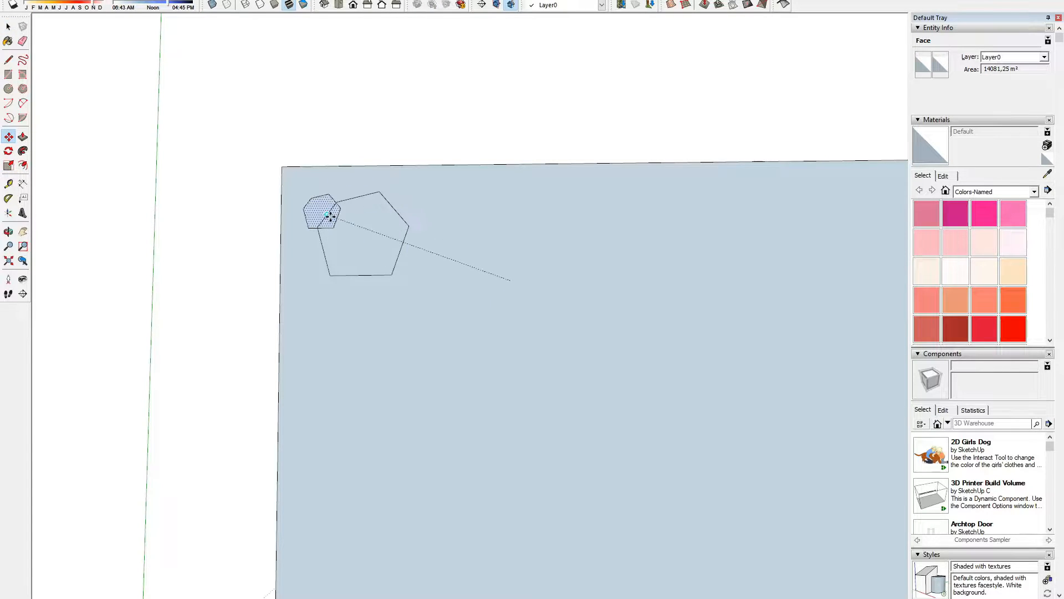
scroll(521, 261, up, 1)
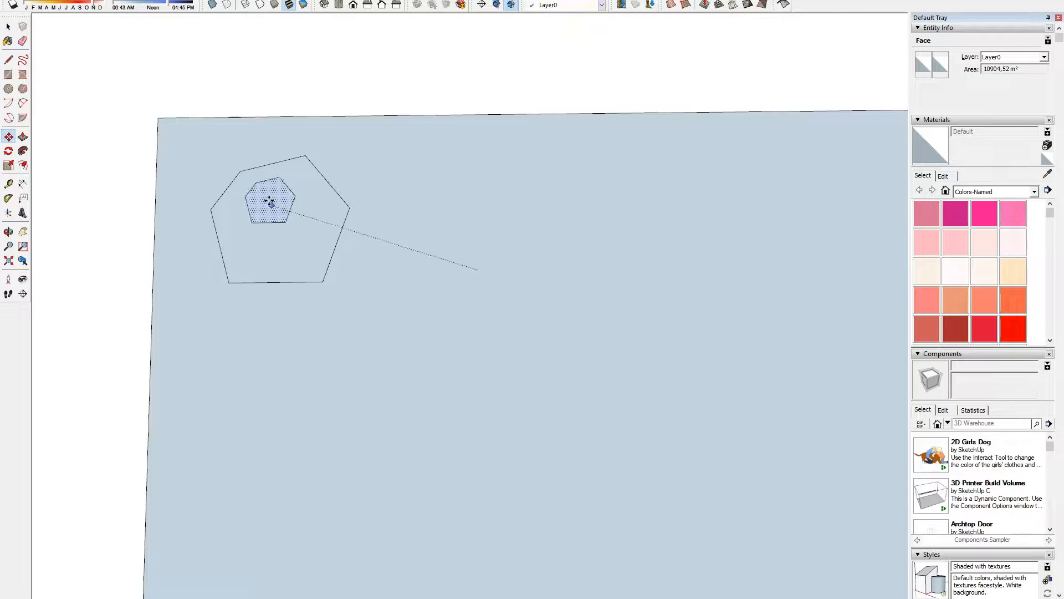
key(Escape)
Step: Place a copy of the larger six-sided polygon on the open ground outside the rectangle
middle_drag(475, 259, 440, 273)
scroll(440, 273, down, 2)
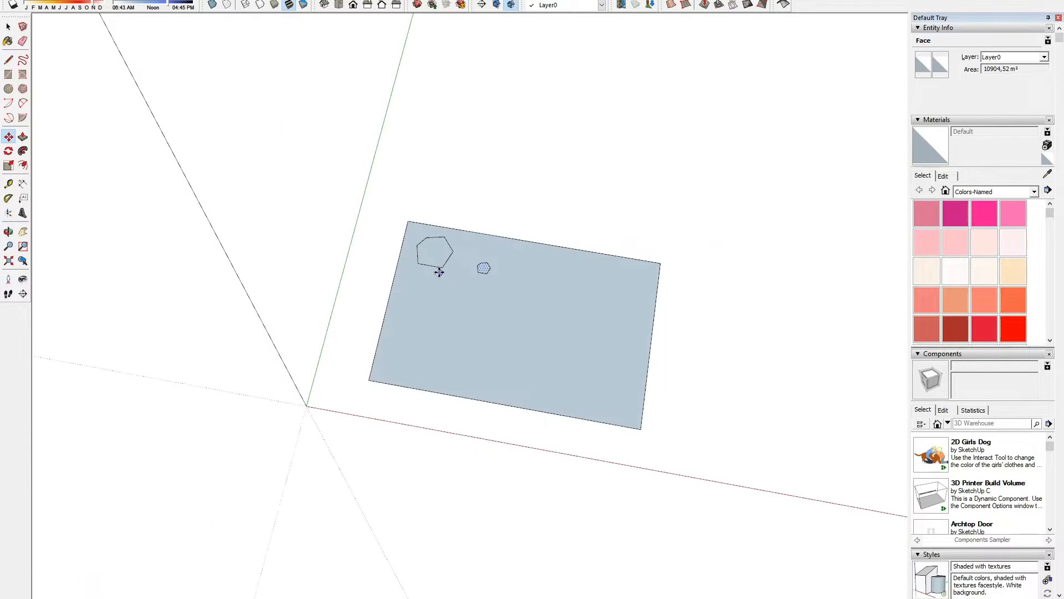
middle_drag(300, 331, 526, 289)
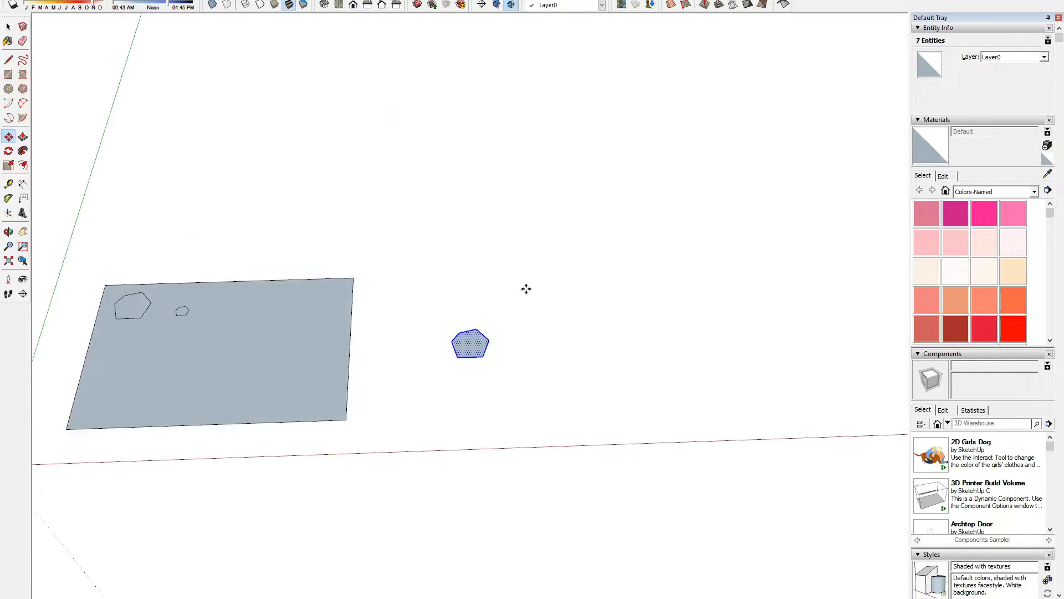
Step: Draw a tall vertical rectangle along the red axis, starting from the centre of the copied polygon
click(470, 344)
scroll(470, 344, down, 5)
middle_drag(475, 342, 501, 252)
scroll(502, 256, down, 2)
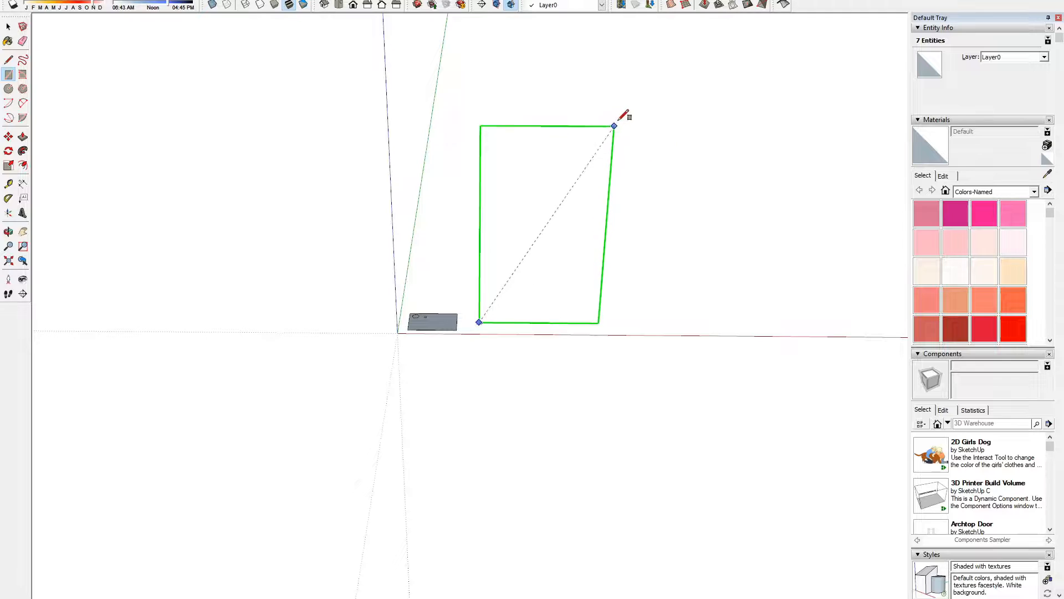
click(640, 90)
scroll(486, 299, up, 5)
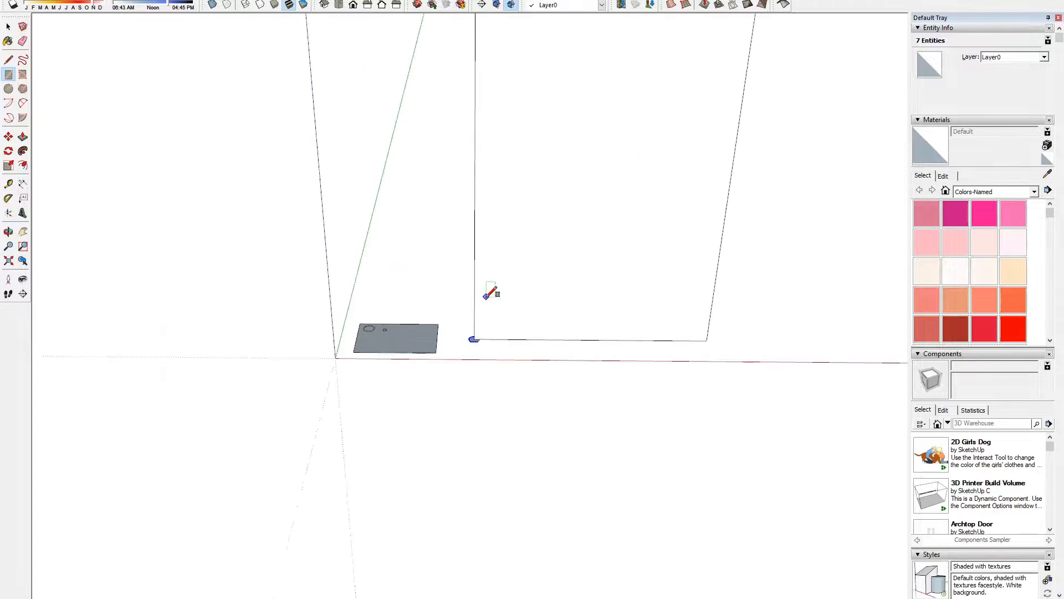
scroll(492, 437, down, 6)
scroll(499, 405, up, 2)
Step: In front view, draw a bent line of connected segments across the vertical rectangle, from low on its near side up to the top edge
key(l)
scroll(496, 386, up, 2)
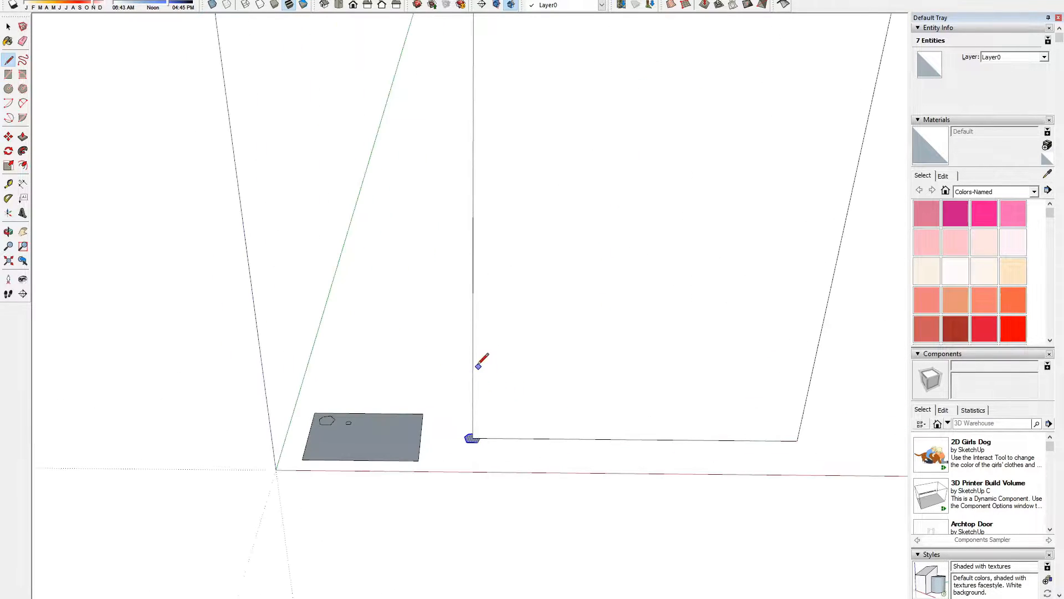
click(472, 357)
scroll(477, 350, down, 3)
scroll(526, 292, up, 1)
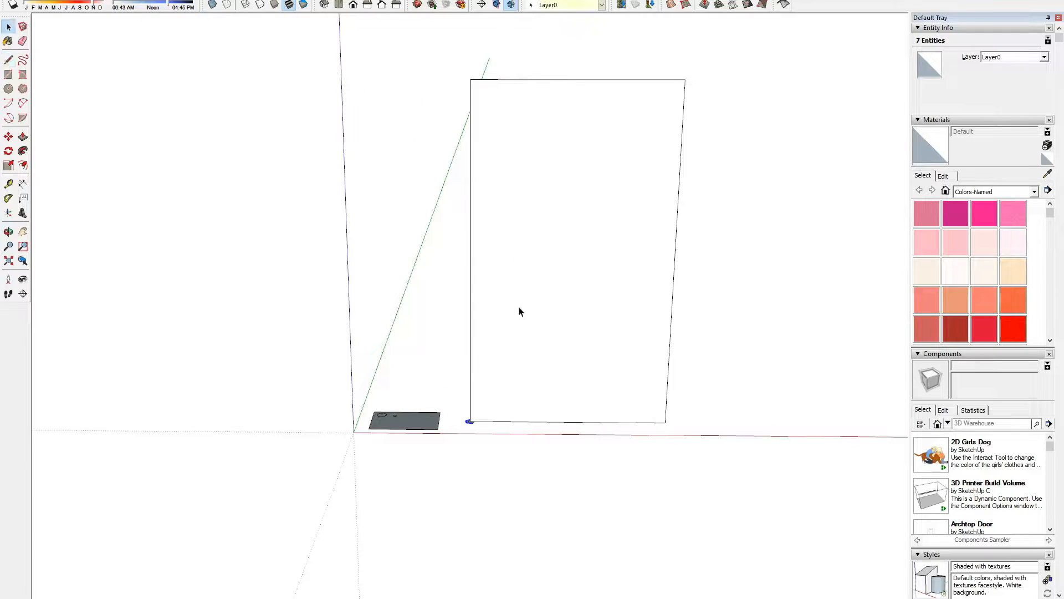
click(520, 307)
key(F3)
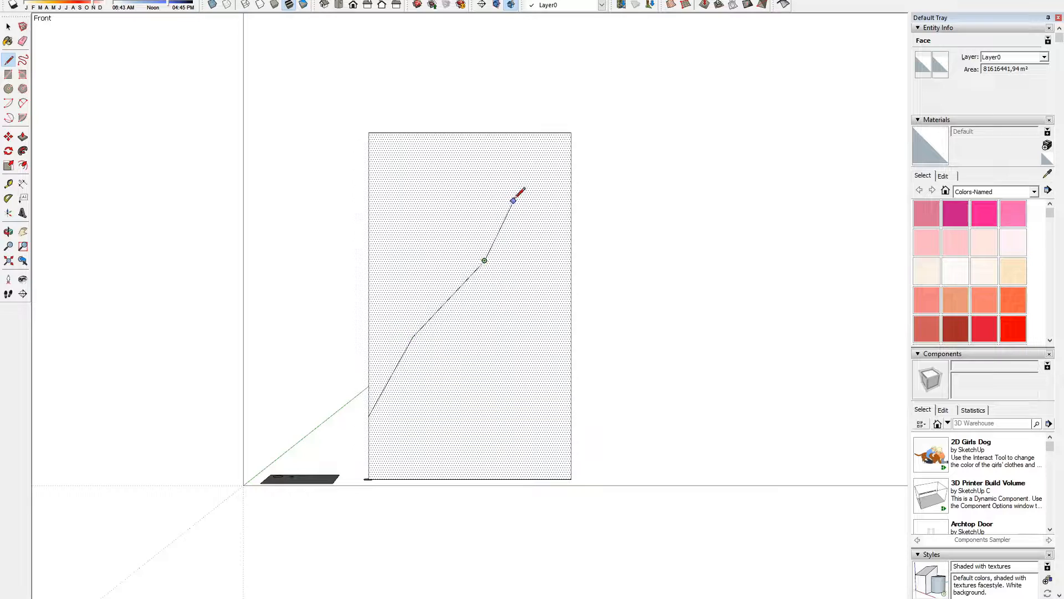
click(522, 131)
middle_drag(524, 288, 468, 346)
Step: Erase the surplus edges of the vertical rectangle, leaving only the bent path above the polygon
drag(410, 196, 527, 201)
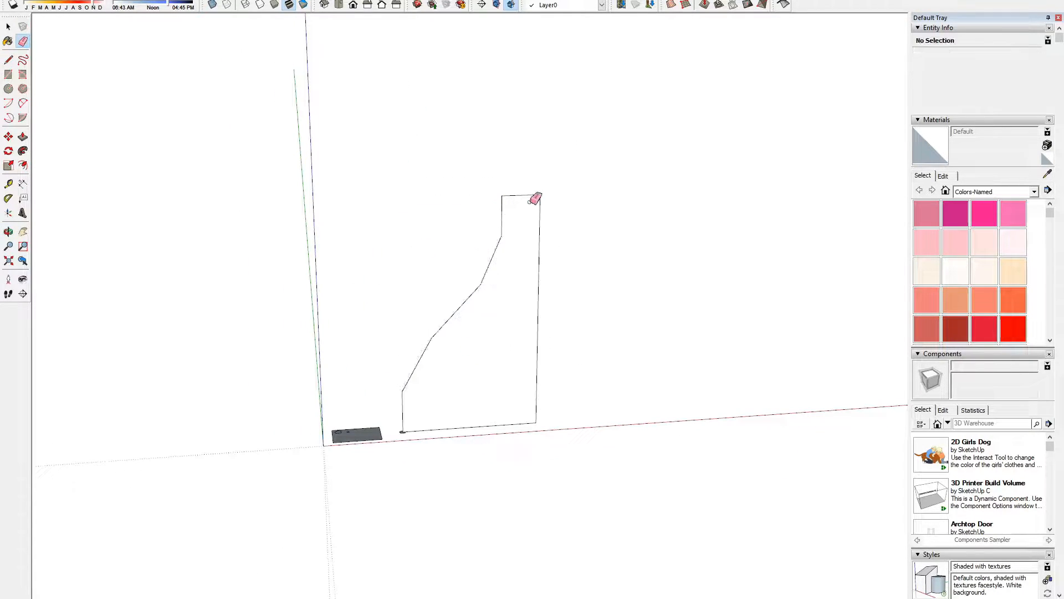
drag(537, 407, 511, 439)
middle_drag(511, 439, 489, 513)
scroll(392, 430, up, 6)
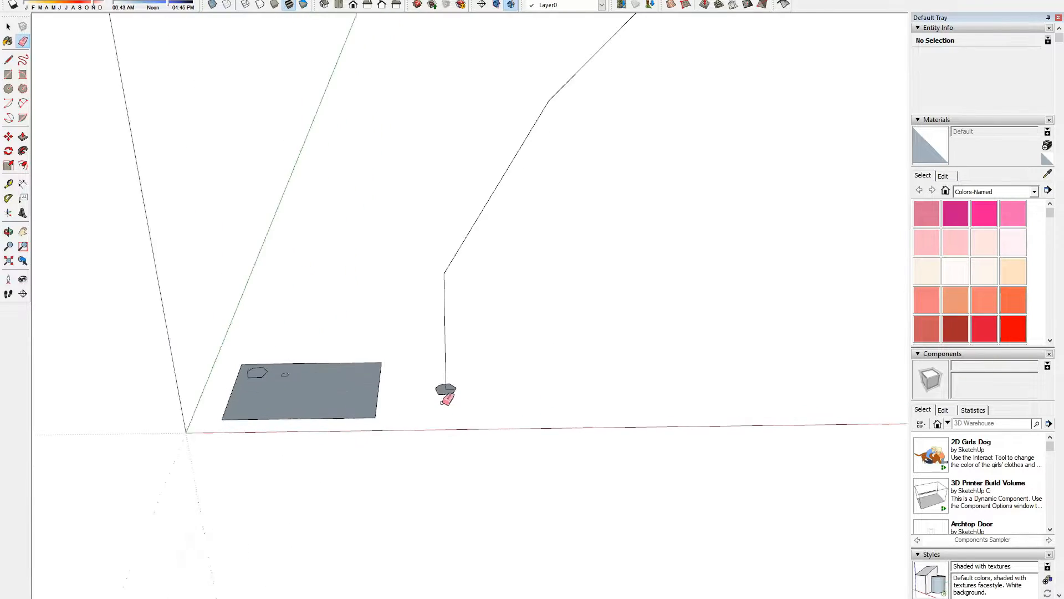
scroll(448, 454, down, 2)
Step: Extrude the six-sided polygon along the bent path with Follow Me to form a trunk
key(space)
scroll(430, 385, down, 3)
click(440, 404)
scroll(440, 409, down, 3)
key(space)
scroll(564, 188, up, 5)
scroll(566, 188, up, 4)
Step: Move the whole extruded trunk away from its guide path and delete the leftover path
click(567, 164)
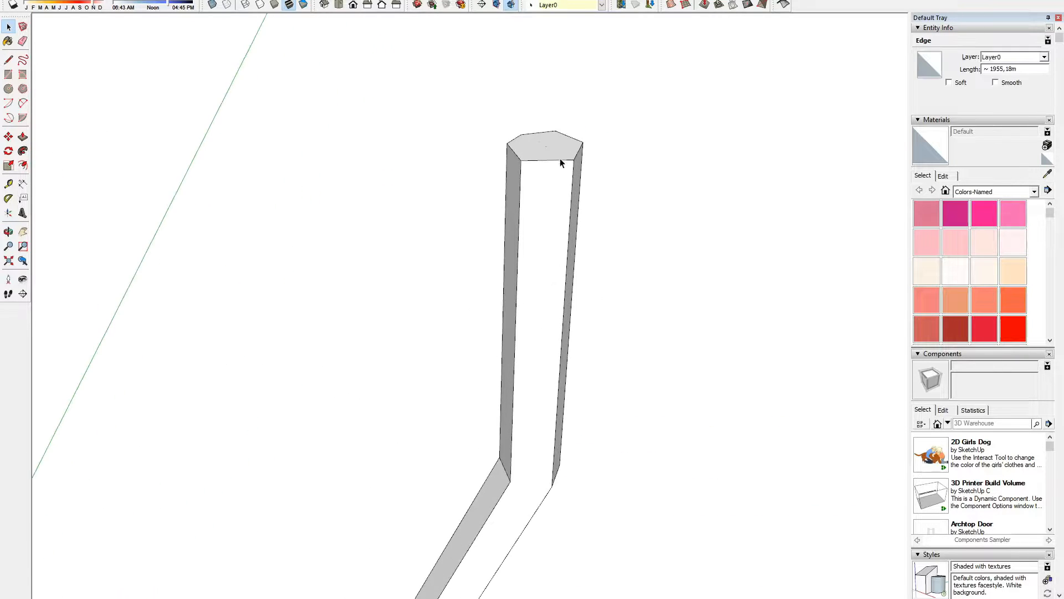
triple_click(552, 167)
scroll(541, 209, down, 3)
key(m)
click(542, 221)
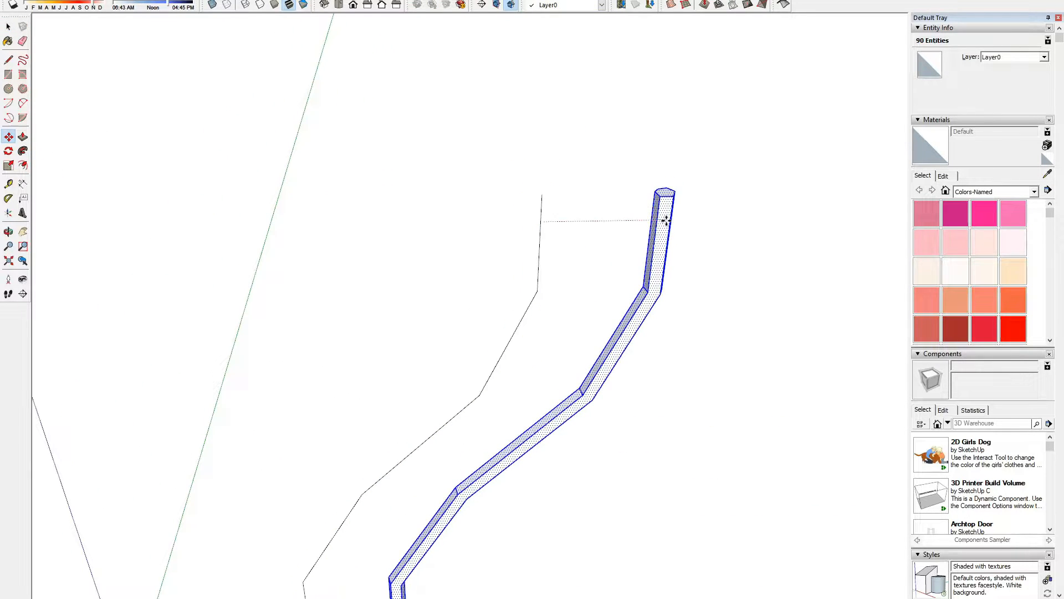
triple_click(539, 231)
scroll(499, 161, down, 3)
key(Delete)
Step: Scale the trunk's top end face down uniformly to taper the tip
scroll(555, 191, up, 5)
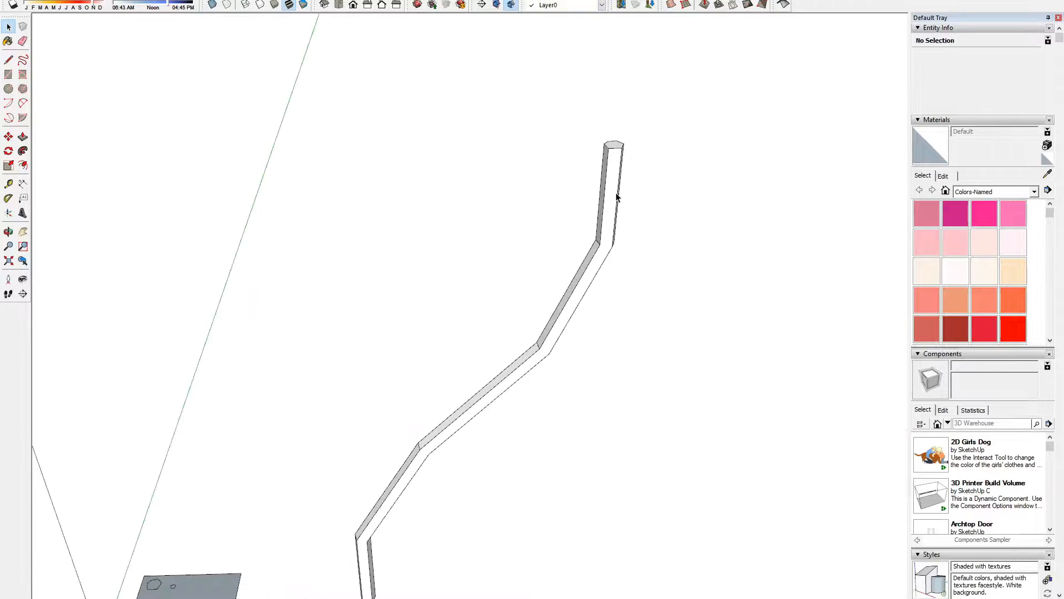
drag(565, 95, 644, 138)
key(s)
scroll(580, 130, up, 4)
click(596, 106)
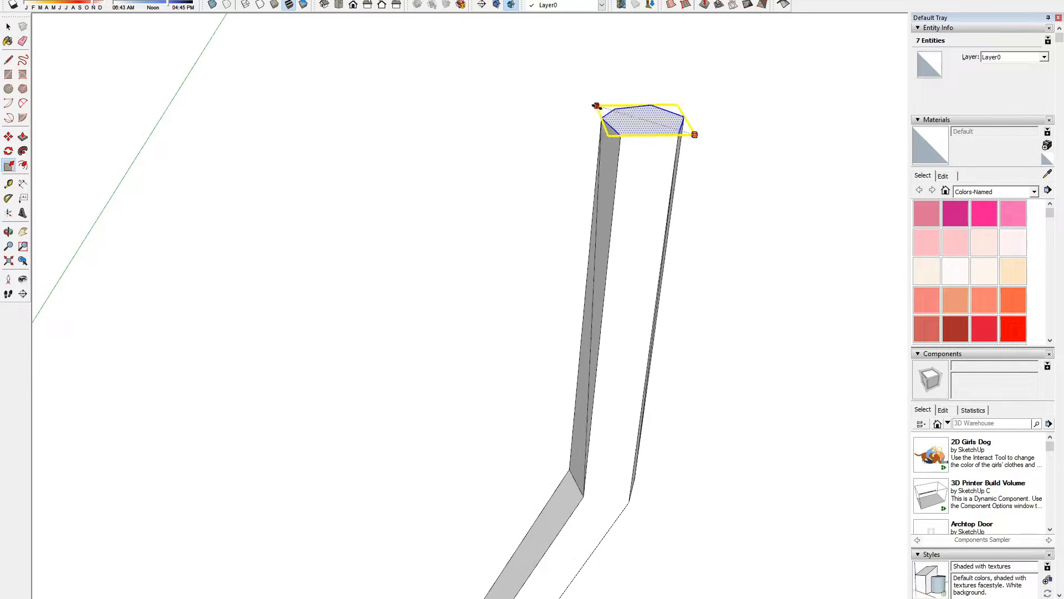
click(652, 120)
key(space)
scroll(615, 133, down, 7)
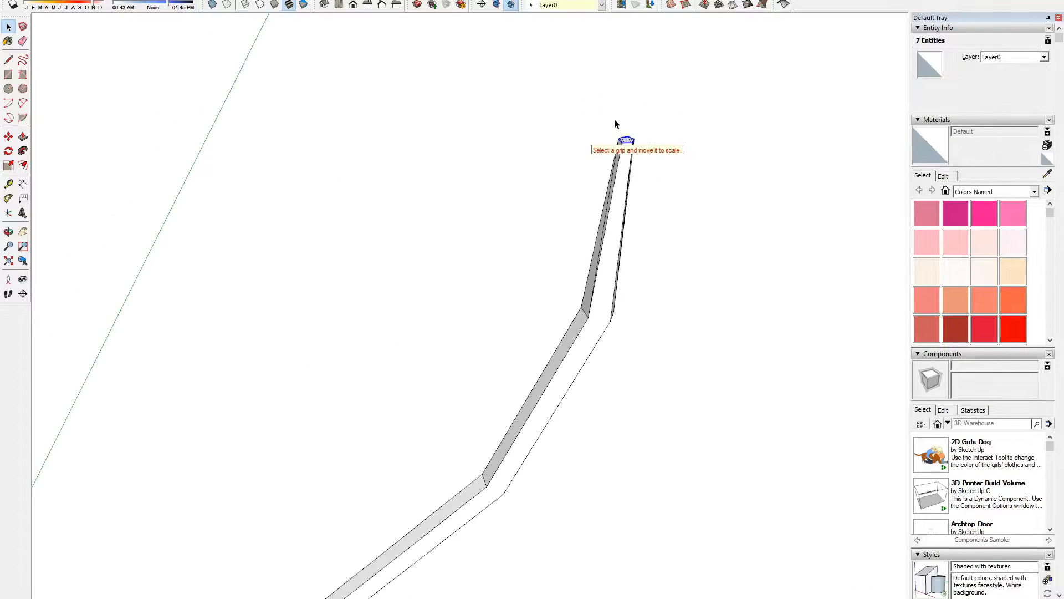
Step: Scale the trunk's bottom end face up to widen the base
click(679, 278)
scroll(501, 406, up, 4)
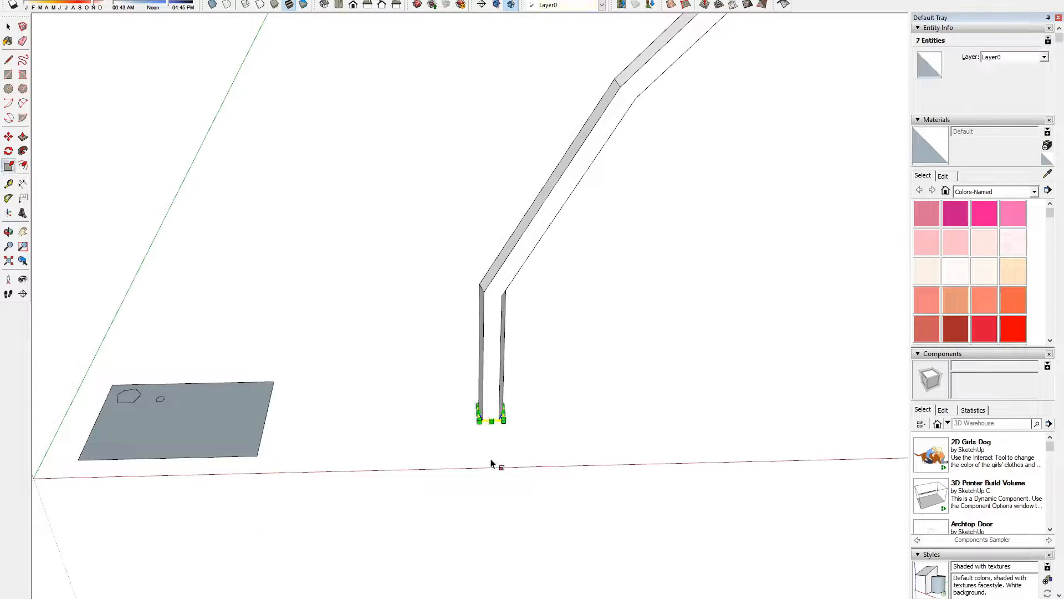
click(478, 421)
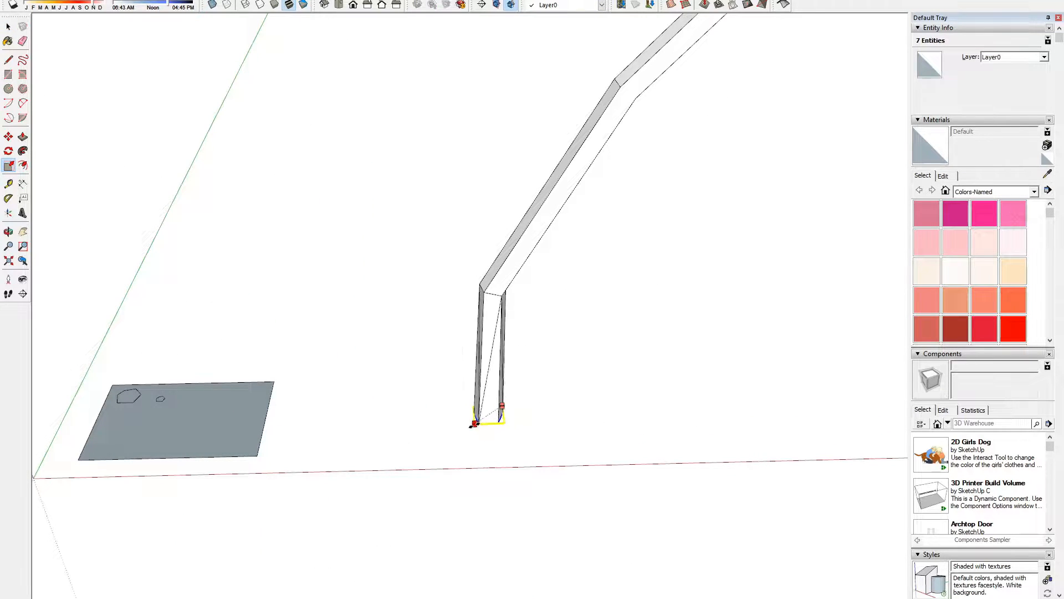
click(542, 383)
Step: Make a group of all the trunk geometry
scroll(472, 424, down, 4)
right_click(544, 310)
click(610, 394)
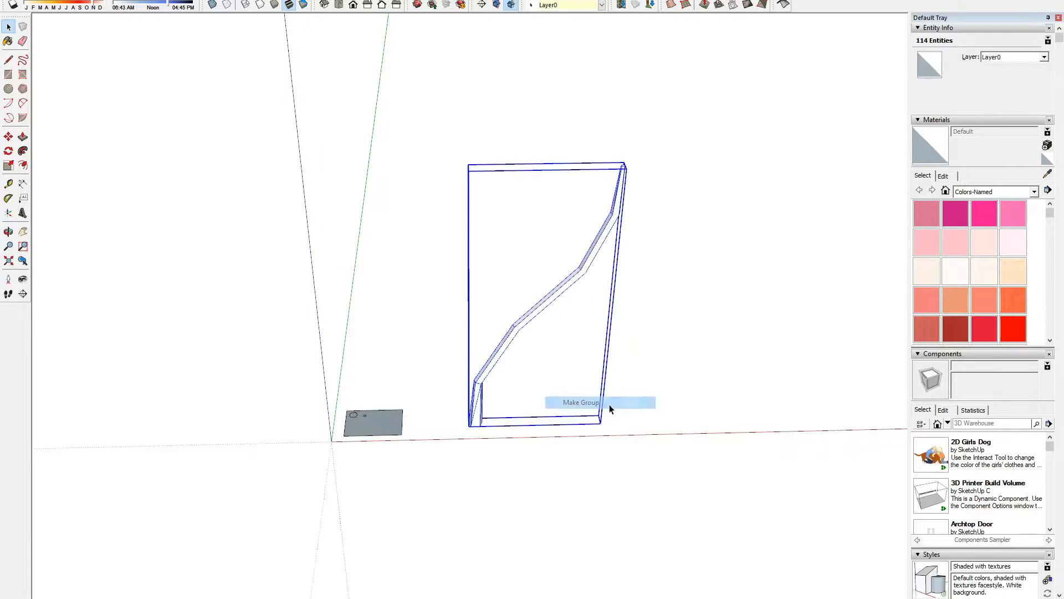
scroll(607, 402, down, 5)
scroll(624, 379, up, 6)
scroll(613, 373, up, 3)
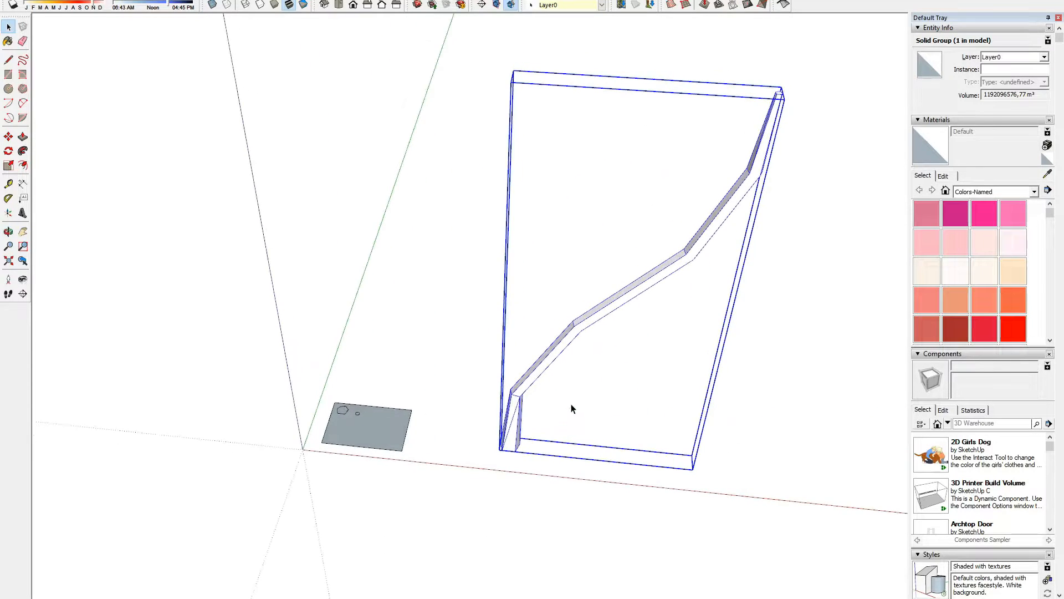
Step: Draw a large horizontal circle centred on the trunk's second bend from the base
key(c)
scroll(537, 385, up, 4)
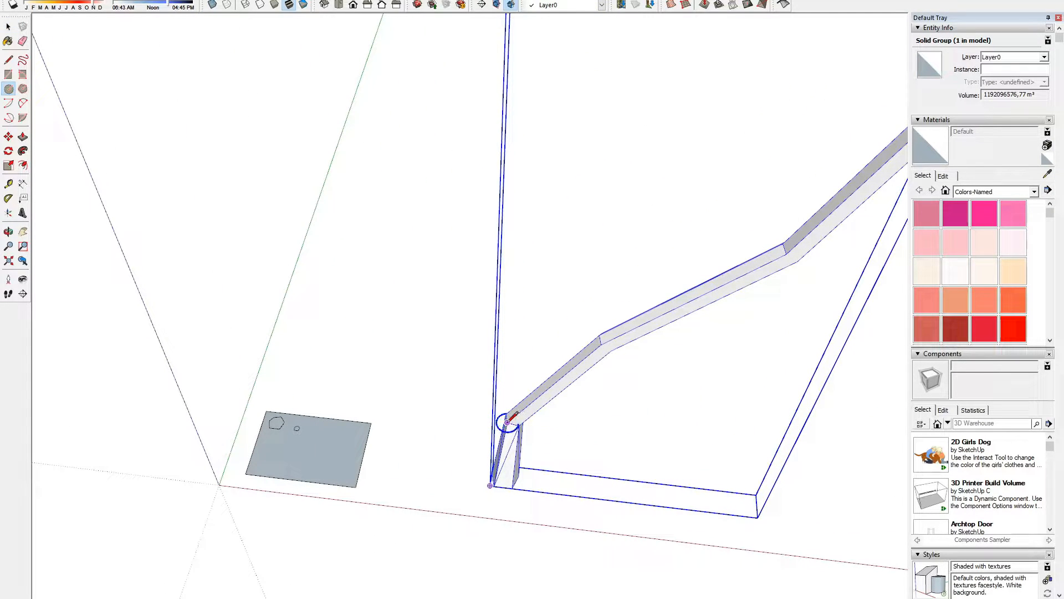
scroll(562, 390, down, 5)
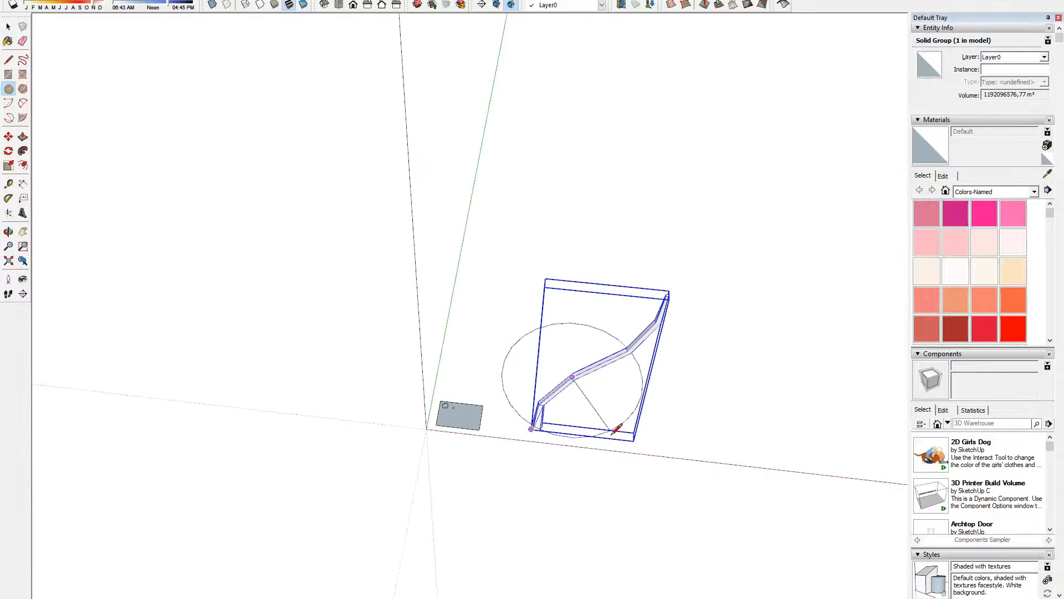
middle_drag(613, 428, 617, 497)
click(618, 454)
scroll(566, 387, up, 10)
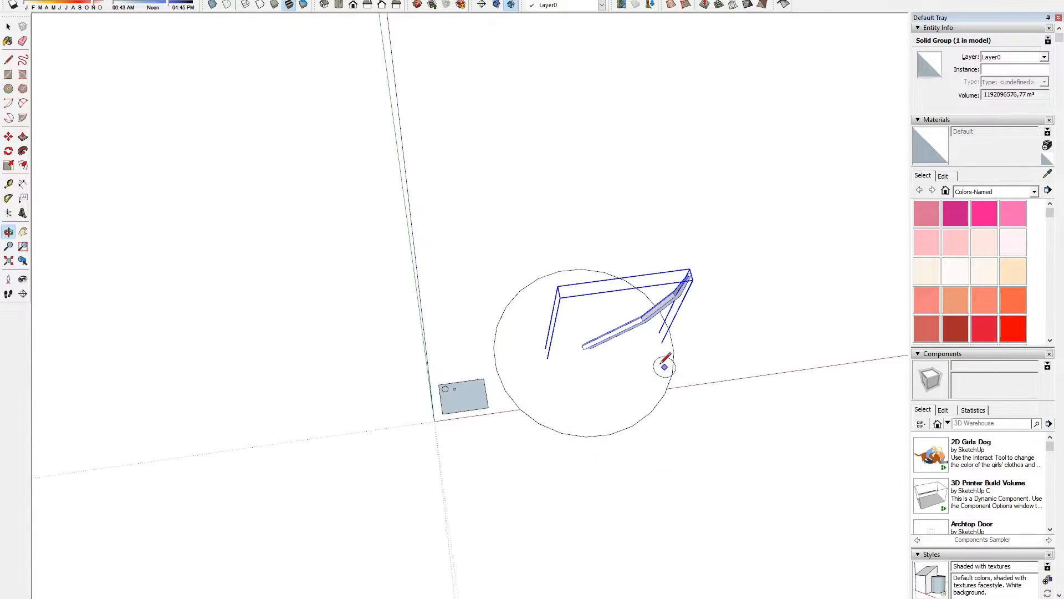
Step: Draw a line on the circle's face from the trunk's bend to the circle's edge
key(space)
click(530, 347)
key(l)
scroll(510, 311, up, 6)
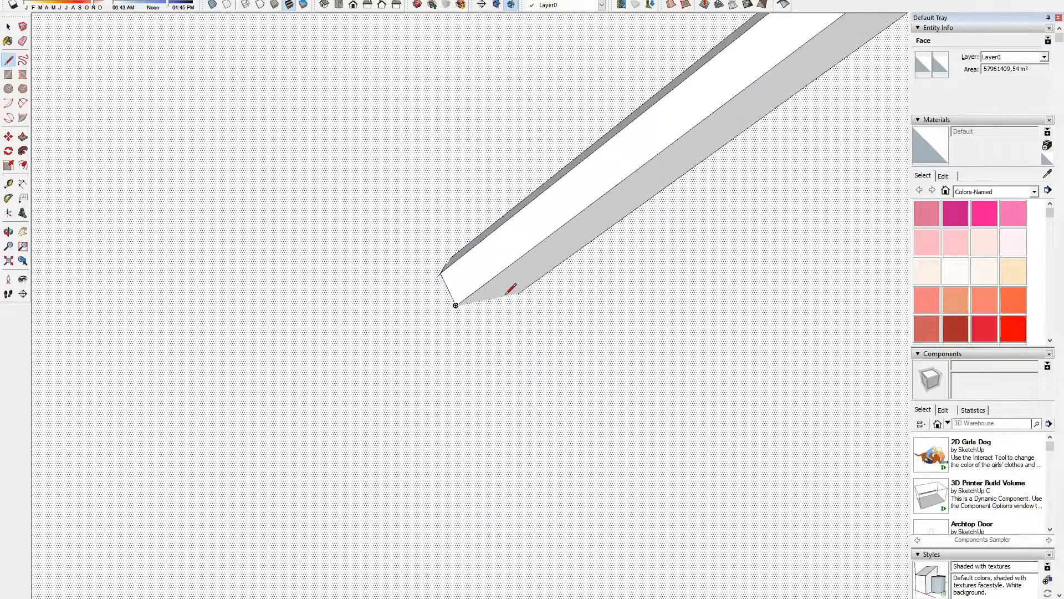
scroll(471, 231, down, 5)
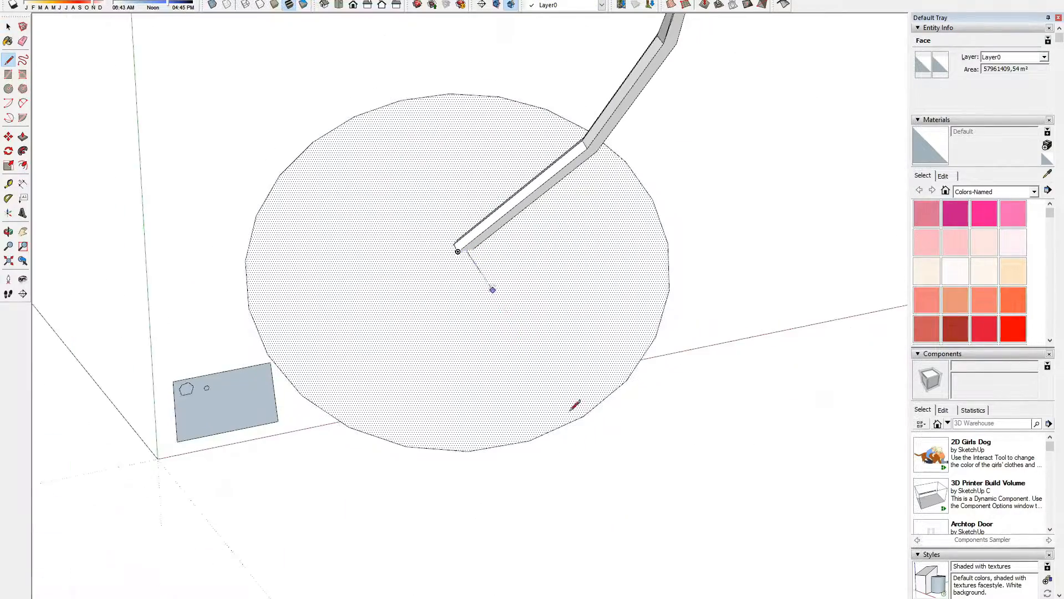
click(556, 427)
middle_drag(557, 428, 570, 309)
Step: Draw the vertical and top edges of an upright rectangle standing on the circle between the trunk's bend and the circle's edge
scroll(570, 307, down, 3)
key(space)
scroll(501, 265, up, 1)
key(l)
scroll(502, 263, up, 2)
click(496, 265)
scroll(495, 266, down, 2)
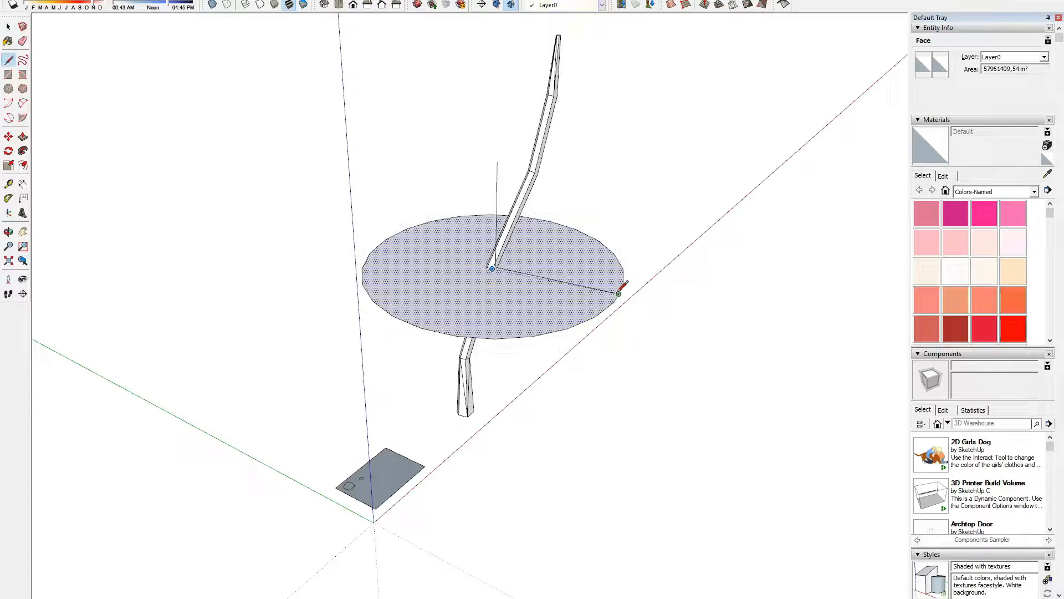
click(497, 161)
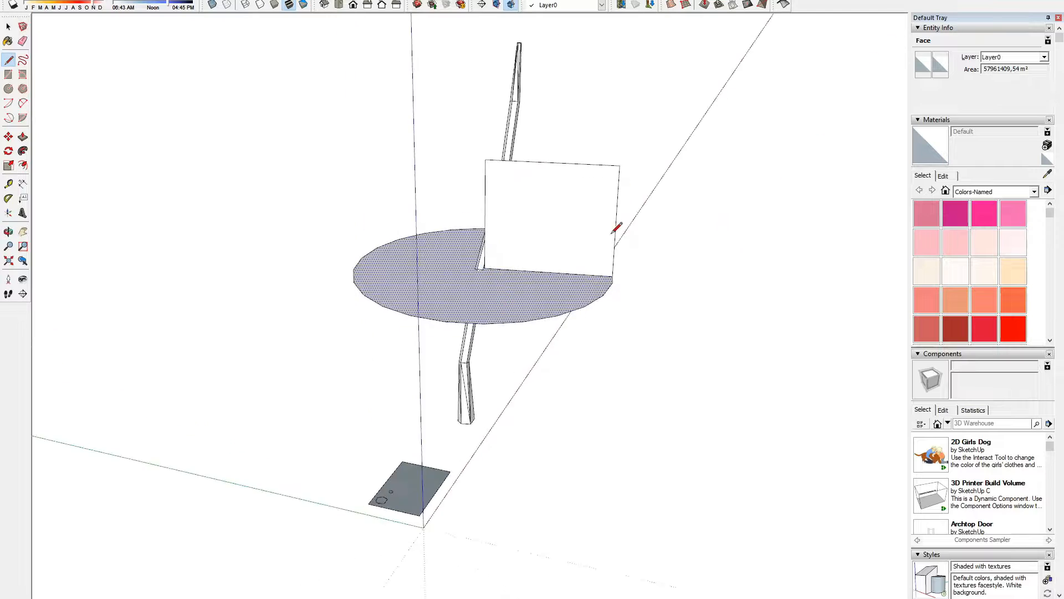
Step: Draw a bent line across the upright rectangle, rising from its base corner at the trunk to the opposite vertical edge
scroll(530, 250, up, 4)
click(437, 294)
scroll(436, 294, down, 3)
middle_drag(498, 256, 517, 228)
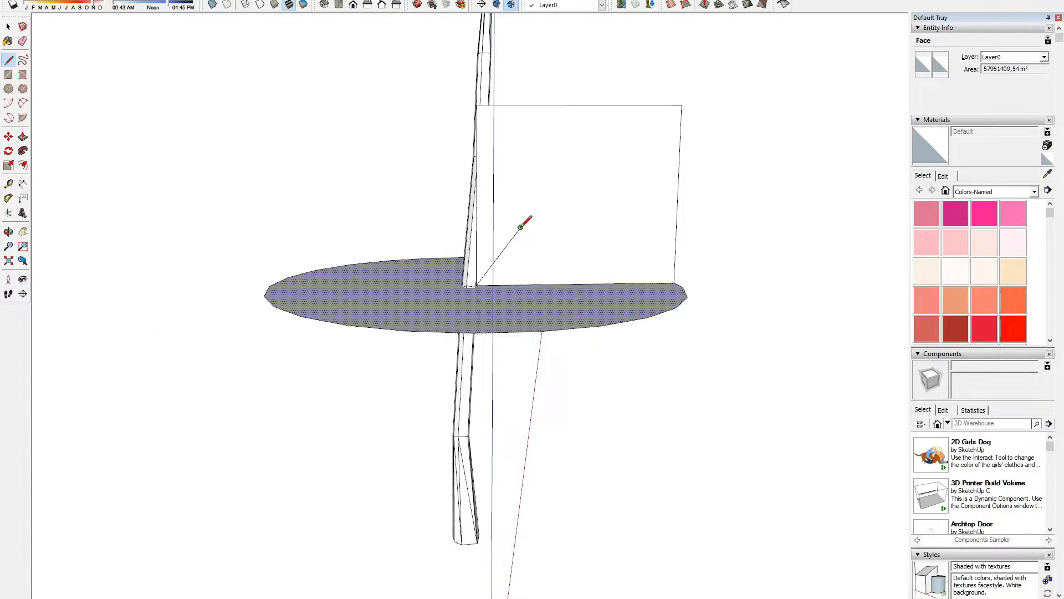
click(557, 231)
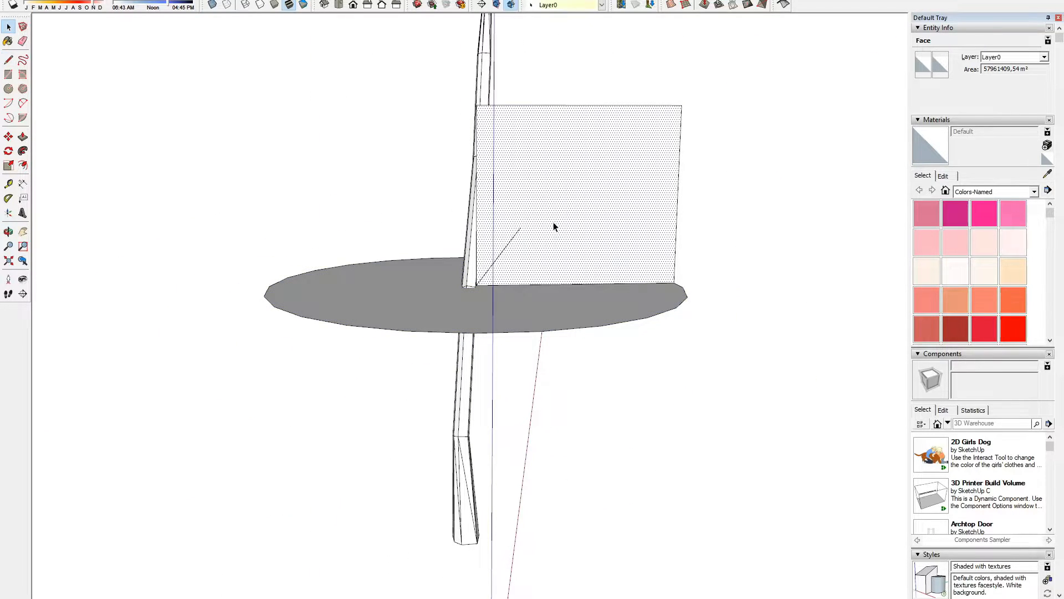
middle_drag(553, 226, 398, 353)
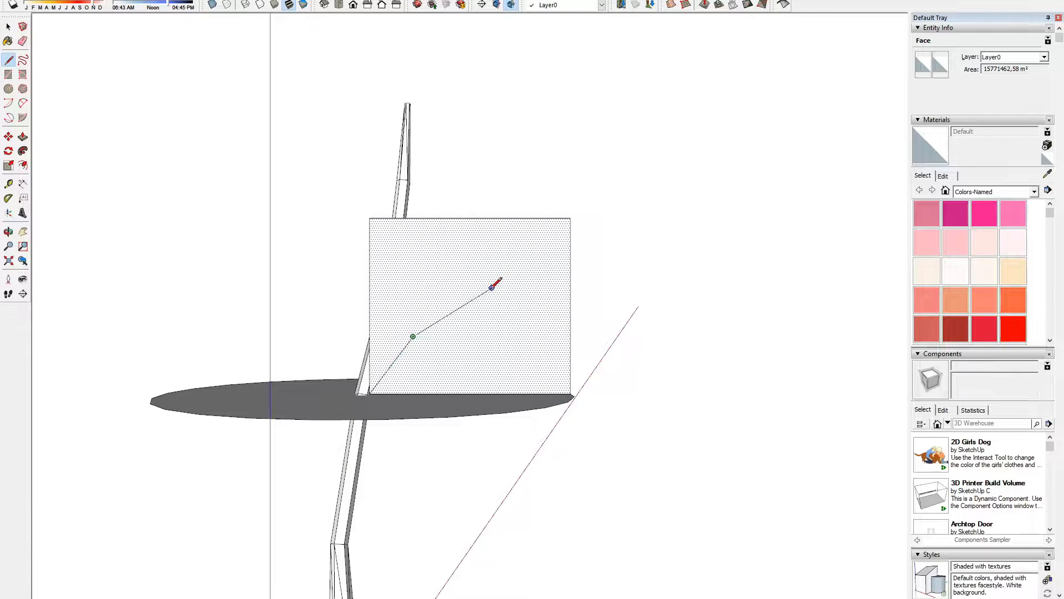
click(571, 279)
middle_drag(370, 355, 470, 321)
Step: Erase the upright rectangle's surplus edges so that only the bent branch path remains
click(400, 244)
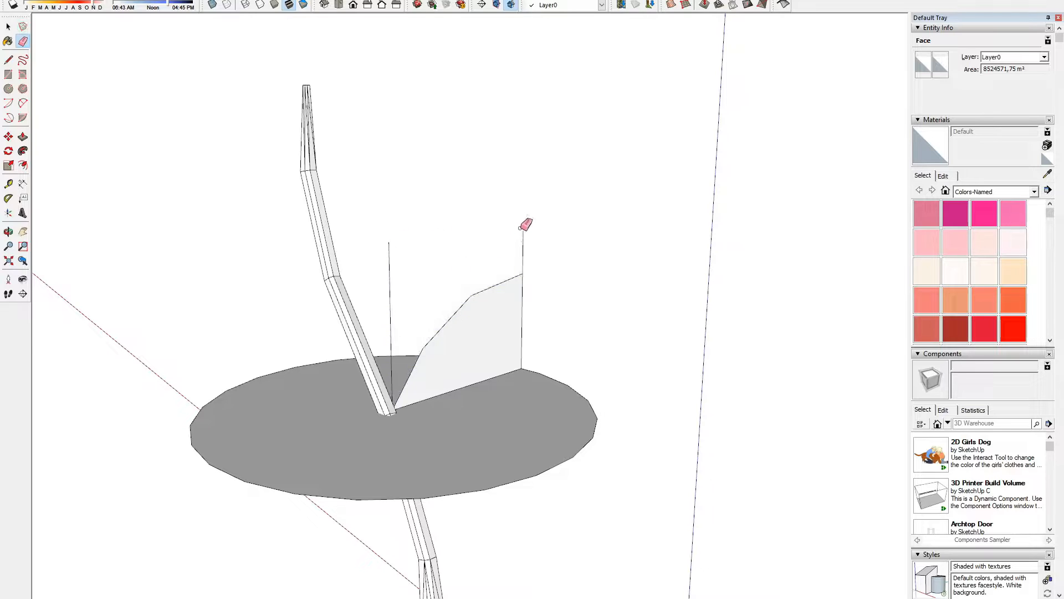
click(391, 275)
mouse_move(391, 274)
middle_down()
mouse_move(580, 390)
mouse_move(542, 384)
mouse_move(589, 370)
mouse_move(542, 410)
mouse_move(414, 393)
middle_up()
click(542, 384)
Step: Delete the construction circle's face and edges around the trunk, keeping the branch path
key(space)
click(491, 381)
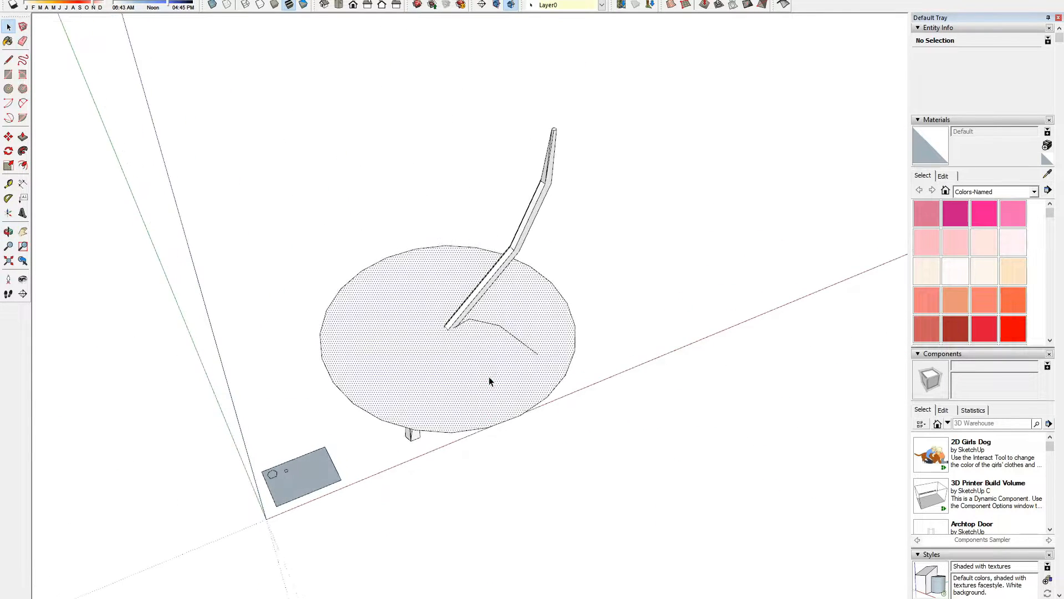
middle_drag(491, 380, 606, 488)
double_click(474, 427)
key(Delete)
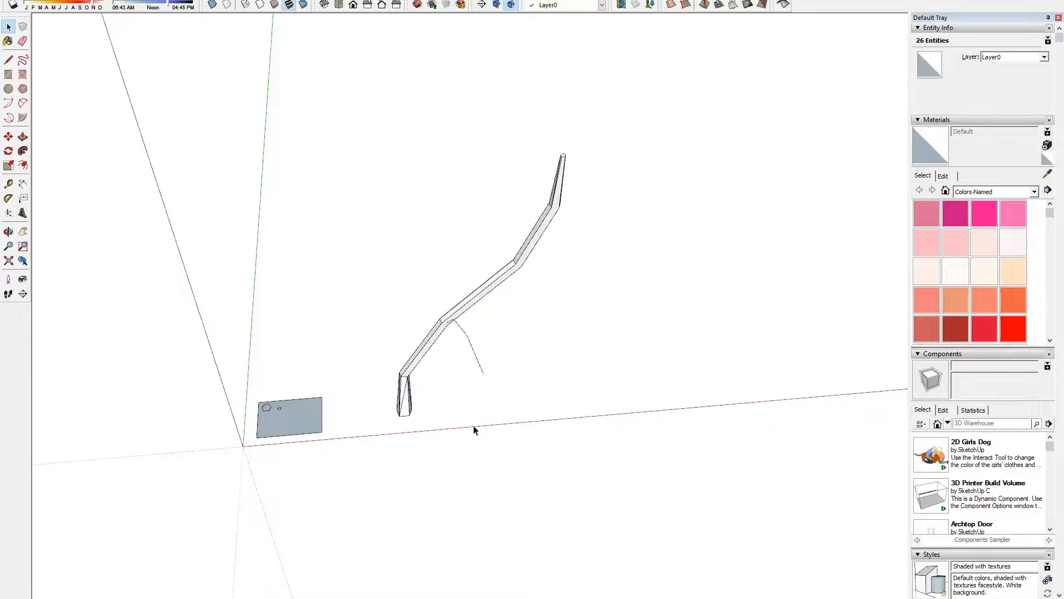
middle_drag(523, 298, 483, 321)
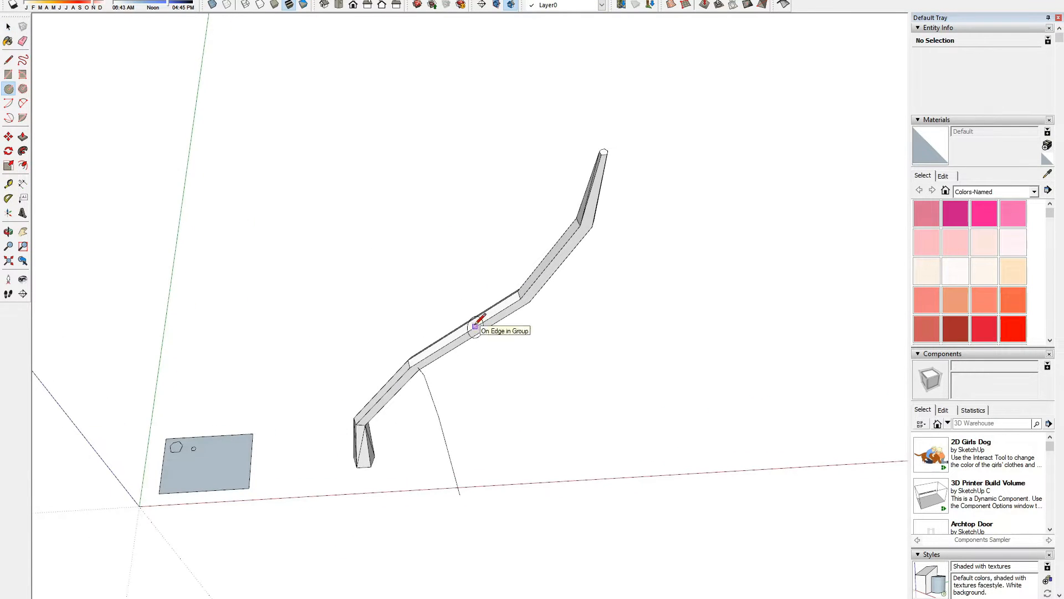
Step: Draw a horizontal construction circle centred on the trunk's middle segment, with a radius line from its centre to the rim
click(474, 327)
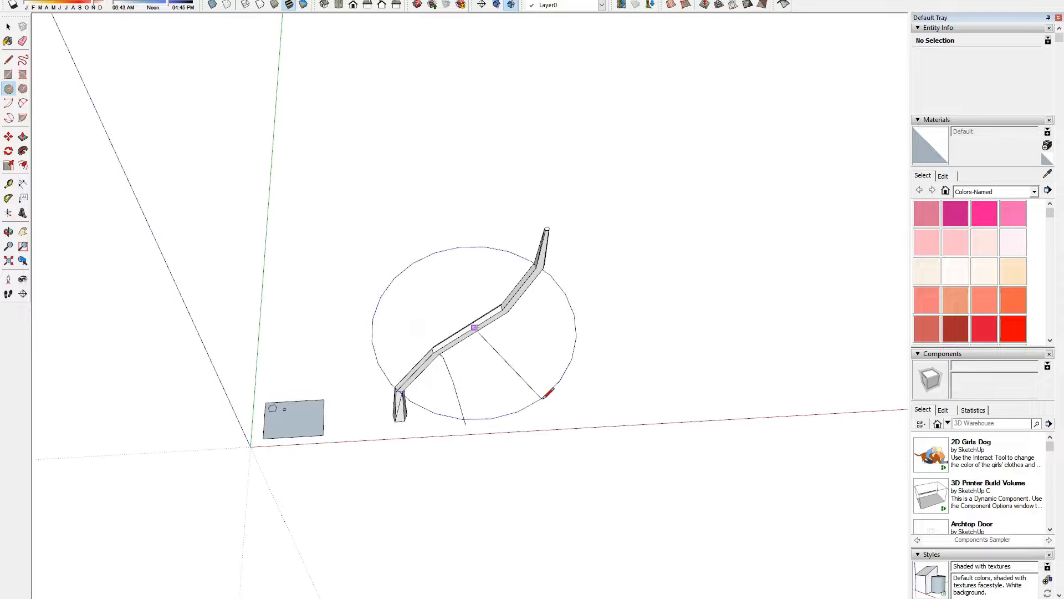
middle_drag(551, 391, 477, 461)
scroll(440, 319, up, 3)
scroll(534, 375, up, 3)
scroll(550, 284, up, 3)
scroll(577, 243, up, 1)
scroll(576, 244, up, 3)
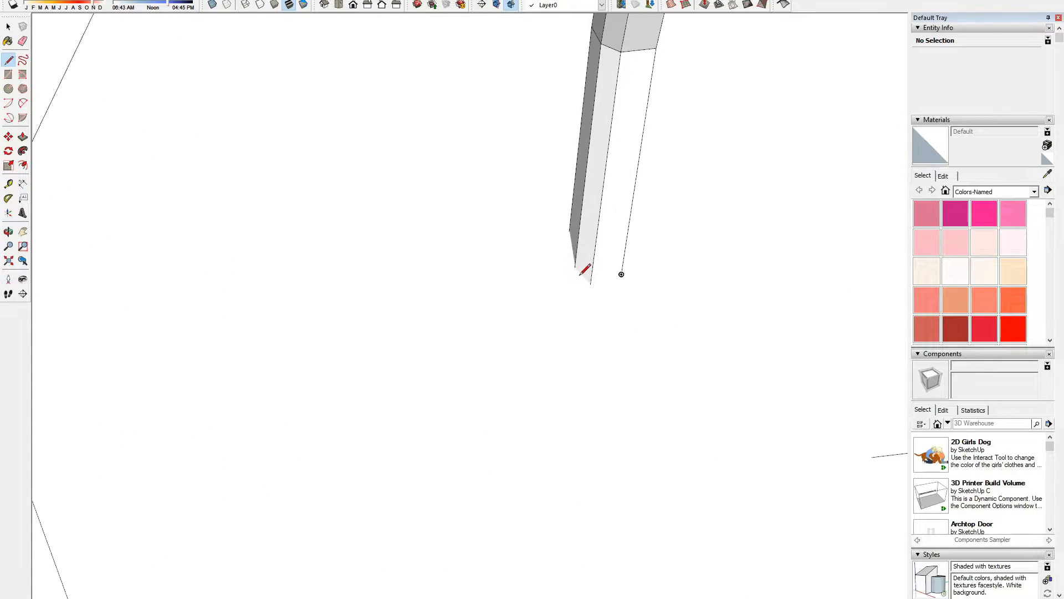
scroll(582, 272, down, 2)
middle_drag(428, 357, 393, 158)
click(418, 399)
Step: Complete an upright rectangle standing on the radius line between the trunk and the circle's rim
click(393, 113)
middle_drag(480, 186, 561, 199)
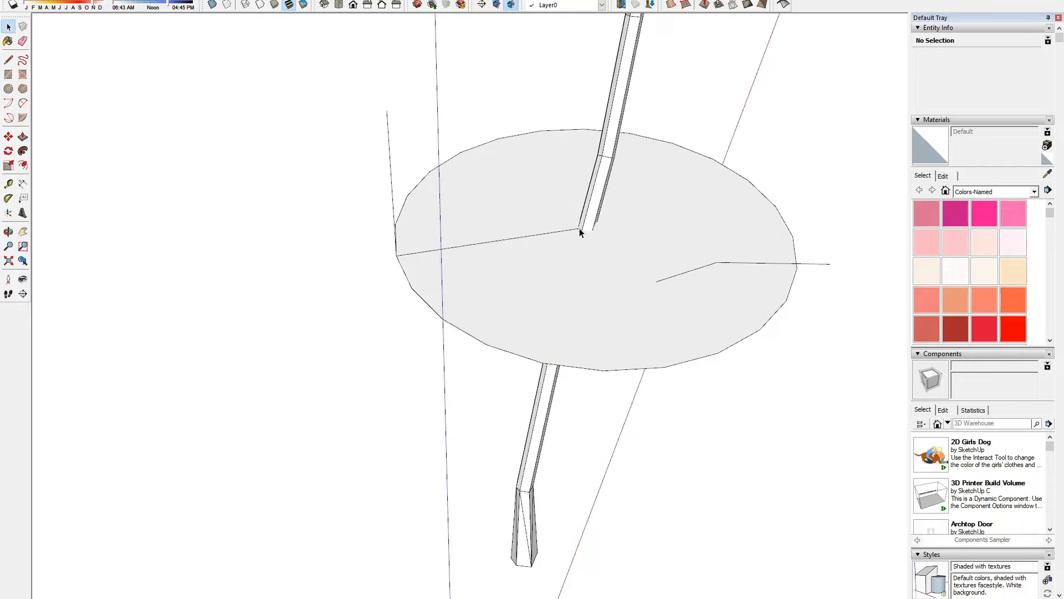
click(387, 110)
click(386, 110)
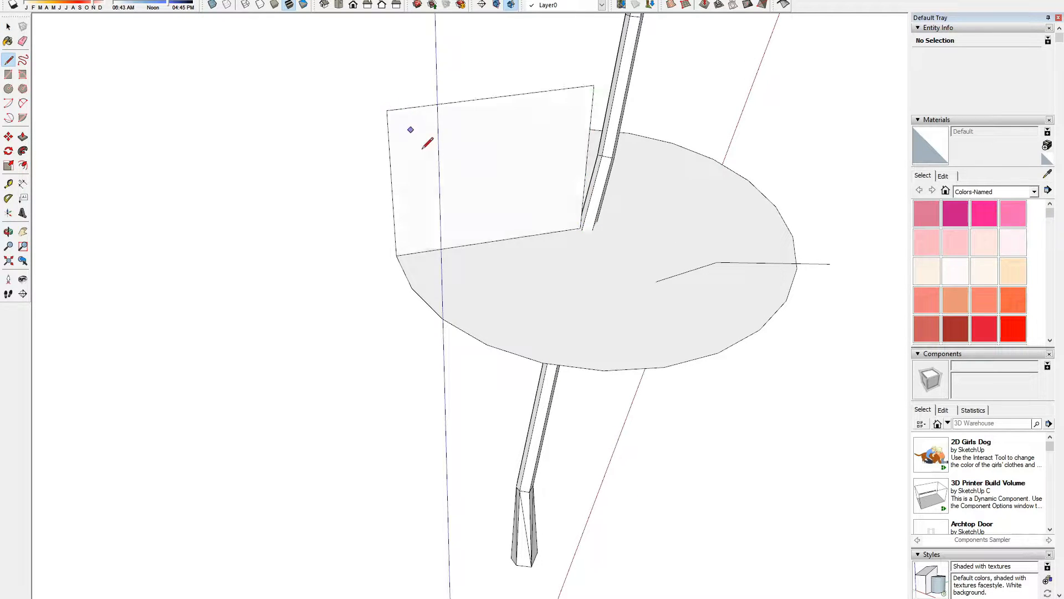
Step: Draw a bent three-segment line across the upright rectangle, rising from its base corner at the trunk to the far vertical edge
middle_drag(679, 280, 610, 244)
scroll(596, 252, up, 3)
click(571, 278)
scroll(570, 278, down, 2)
middle_drag(488, 236, 521, 193)
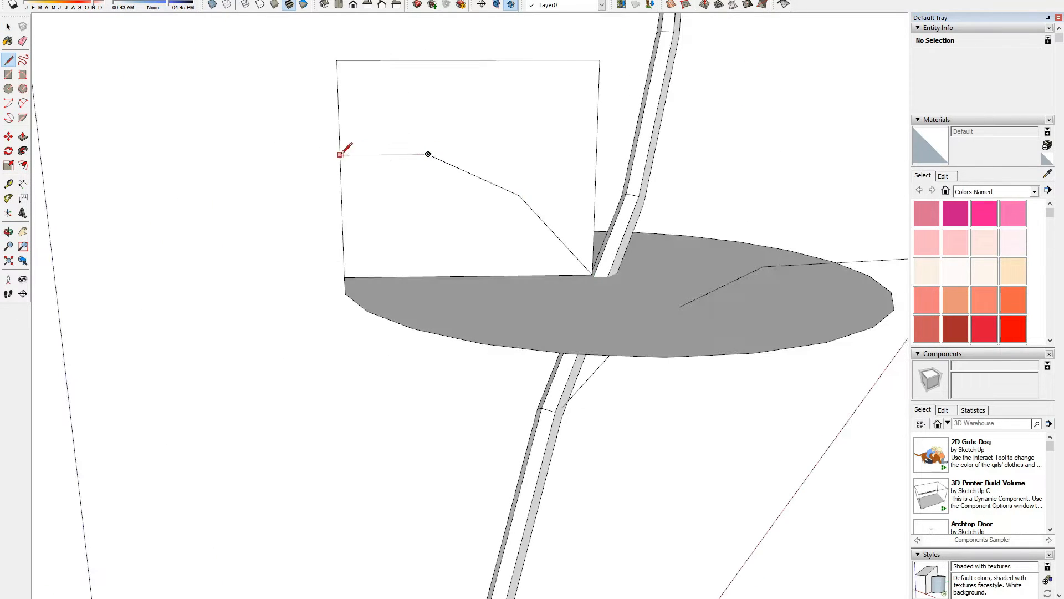
click(340, 155)
Step: Erase the surplus edges of the rectangle and circle on the middle segment, keeping only the bent branch path
key(e)
middle_drag(340, 154, 271, 157)
drag(271, 157, 357, 283)
scroll(356, 283, down, 3)
Step: Draw another horizontal construction circle centred on the trunk's upper segment, below the tapered tip
mouse_move(357, 283)
middle_down()
mouse_move(530, 428)
mouse_move(535, 240)
middle_up()
key(c)
click(536, 240)
click(742, 389)
middle_drag(698, 359, 490, 233)
scroll(490, 233, up, 3)
Step: Draw a radius line on the new circle and raise an upright rectangle on it between the trunk and the rim
key(l)
click(516, 258)
scroll(527, 258, up, 2)
middle_drag(577, 283, 490, 258)
scroll(490, 259, down, 5)
middle_drag(743, 290, 879, 361)
click(730, 243)
click(751, 94)
middle_drag(682, 161, 534, 271)
click(534, 271)
click(656, 225)
Step: Draw a bent branch path across the upright rectangle from its base corner at the trunk and remove the surplus construction geometry
middle_drag(655, 226, 556, 214)
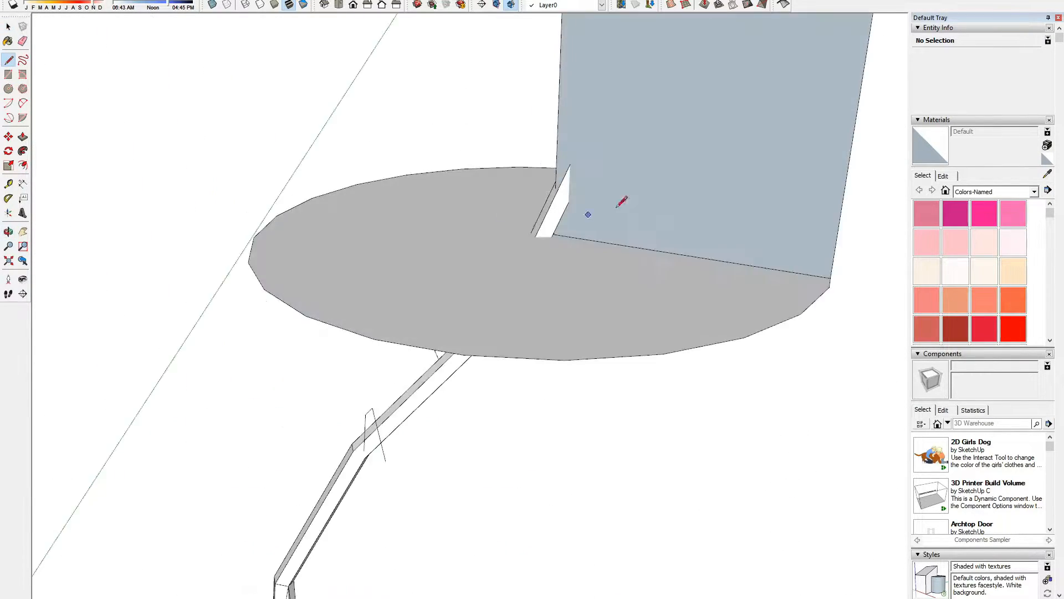
scroll(556, 214, up, 4)
key(space)
click(593, 233)
key(l)
click(577, 254)
scroll(561, 207, down, 2)
click(653, 214)
scroll(652, 210, down, 4)
middle_drag(666, 163, 715, 222)
click(721, 226)
click(697, 276)
Step: Draw a horizontal construction circle centred on the trunk near its upper bend
middle_drag(697, 276, 525, 333)
key(c)
scroll(525, 338, up, 4)
click(534, 335)
scroll(548, 314, down, 5)
click(627, 387)
Step: Draw a bent branch path within an upright rectangle standing on a radius line from the circle's centre to its rim
middle_drag(627, 387, 473, 236)
key(l)
scroll(472, 241, up, 4)
click(592, 167)
scroll(637, 181, down, 4)
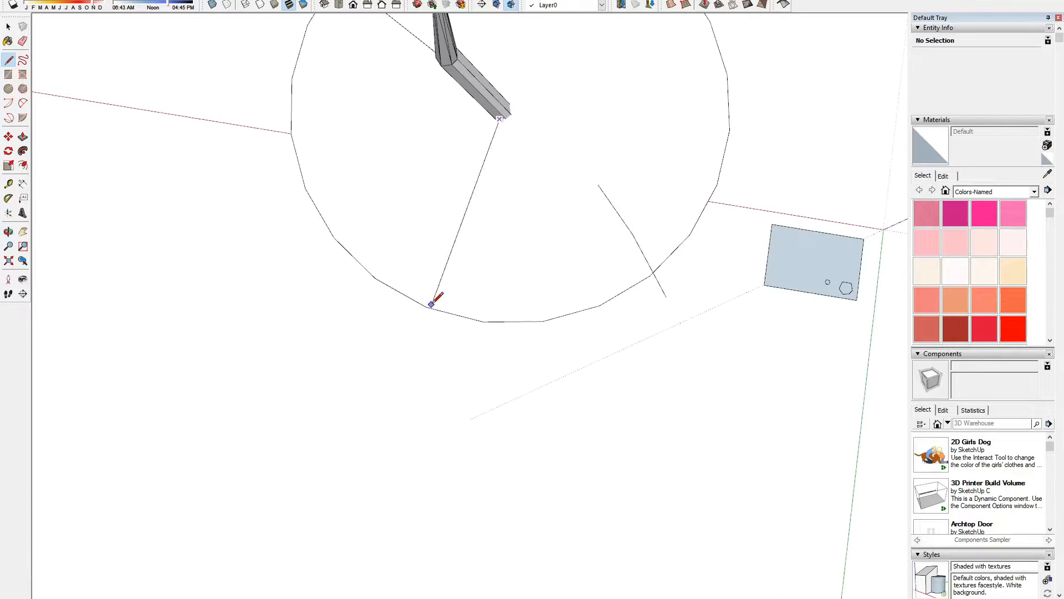
middle_drag(434, 297, 411, 83)
scroll(499, 185, up, 5)
click(433, 133)
Step: Erase the construction circle and rectangle around the upper bend, keeping only the bent branch path
mouse_move(503, 171)
middle_down()
mouse_move(423, 202)
mouse_move(648, 404)
mouse_move(521, 349)
middle_up()
key(e)
scroll(432, 122, down, 4)
click(484, 83)
click(444, 161)
Step: Draw a horizontal construction circle centred near the lower end of the trunk's middle segment
key(c)
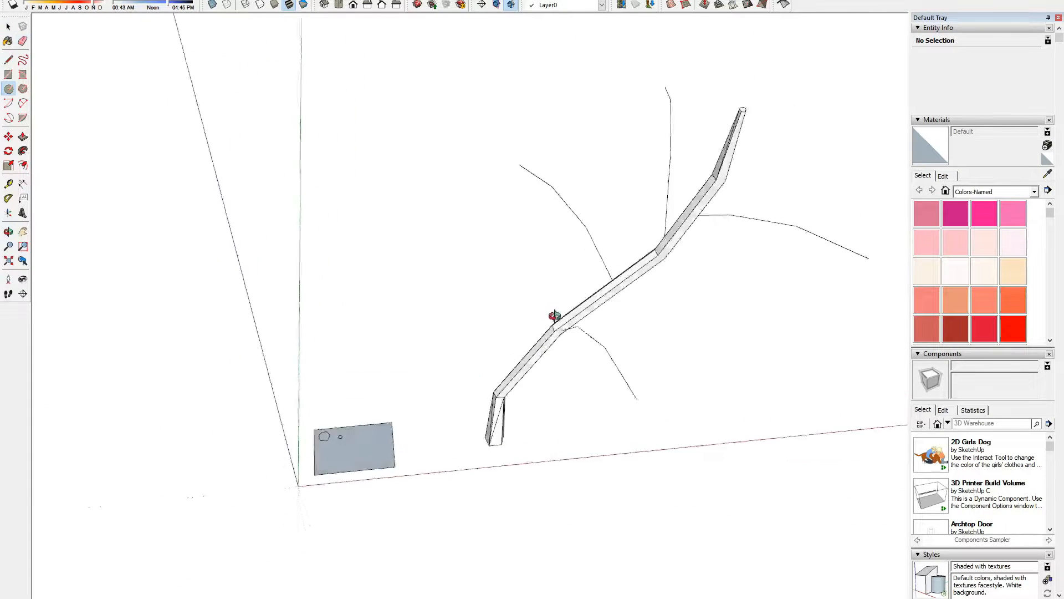
click(577, 323)
click(637, 482)
mouse_move(638, 482)
middle_down()
mouse_move(528, 392)
mouse_move(449, 411)
middle_up()
Step: Draw an upright rectangle standing on the circle's face from the trunk out to the rim
key(l)
scroll(527, 392, up, 4)
scroll(547, 349, down, 6)
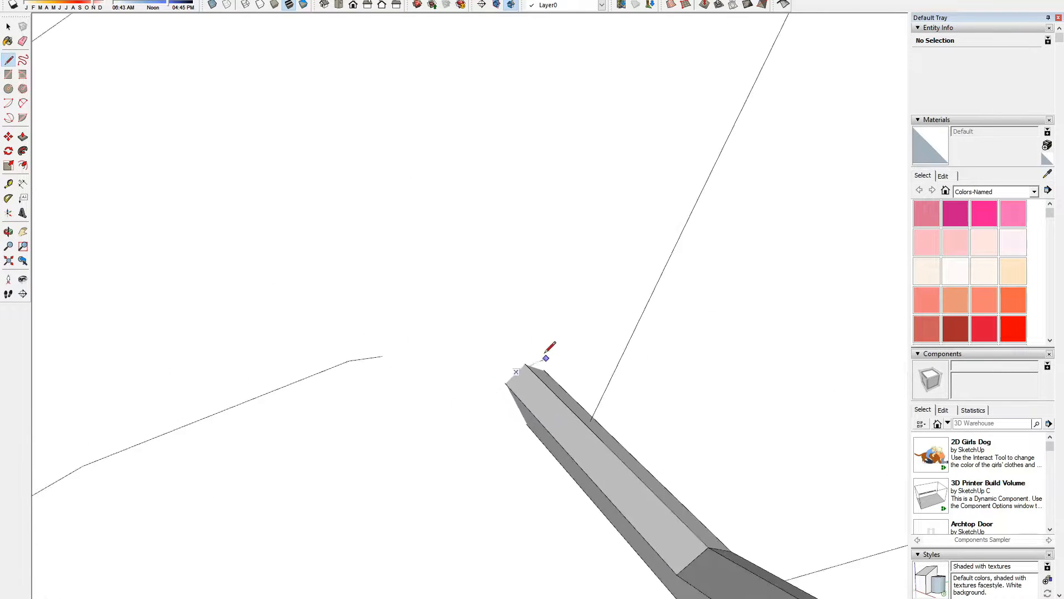
mouse_move(433, 185)
middle_down()
mouse_move(457, 228)
mouse_move(447, 200)
middle_up()
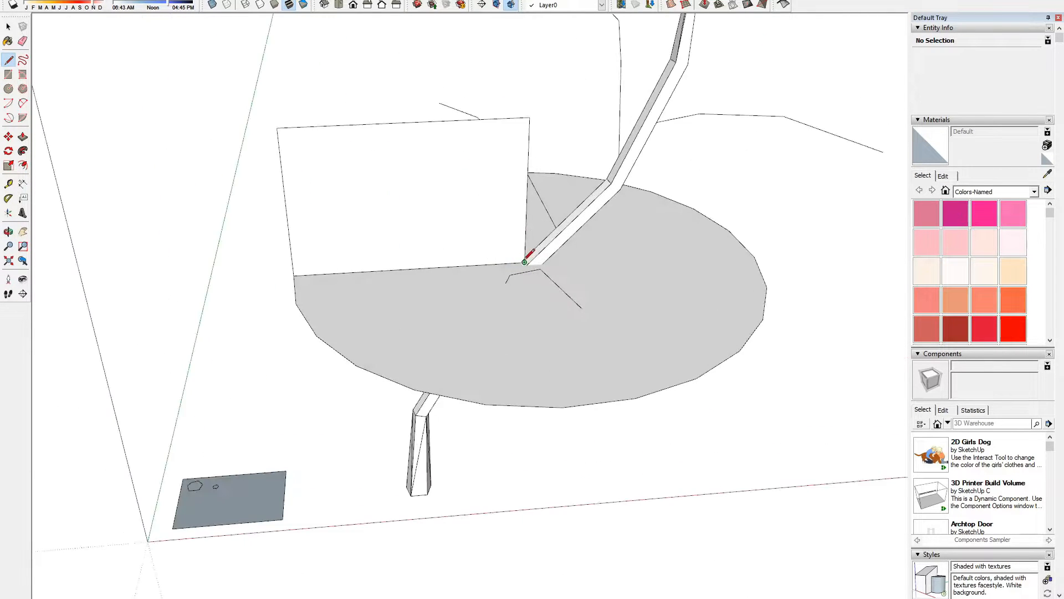
Step: Draw the bent branch path across the upright rectangle and erase the surplus construction geometry around it
scroll(411, 214, down, 3)
key(e)
mouse_move(361, 166)
middle_down()
mouse_move(403, 234)
mouse_move(685, 170)
mouse_move(565, 343)
mouse_move(547, 388)
middle_up()
Step: Draw a construction circle at the trunk's lower segment and move it by its centre into place on the trunk
scroll(565, 343, up, 3)
key(c)
click(546, 426)
click(560, 529)
key(m)
click(547, 426)
click(480, 324)
scroll(481, 325, up, 3)
middle_drag(480, 325, 460, 253)
Step: Draw a radius line on the lower circle and raise an upright rectangle from it
key(l)
scroll(460, 253, up, 3)
click(459, 263)
scroll(460, 263, down, 4)
click(627, 273)
click(627, 176)
Step: Draw a bent branch path across the lower upright rectangle and erase the surplus rectangle and circle edges
mouse_move(546, 248)
middle_down()
mouse_move(513, 233)
mouse_move(499, 210)
middle_up()
click(644, 218)
key(e)
drag(642, 284, 646, 156)
mouse_move(637, 167)
middle_down()
mouse_move(442, 173)
mouse_move(560, 259)
mouse_move(434, 394)
mouse_move(421, 355)
mouse_move(404, 400)
middle_up()
click(441, 175)
Step: Copy the small pentagon from the reference rectangle to the base of the branch path near the trunk's lower bend
scroll(422, 355, up, 5)
key(space)
scroll(404, 400, up, 3)
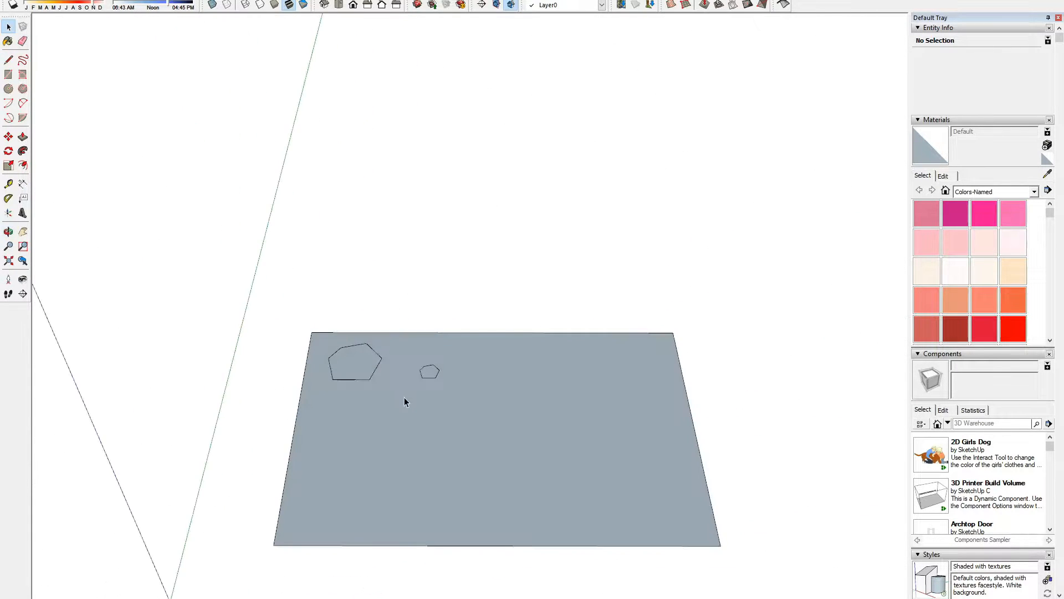
key(m)
click(430, 372)
key(ctrl)
scroll(434, 358, down, 5)
middle_drag(729, 322, 710, 233)
scroll(699, 248, up, 6)
middle_drag(675, 263, 544, 293)
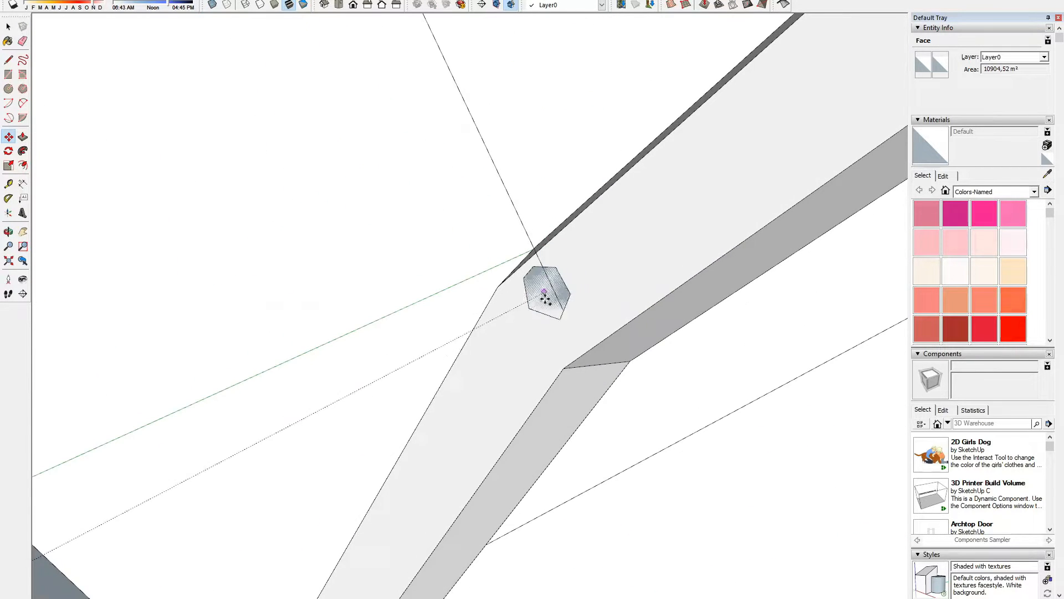
click(564, 302)
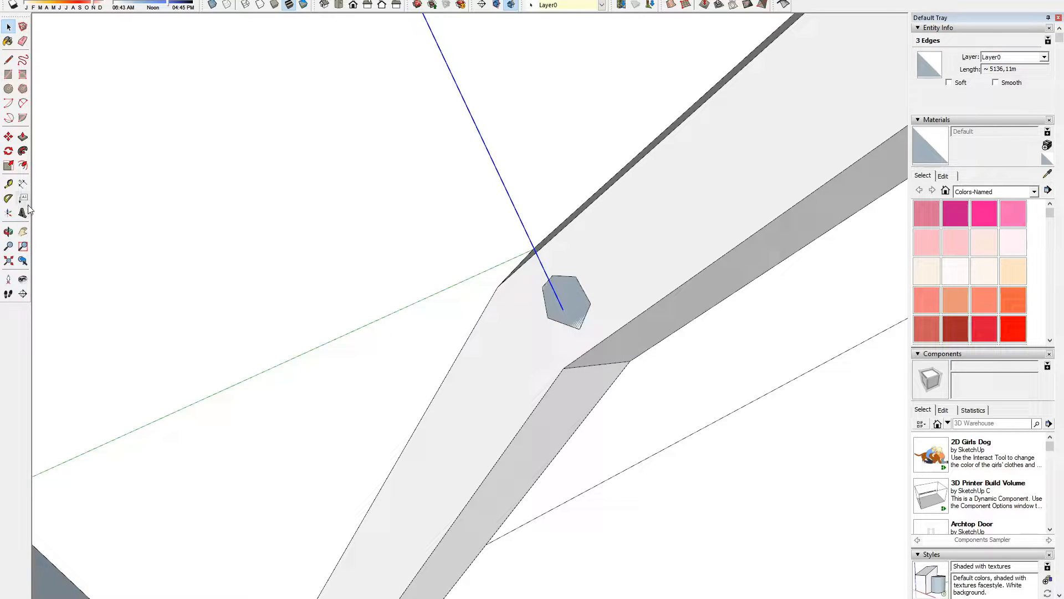
Step: Sweep the copied pentagon along the selected three-edge branch path with Follow Me
click(577, 315)
scroll(532, 388, down, 5)
middle_drag(532, 388, 400, 331)
Step: Taper the new branch by scaling down the end face at its free tip
double_click(316, 353)
scroll(301, 366, up, 4)
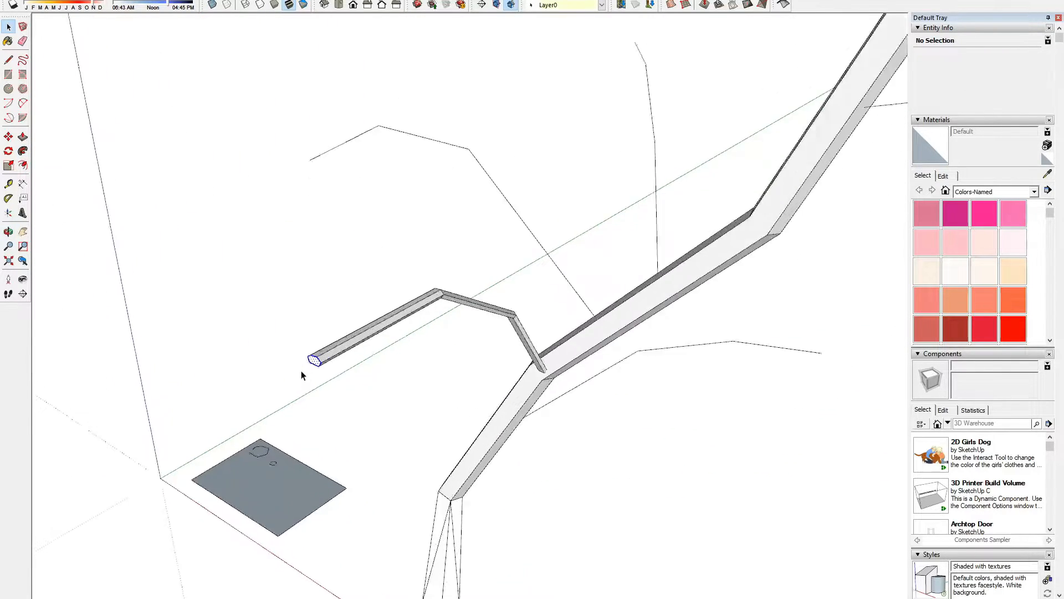
drag(320, 321, 341, 344)
key(space)
click(373, 390)
Step: Copy the small pentagon from the reference rectangle to the base of the branch path on the trunk's lower segment
scroll(387, 400, down, 3)
middle_drag(373, 389, 358, 446)
scroll(299, 480, up, 5)
click(318, 468)
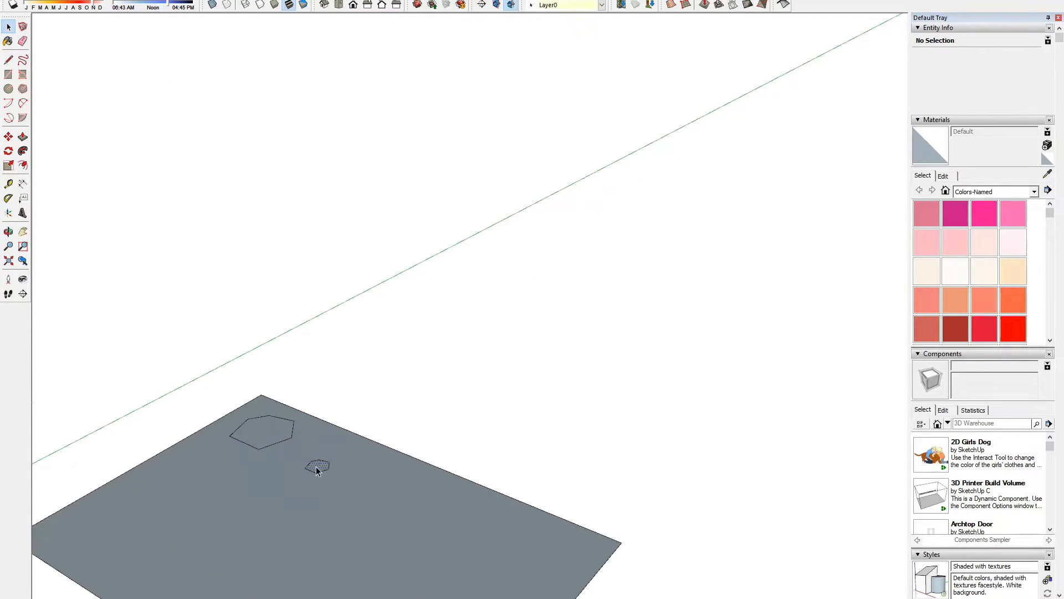
key(m)
key(ctrl)
click(316, 473)
scroll(221, 427, down, 2)
scroll(210, 438, down, 5)
middle_drag(209, 438, 465, 423)
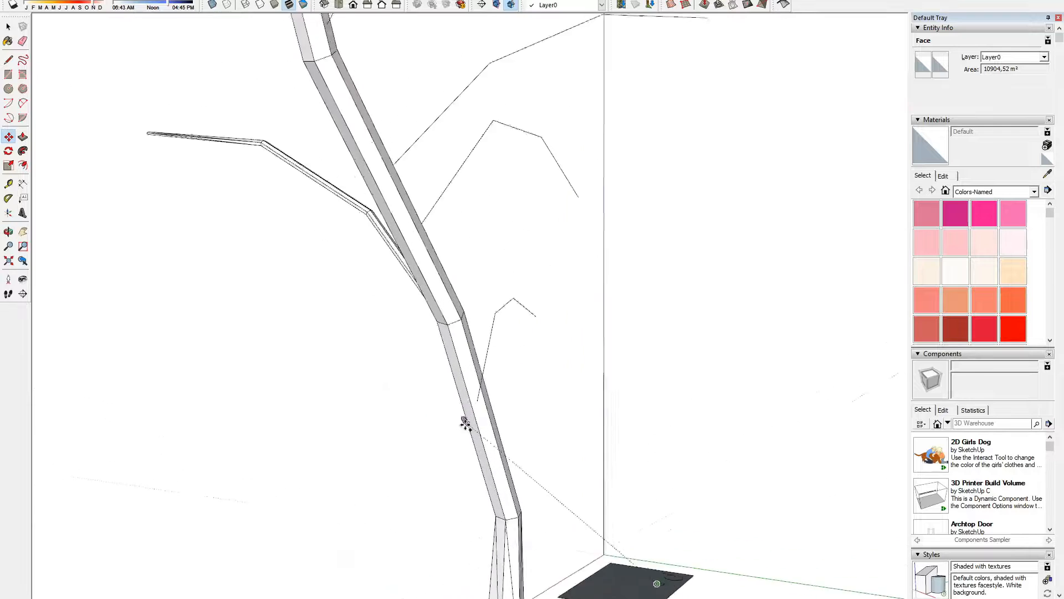
scroll(466, 416, up, 7)
click(485, 395)
Step: Select the lower branch path and sweep the copied pentagon along it with Follow Me
key(space)
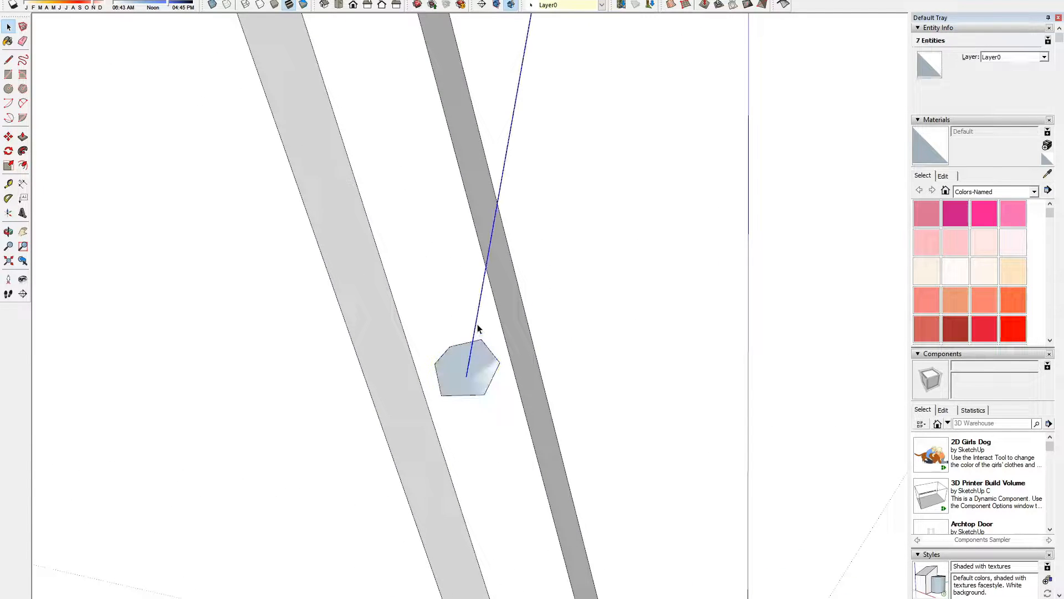
click(462, 366)
scroll(454, 427, down, 8)
key(space)
Step: Scale down the end face of the lower branch so that it tapers to a thin tip
middle_drag(454, 427, 776, 355)
drag(641, 359, 681, 399)
scroll(667, 378, up, 3)
scroll(667, 379, up, 1)
key(s)
drag(639, 354, 653, 359)
key(space)
click(615, 391)
Step: Copy the small pentagon from the reference rectangle to the base of the lowest unswept branch path on the trunk's middle segment
scroll(615, 391, down, 4)
scroll(610, 388, down, 4)
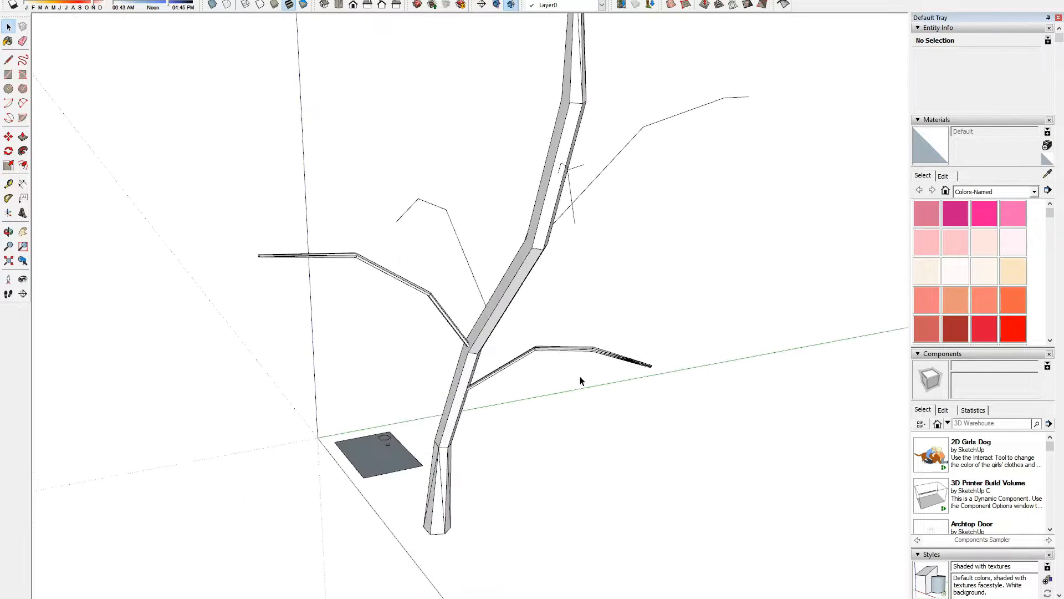
scroll(287, 444, up, 5)
scroll(333, 421, up, 4)
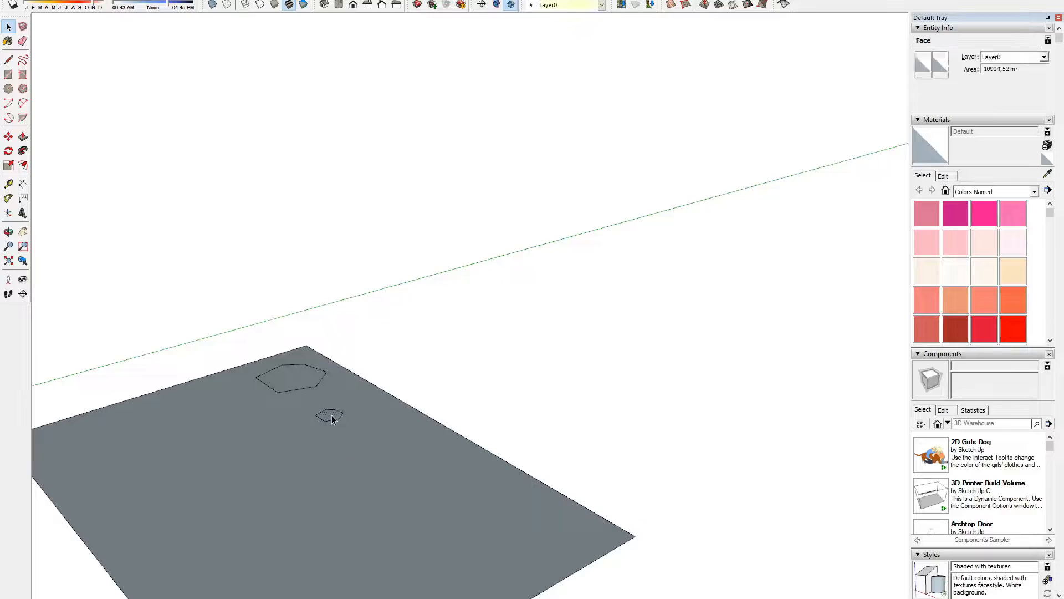
scroll(258, 508, down, 5)
scroll(618, 418, up, 3)
scroll(506, 302, up, 4)
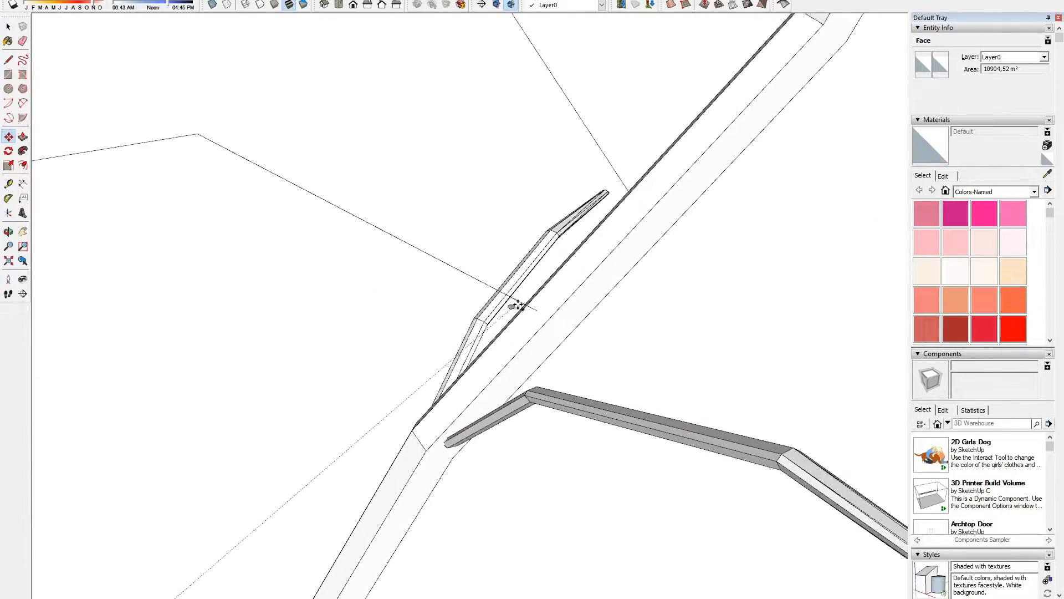
click(550, 318)
key(space)
Step: Select all edges of that branch path and sweep the copied pentagon along it with Follow Me
scroll(549, 320, down, 1)
double_click(543, 321)
scroll(488, 287, up, 1)
click(434, 283)
scroll(483, 444, down, 4)
click(419, 354)
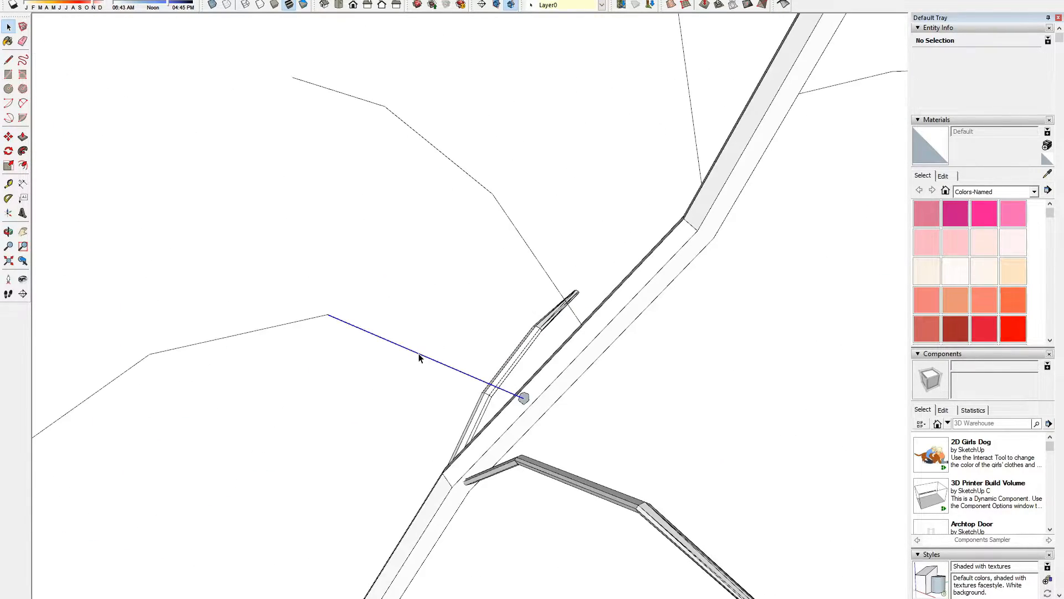
scroll(491, 424, up, 2)
click(536, 392)
scroll(532, 410, down, 3)
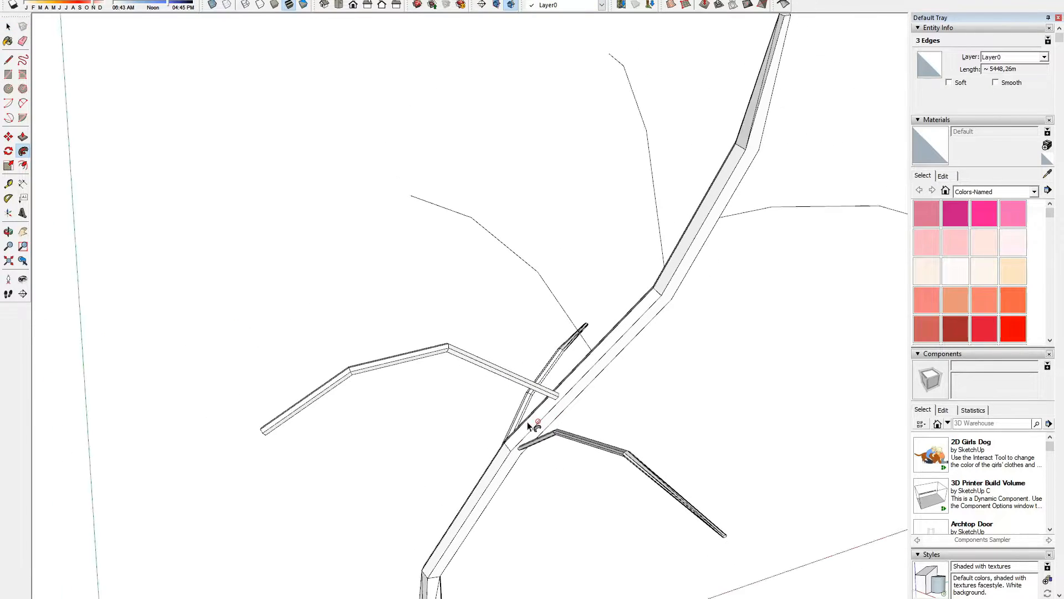
Step: Select the end face at the new branch's free end and scale it down so the branch tapers
drag(261, 434, 271, 441)
scroll(271, 436, up, 2)
middle_drag(277, 429, 371, 366)
scroll(332, 408, up, 1)
middle_drag(332, 409, 331, 346)
key(s)
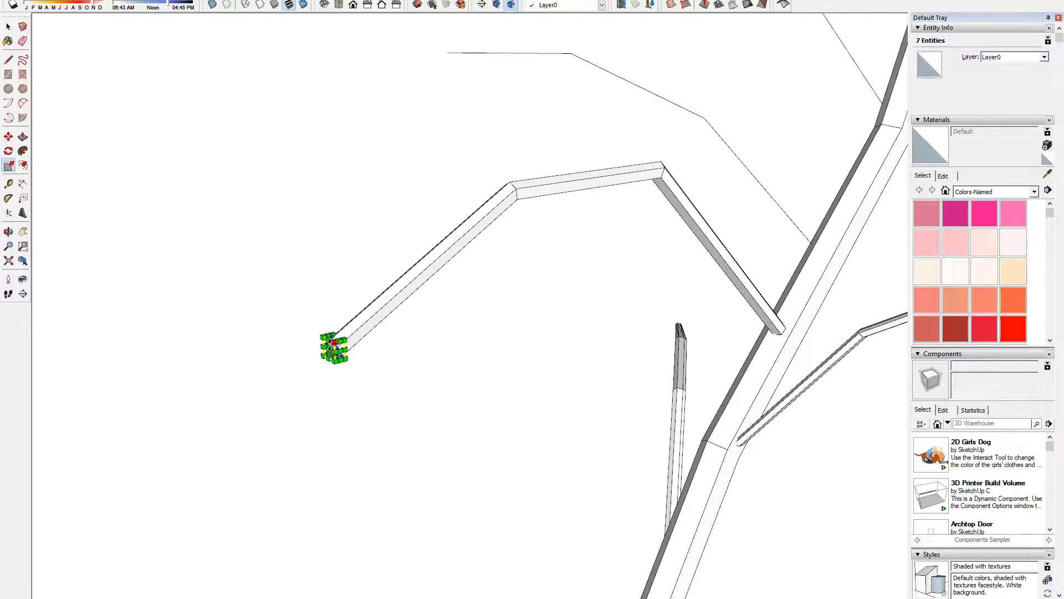
scroll(311, 370, up, 3)
drag(347, 267, 378, 299)
key(space)
click(361, 458)
Step: Copy the small pentagon from the reference rectangle to the base of the next branch path up the trunk
scroll(361, 458, down, 10)
middle_drag(155, 423, 316, 508)
scroll(316, 509, up, 8)
click(332, 444)
key(m)
ctrl+click(333, 443)
scroll(333, 444, down, 8)
middle_drag(332, 444, 547, 416)
scroll(503, 277, up, 10)
click(492, 275)
key(space)
Step: Sweep the pentagon along this next branch path with Follow Me and shrink its end face to a thin tip
scroll(503, 333, down, 4)
triple_click(473, 297)
click(504, 316)
drag(307, 376, 327, 399)
Step: Copy the small pentagon to the base of a branch path above the trunk's middle bend
scroll(299, 399, up, 3)
middle_drag(299, 399, 273, 430)
scroll(301, 416, up, 5)
double_click(337, 410)
key(m)
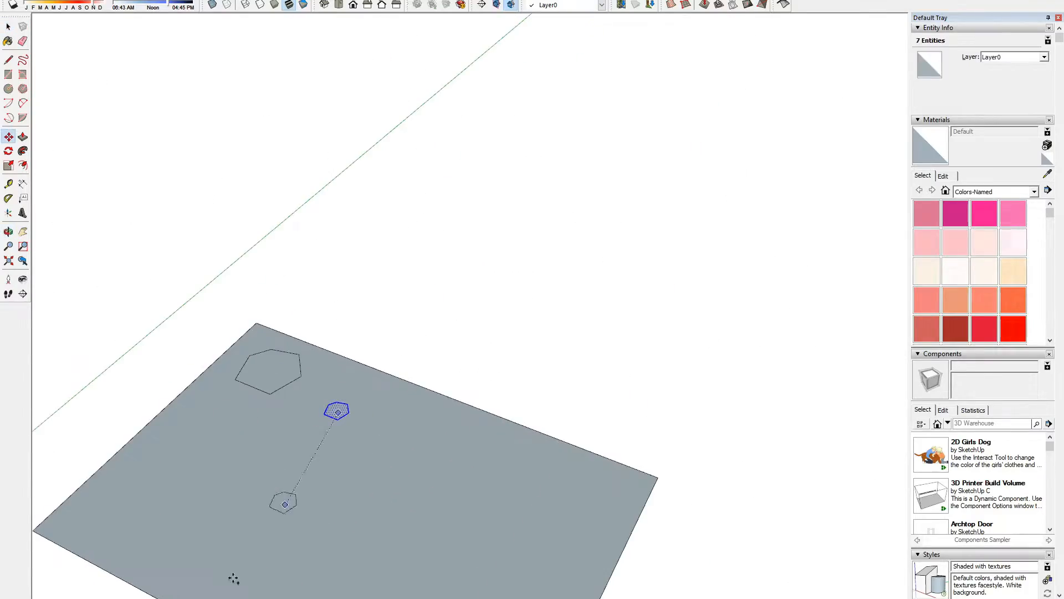
ctrl+click(337, 411)
scroll(332, 421, down, 10)
click(606, 317)
key(space)
Step: Sweep the pentagon along the path above the bend with Follow Me and scale down the end face to taper the branch
triple_click(401, 334)
click(606, 317)
key(space)
double_click(413, 435)
key(s)
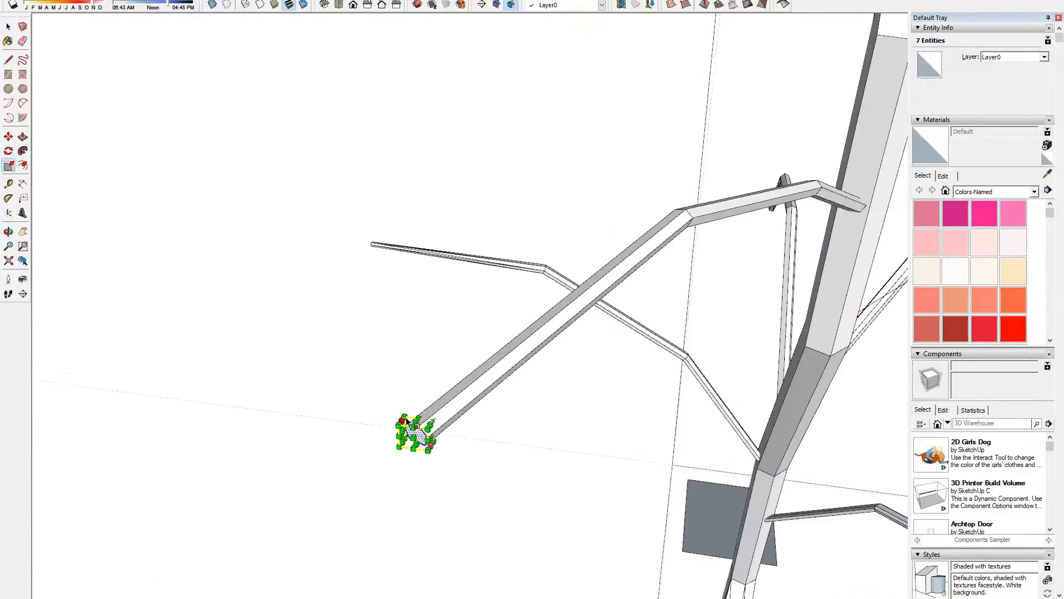
drag(430, 447, 418, 438)
Step: Copy the small pentagon to the base of the last remaining branch path on the upper trunk
middle_drag(567, 423, 653, 542)
double_click(645, 519)
key(m)
scroll(278, 303, up, 8)
click(420, 294)
key(space)
Step: Sweep the pentagon along the last branch path with Follow Me and scale down its end face into a tapered tip
triple_click(411, 266)
click(437, 304)
scroll(442, 306, down, 7)
middle_drag(471, 332, 411, 301)
double_click(421, 412)
key(s)
drag(407, 298, 397, 292)
key(space)
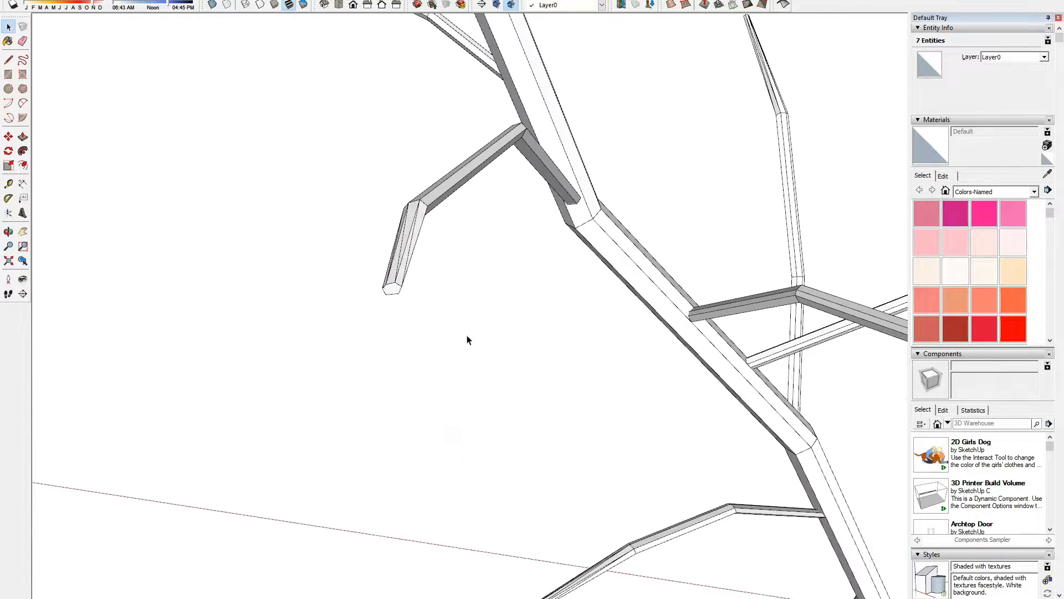
click(461, 319)
Step: Draw a pointed leaf outline from straight segments on the reference rectangle, beside the small pentagon
scroll(461, 319, down, 8)
middle_drag(461, 319, 490, 468)
scroll(421, 474, up, 7)
key(l)
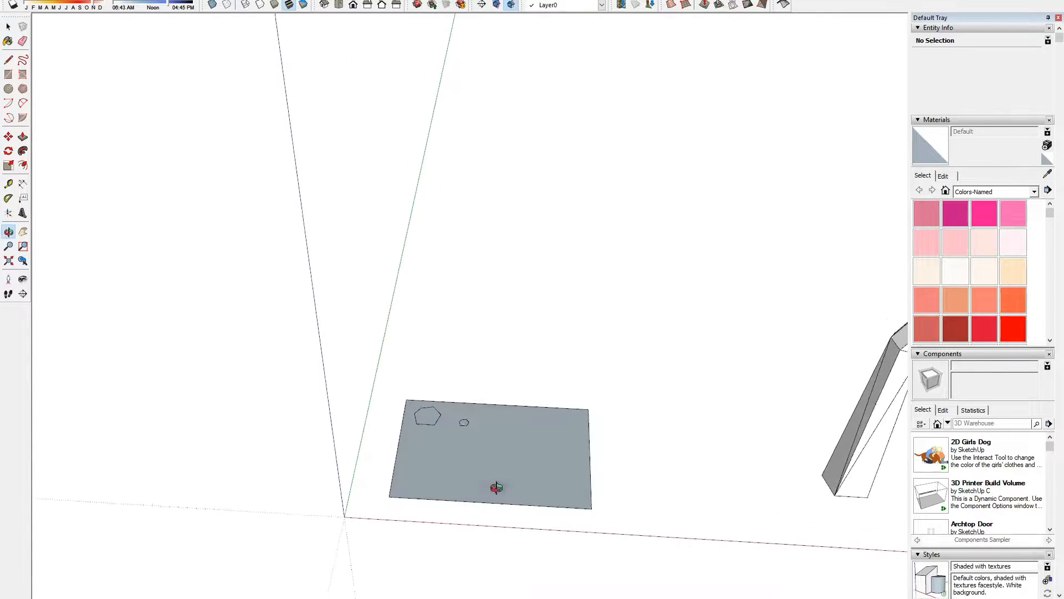
scroll(509, 499, up, 5)
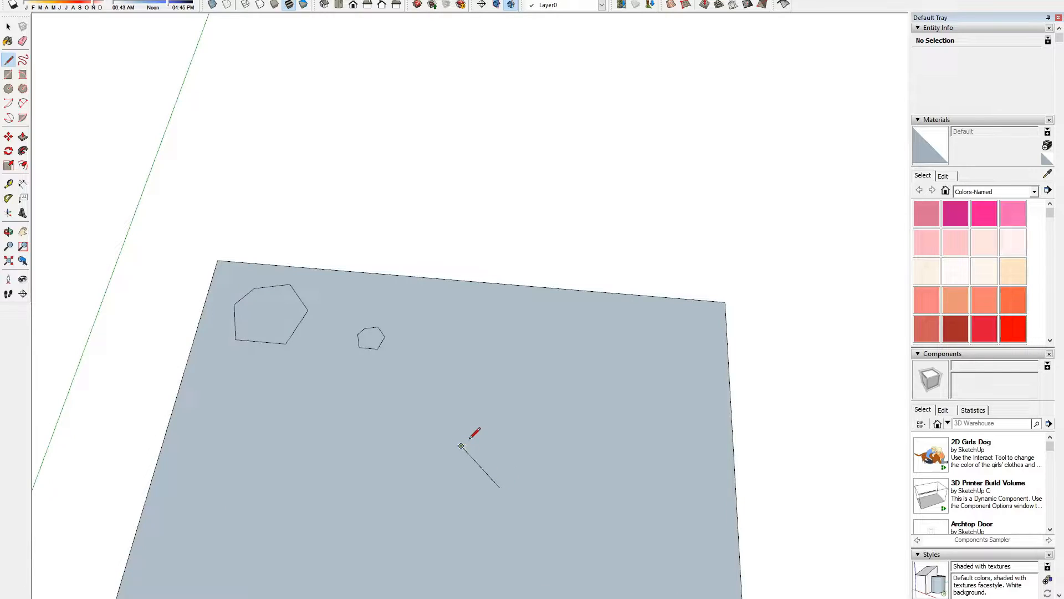
scroll(461, 446, up, 3)
click(461, 445)
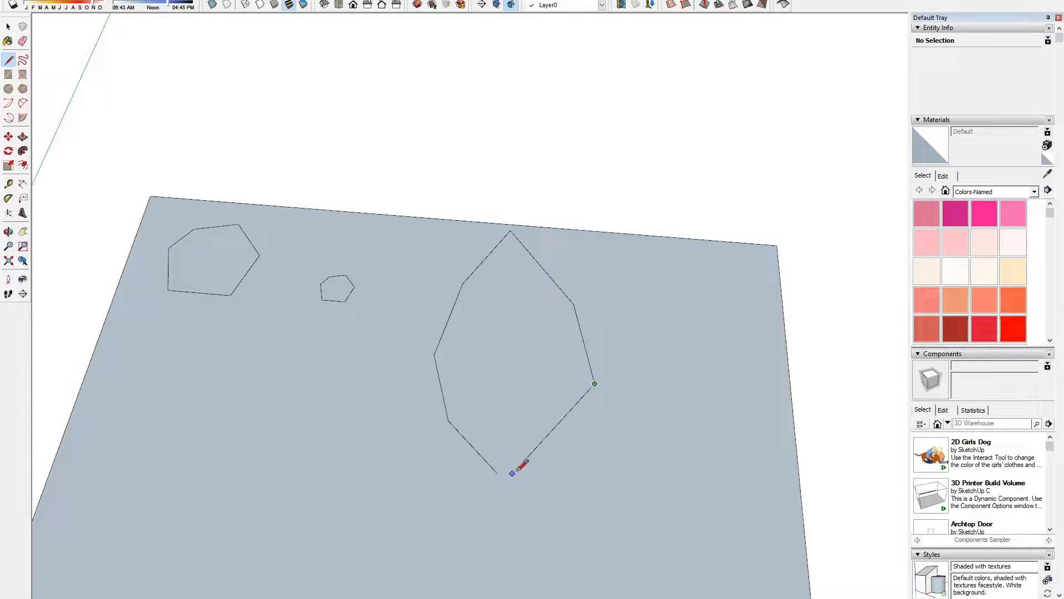
scroll(517, 478, up, 2)
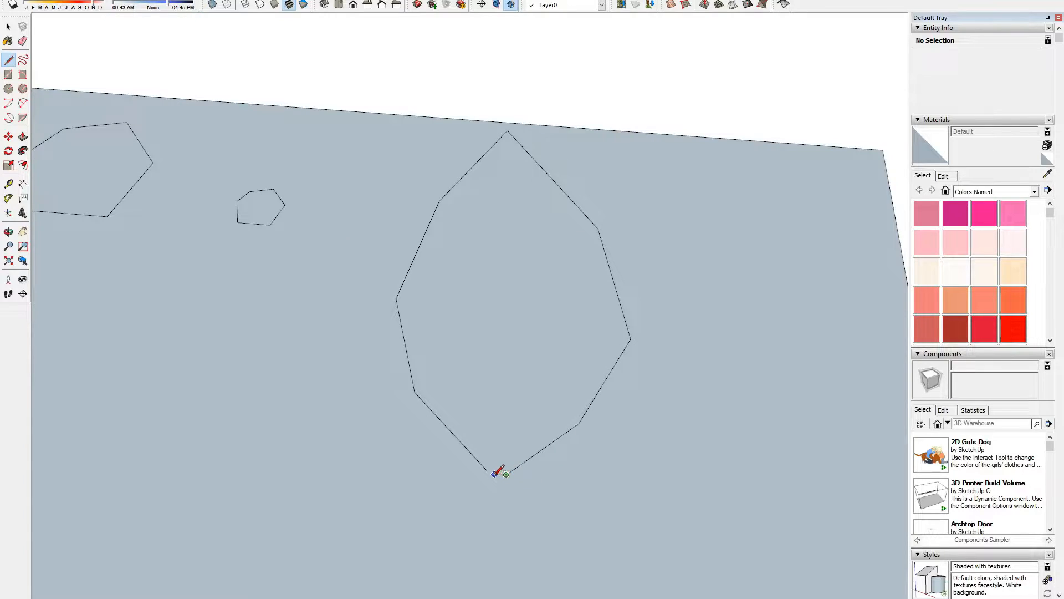
scroll(498, 482, up, 2)
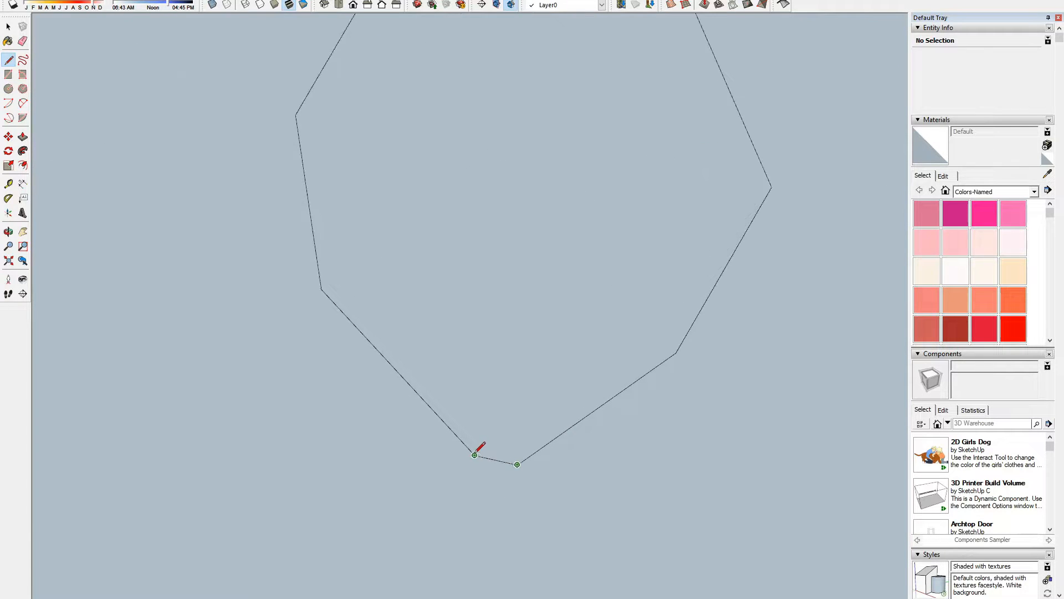
scroll(511, 473, down, 4)
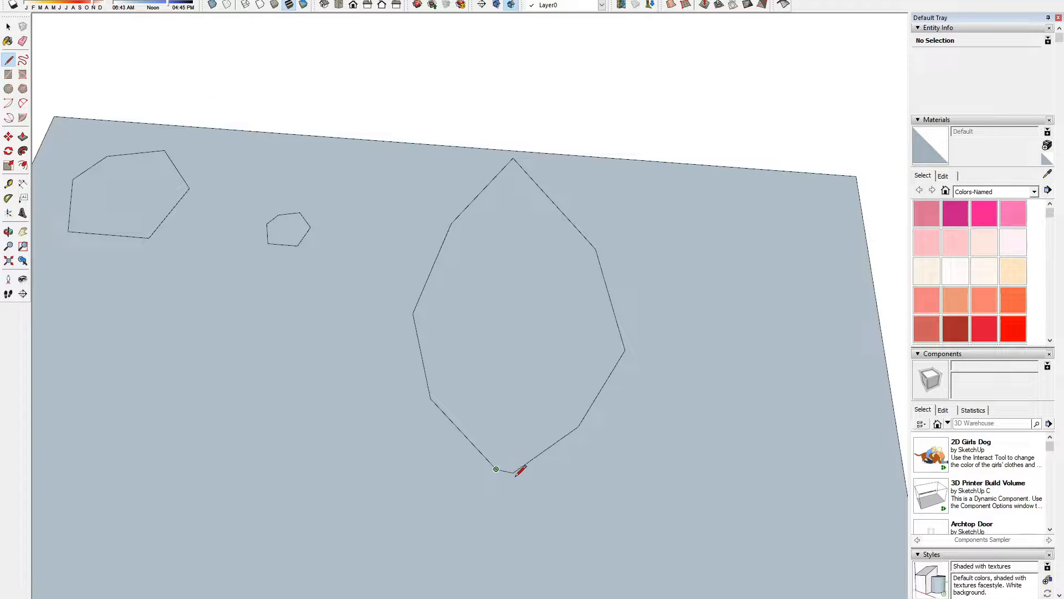
Step: Erase the short closing edge and its neighbouring edge, and redraw the leaf outline so that it closes in a point
key(space)
key(e)
click(493, 466)
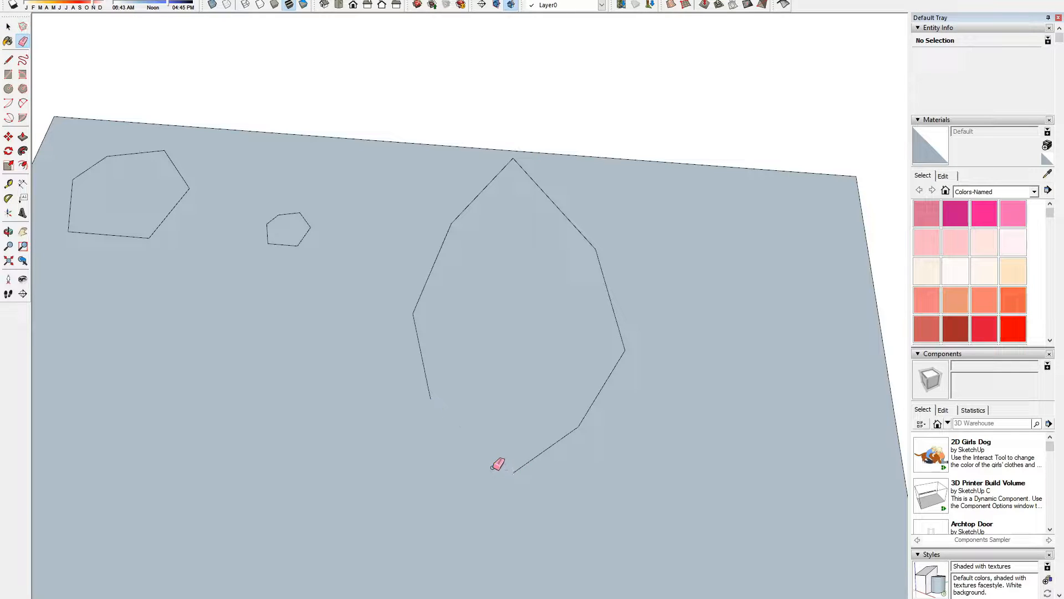
scroll(476, 410, down, 4)
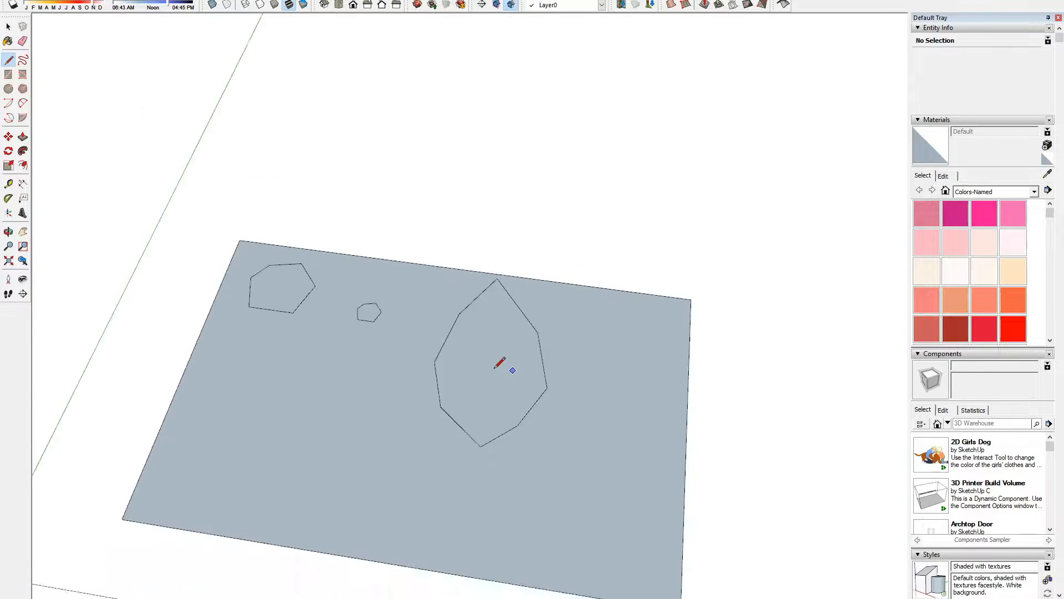
Step: Copy the leaf face from the reference rectangle to an empty spot near the base of the trunk
key(space)
click(501, 366)
middle_drag(514, 411, 493, 404)
scroll(494, 404, down, 2)
key(m)
click(461, 418)
key(ctrl)
scroll(368, 363, down, 2)
click(698, 538)
Step: Extrude the copied leaf face into a thin slab with Push/Pull
middle_drag(698, 538, 622, 494)
scroll(634, 513, up, 8)
key(space)
key(p)
click(597, 475)
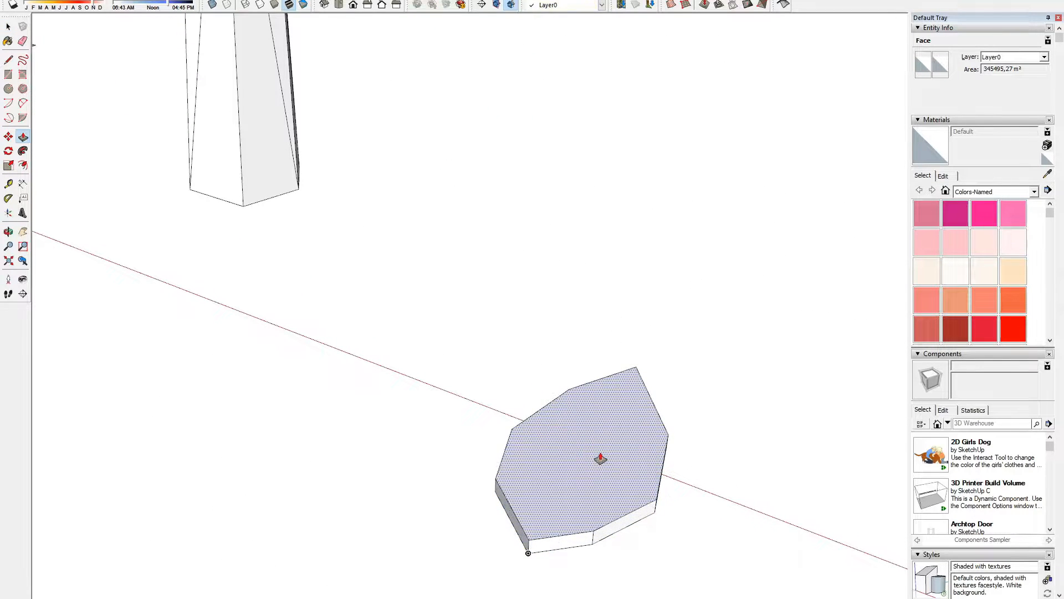
click(637, 364)
Step: Divide the leaf's top with a line from tip to tip and move its outer side edges down along the blue axis
middle_drag(637, 364, 621, 521)
scroll(452, 553, up, 2)
click(455, 544)
shift+click(497, 536)
shift+click(489, 440)
middle_drag(499, 502, 591, 325)
scroll(592, 446, up, 1)
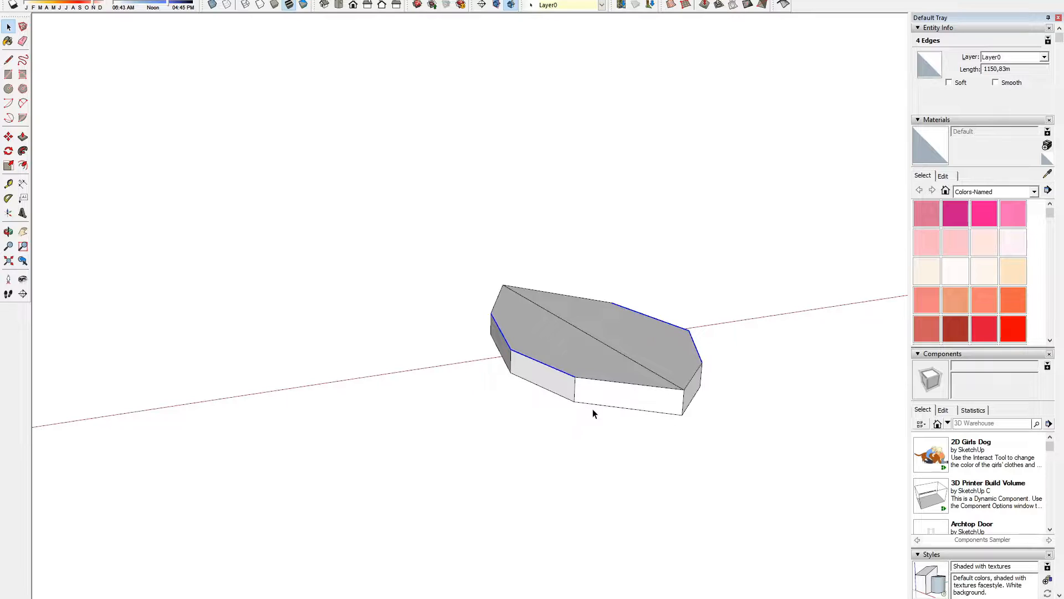
key(m)
scroll(585, 395, up, 1)
click(571, 373)
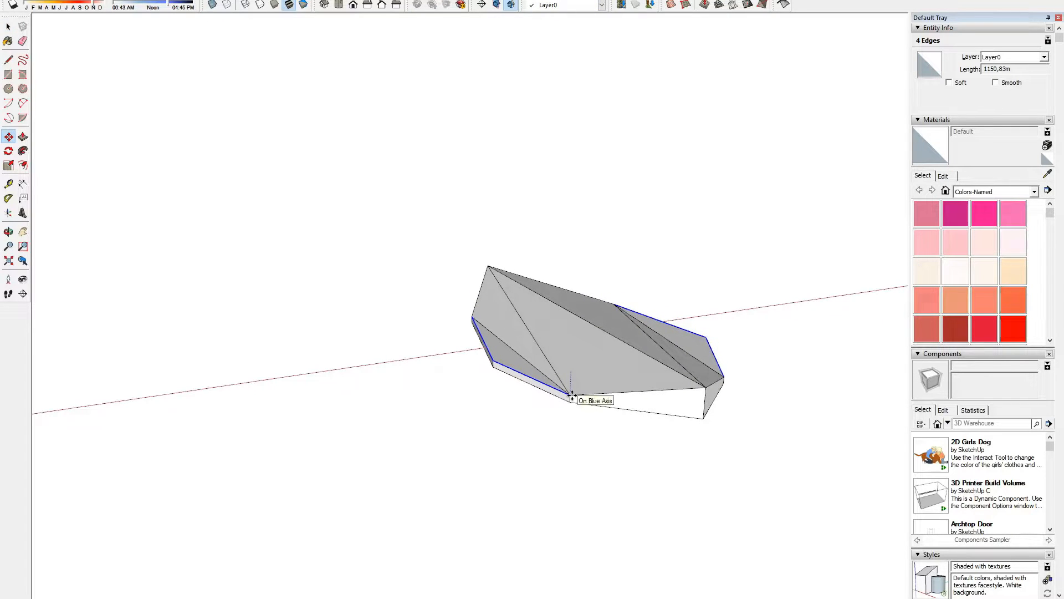
Step: Clean up the fold lines on the leaf and raise the centre edge of its underside along the blue axis
key(e)
middle_drag(643, 458, 515, 425)
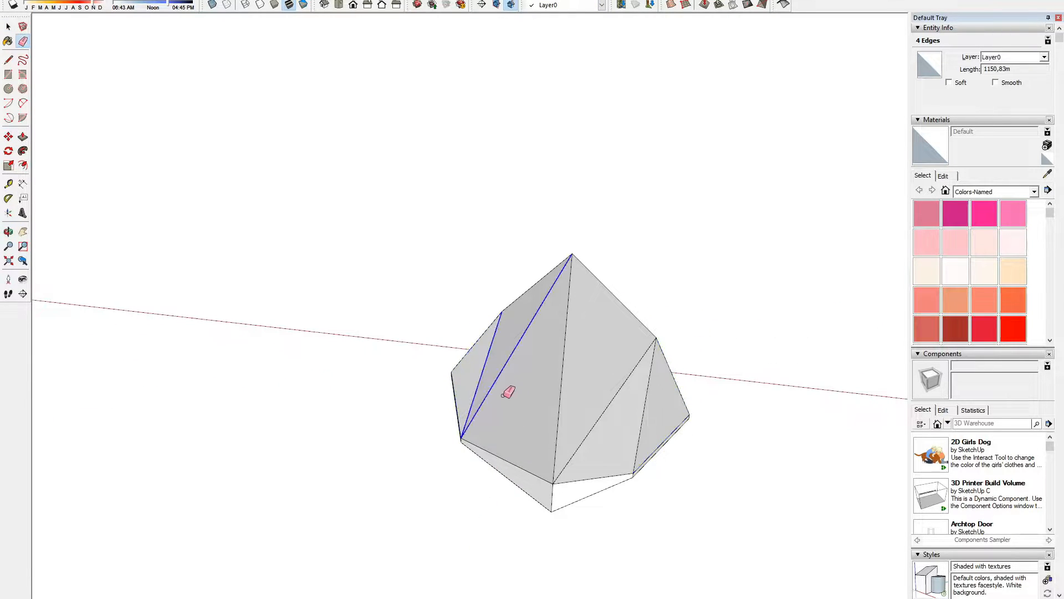
mouse_move(701, 488)
middle_down()
mouse_move(610, 268)
mouse_move(748, 269)
mouse_move(594, 466)
mouse_move(544, 382)
mouse_move(466, 364)
mouse_move(646, 399)
mouse_move(183, 296)
mouse_move(480, 365)
mouse_move(527, 221)
mouse_move(536, 330)
mouse_move(520, 468)
middle_up()
key(space)
click(532, 304)
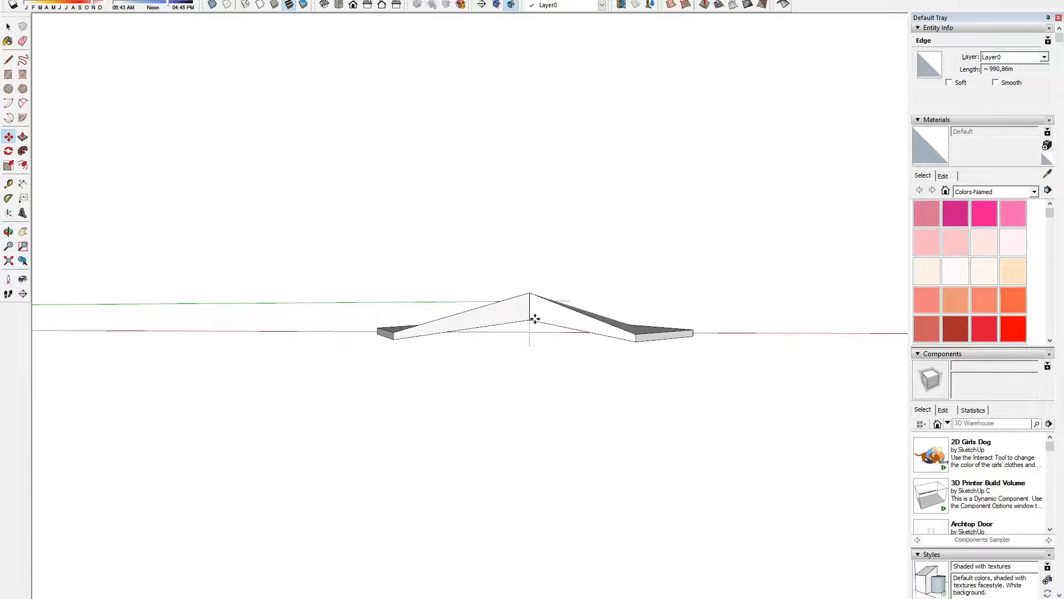
middle_drag(532, 314, 535, 284)
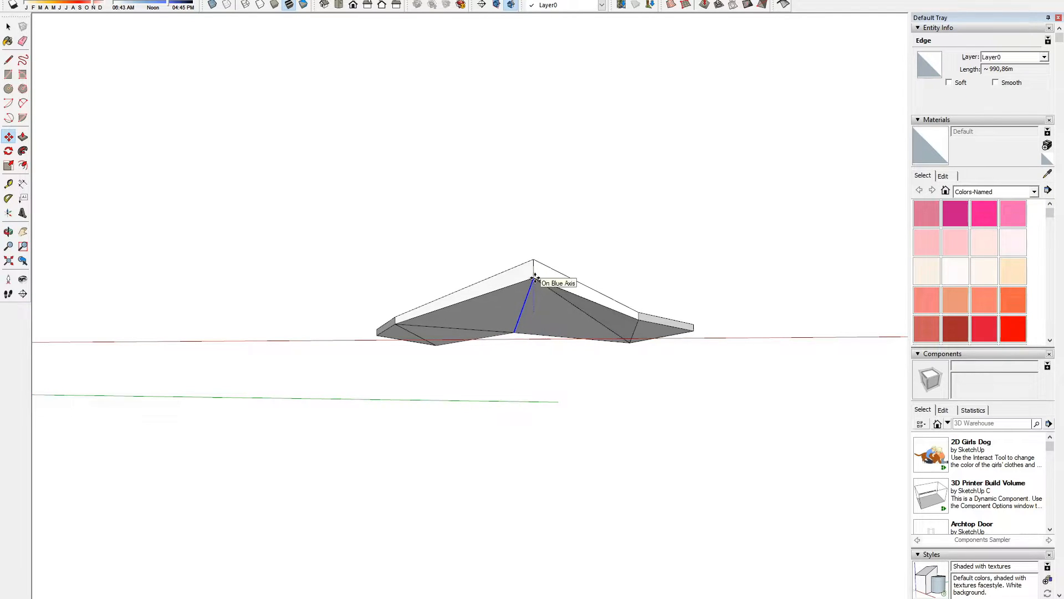
Step: Examine the folded leaf from below and above
middle_drag(592, 350, 530, 360)
key(space)
triple_click(530, 360)
right_click(530, 360)
click(468, 422)
middle_drag(467, 422, 450, 255)
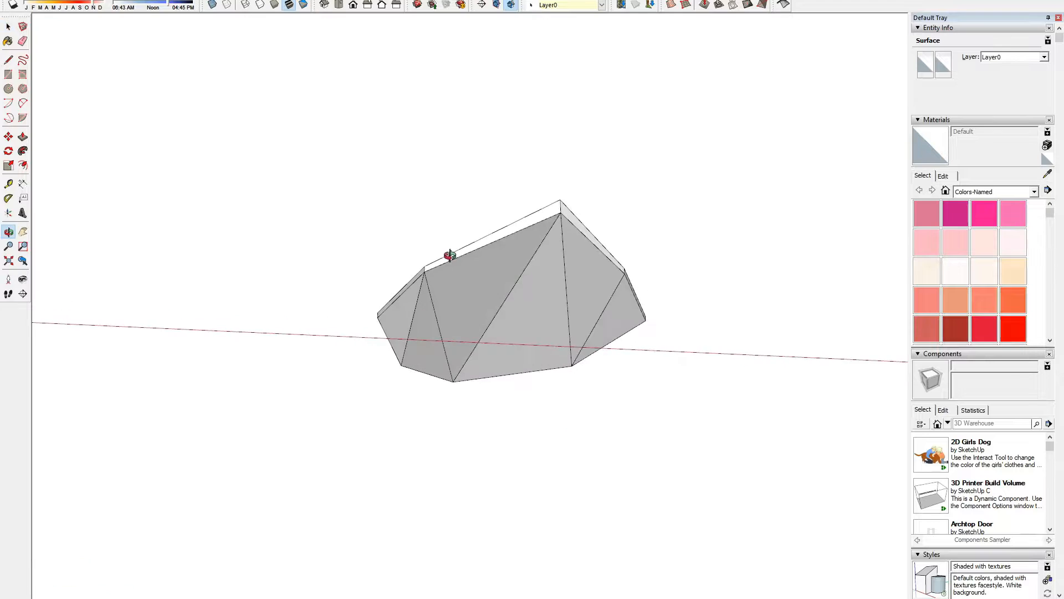
mouse_move(575, 300)
middle_down()
mouse_move(587, 371)
mouse_move(515, 423)
middle_up()
Step: Select the whole leaf and make it a group
scroll(570, 432, down, 10)
key(space)
scroll(558, 434, down, 5)
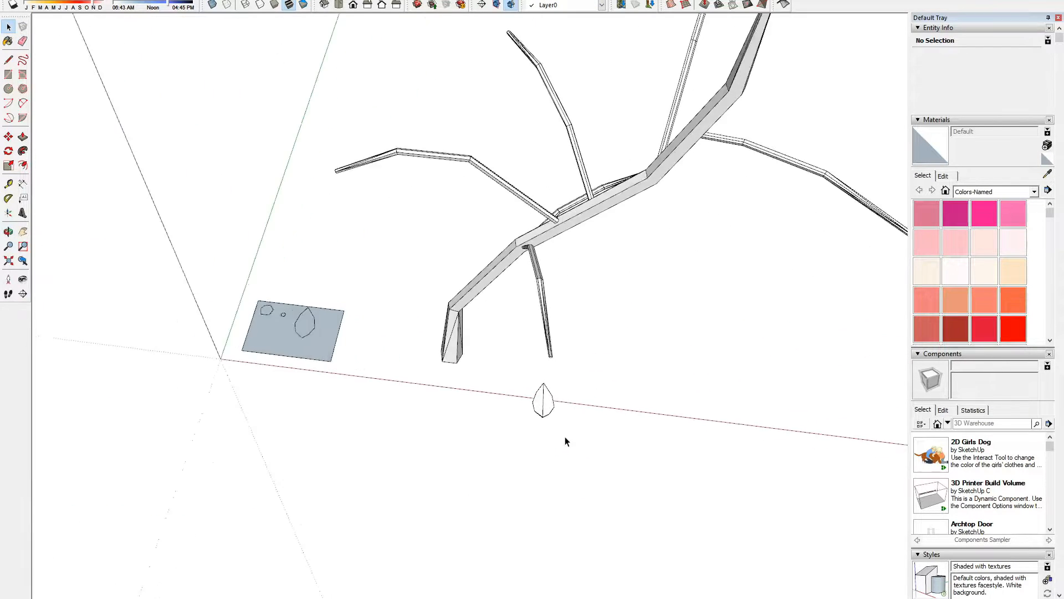
scroll(565, 439, up, 5)
click(539, 398)
right_click(539, 409)
click(559, 496)
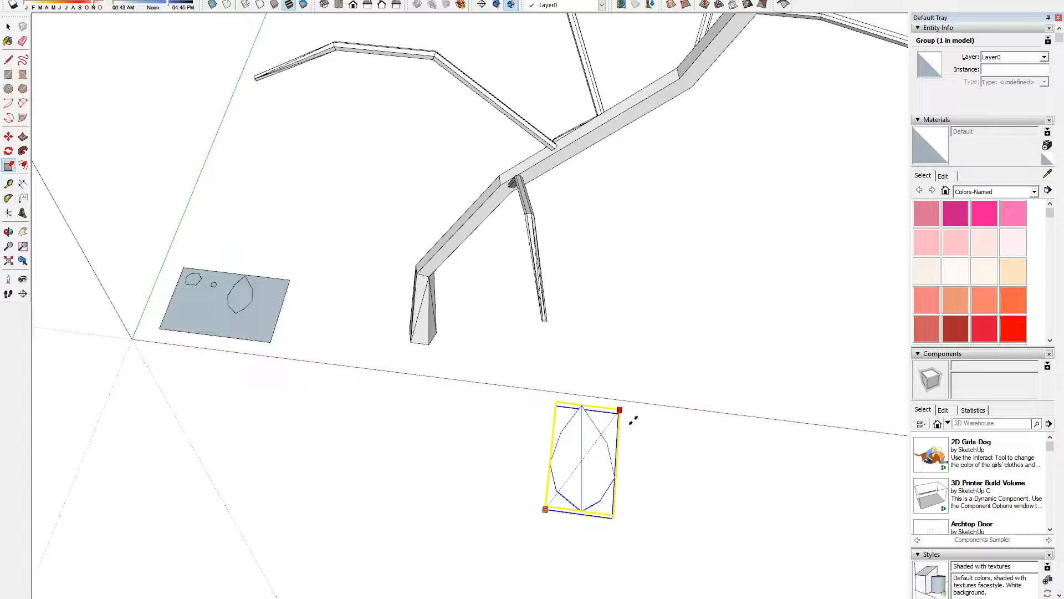
Step: Enlarge the leaf group uniformly from one corner and deselect it
click(633, 420)
scroll(492, 475, down, 3)
key(space)
click(494, 484)
Step: Move the leaf group by its stem point onto the tip of the left branch
middle_drag(560, 518, 626, 498)
scroll(559, 493, up, 3)
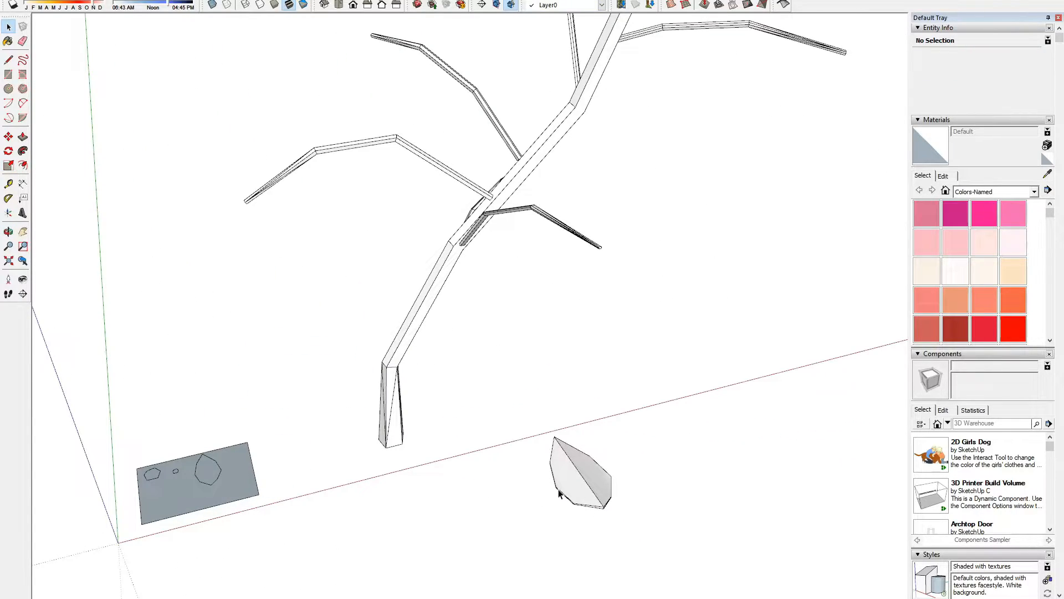
key(m)
scroll(617, 507, up, 3)
click(596, 511)
scroll(560, 527, down, 5)
middle_drag(528, 487, 513, 449)
scroll(460, 197, up, 5)
middle_drag(483, 247, 451, 257)
scroll(447, 302, up, 6)
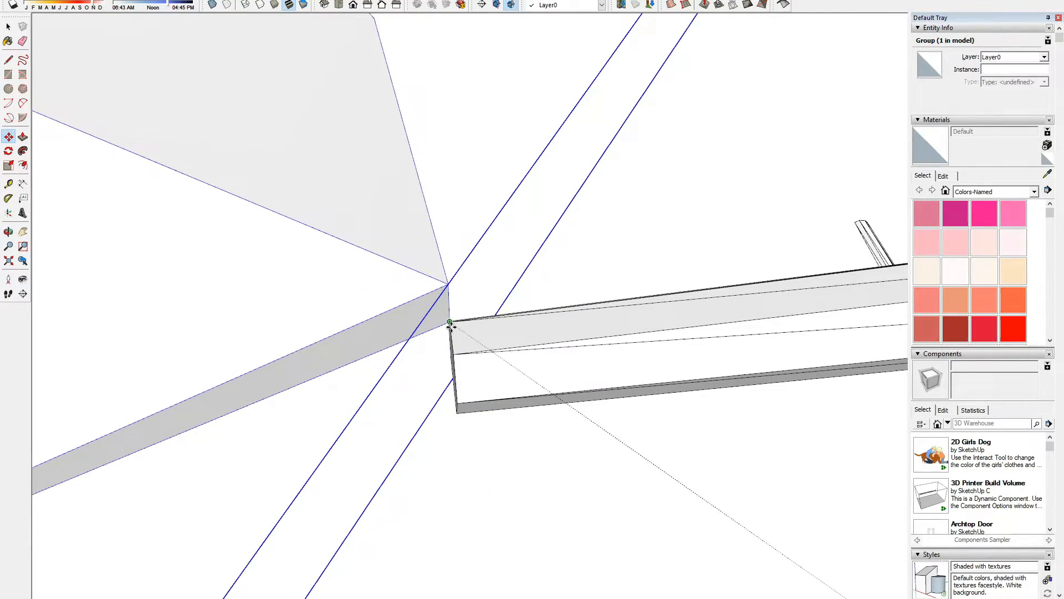
click(450, 325)
Step: Rotate the leaf about its stem point so it lines up with the end of the branch
scroll(518, 333, down, 8)
middle_drag(467, 338, 534, 171)
scroll(495, 282, up, 5)
click(483, 313)
click(485, 321)
key(space)
scroll(485, 321, down, 3)
middle_drag(488, 321, 574, 245)
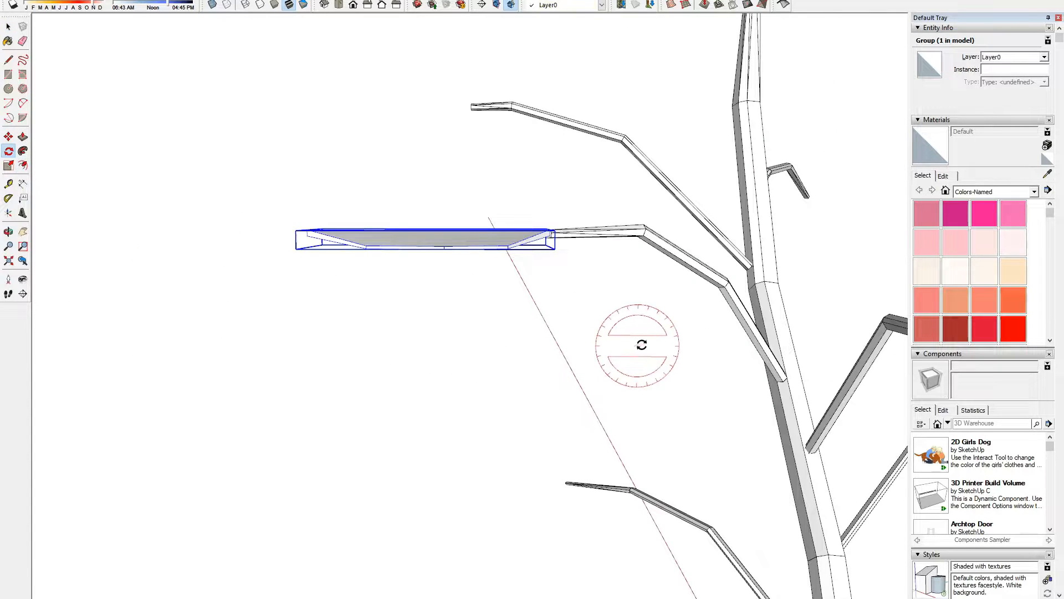
click(551, 236)
click(599, 239)
click(616, 212)
Step: Copy the leaf from the branch tip to the open area beside the tree
middle_drag(677, 295, 480, 428)
scroll(537, 419, down, 4)
key(space)
scroll(584, 359, down, 3)
click(584, 359)
scroll(478, 393, up, 3)
click(478, 387)
scroll(480, 389, down, 3)
click(476, 377)
Step: Rotate the copied leaf outward and move it by its stem point onto the tip of the upper right branch
key(ctrl)
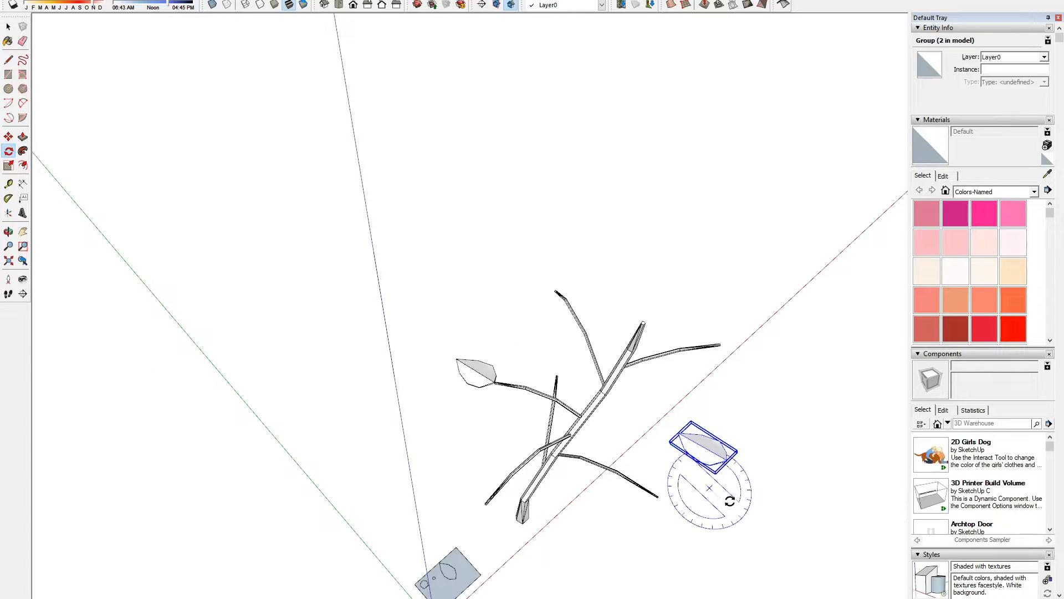
key(m)
scroll(693, 311, up, 6)
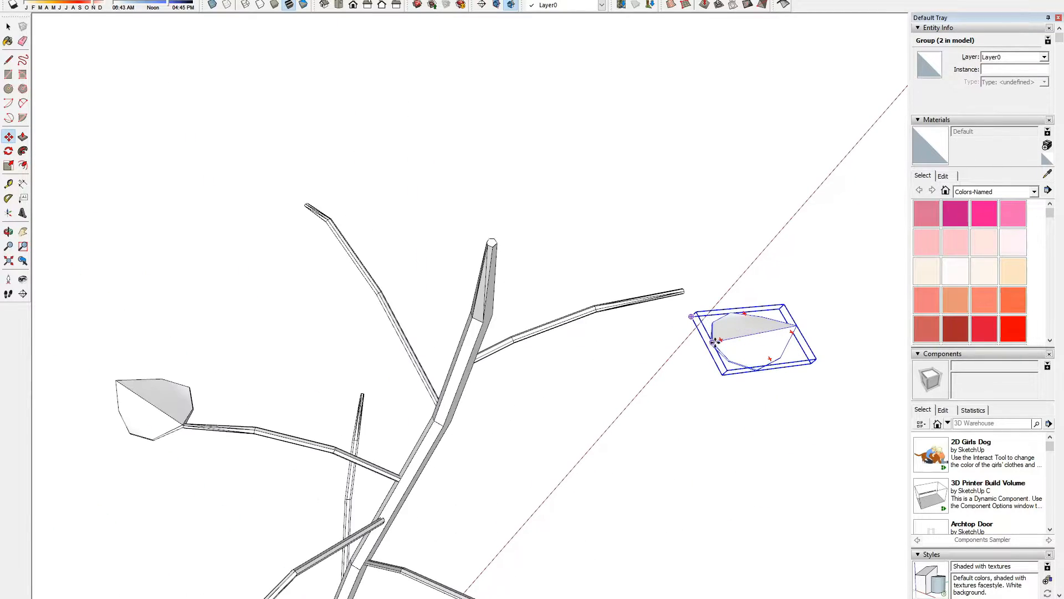
scroll(648, 389, down, 4)
middle_drag(594, 430, 513, 480)
Step: Copy a placed leaf beside the tree again and rotate the copy on the ground plane
key(space)
click(651, 425)
scroll(651, 425, down, 2)
key(m)
click(446, 339)
key(ctrl)
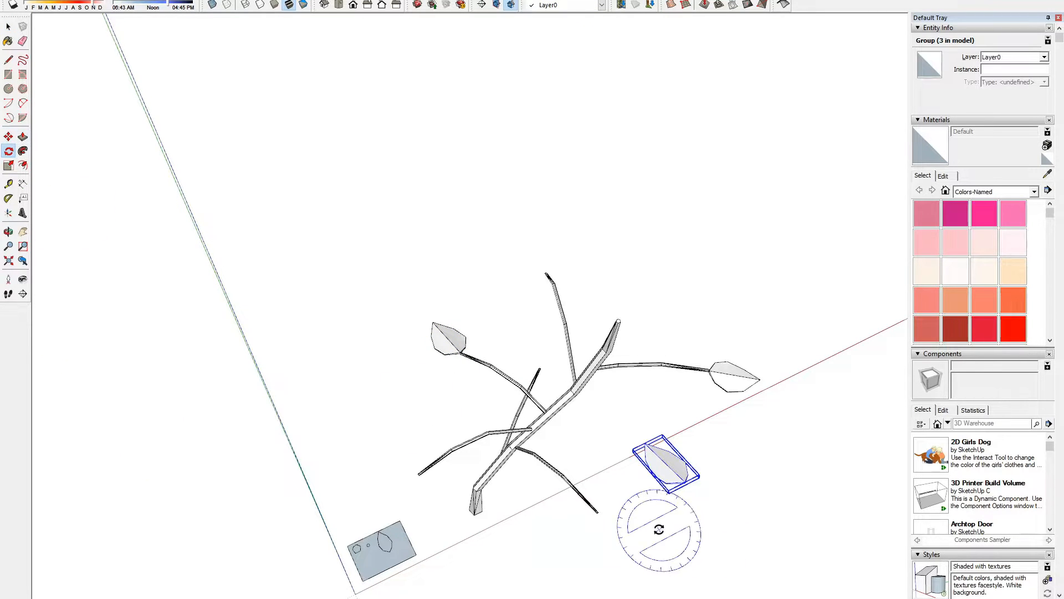
middle_drag(658, 530, 683, 491)
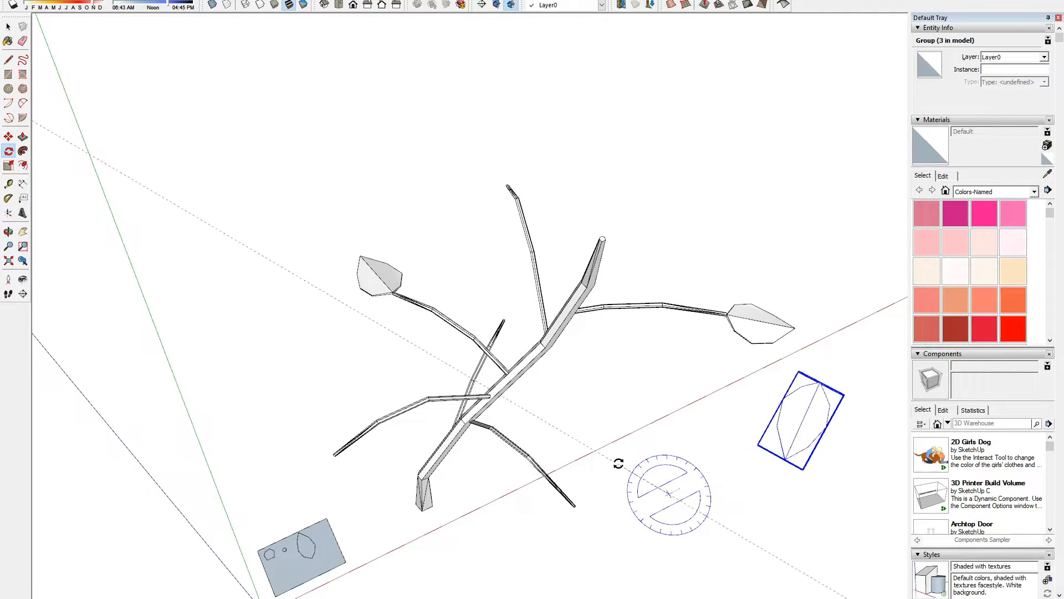
Step: Move the rotated leaf by its stem point onto the bend of the lower right branch
click(820, 383)
scroll(479, 510, up, 4)
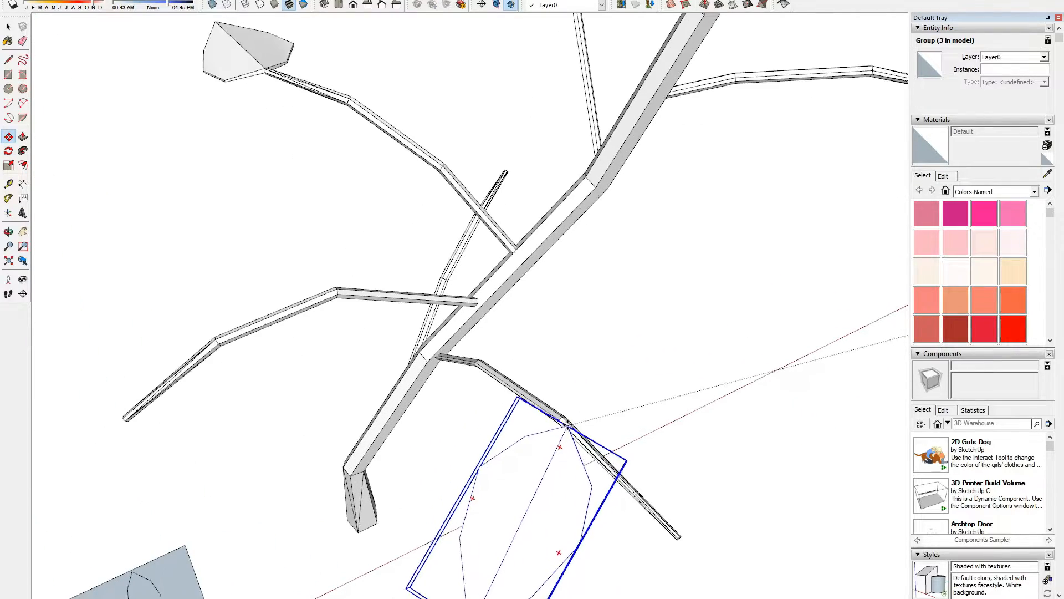
middle_drag(558, 421, 175, 177)
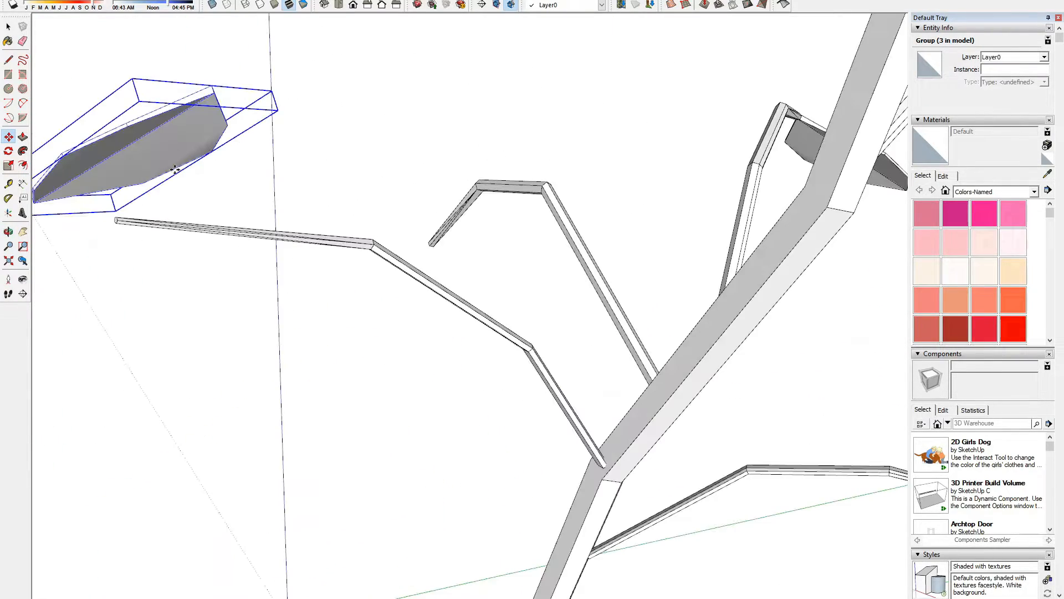
click(214, 96)
click(372, 247)
scroll(582, 366, down, 5)
middle_drag(337, 318, 581, 465)
Step: Copy the leaf at the bend to the open area beside the lower right branch and flip the copy
key(space)
key(m)
ctrl+click(549, 375)
click(696, 383)
right_click(698, 390)
click(842, 552)
right_click(687, 383)
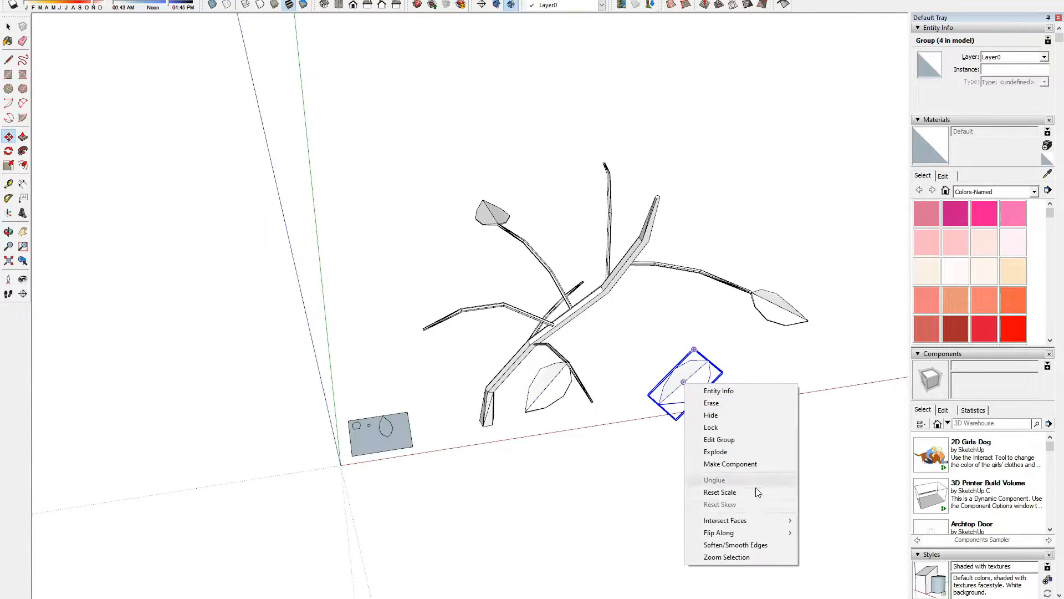
click(834, 546)
Step: Rotate the flipped leaf to fit the lower right branch and deselect it
scroll(703, 405, up, 3)
middle_drag(748, 273, 720, 344)
key(q)
middle_drag(612, 339, 473, 391)
key(space)
Step: Try to copy another leaf across the tree and rotate it, and undo these changes
click(396, 389)
key(m)
ctrl+drag(472, 392, 588, 332)
key(q)
key(ctrl+z)
key(ctrl+z)
key(ctrl+z)
Step: Copy single leaves onto the remaining bare branch tips and beside the bend of the upper right branch
middle_drag(676, 373, 530, 344)
key(m)
ctrl+click(459, 348)
key(space)
click(706, 458)
click(488, 383)
key(m)
ctrl+click(480, 356)
click(299, 310)
middle_drag(300, 311, 394, 380)
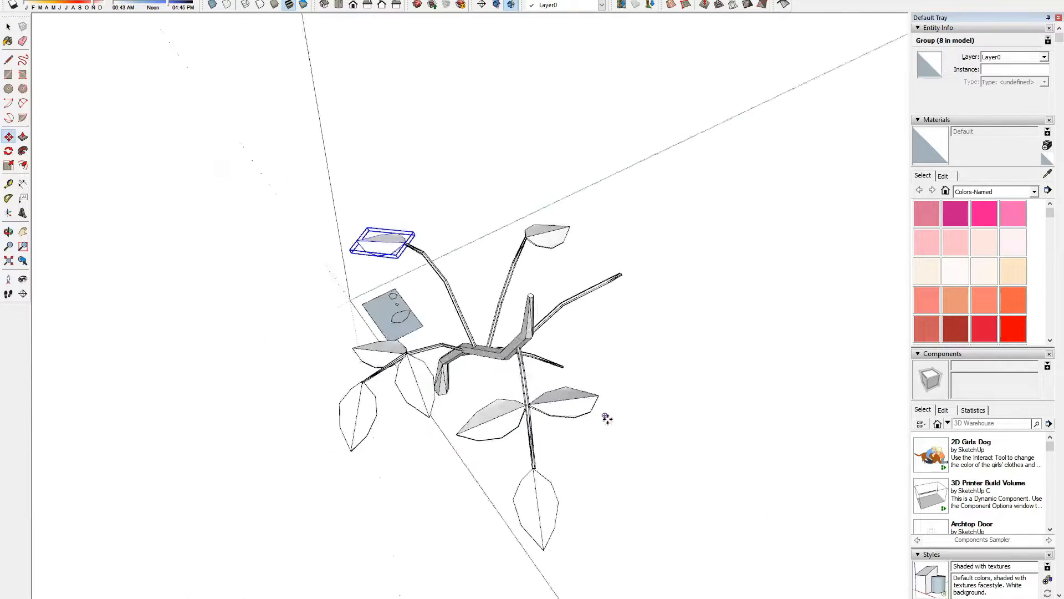
click(661, 222)
middle_drag(662, 222, 591, 324)
Step: Copy a pair of opposite leaves onto the bends of the back and left branches, rotating the pair to fit
key(space)
click(592, 324)
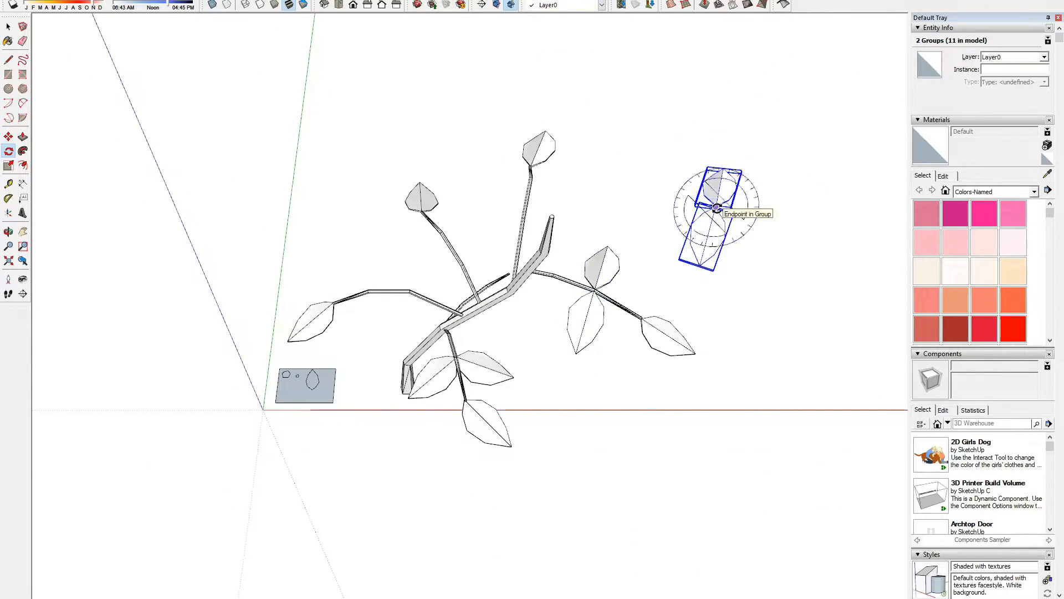
key(m)
click(716, 208)
scroll(716, 208, up, 1)
middle_drag(526, 183, 443, 233)
click(456, 224)
ctrl+click(455, 223)
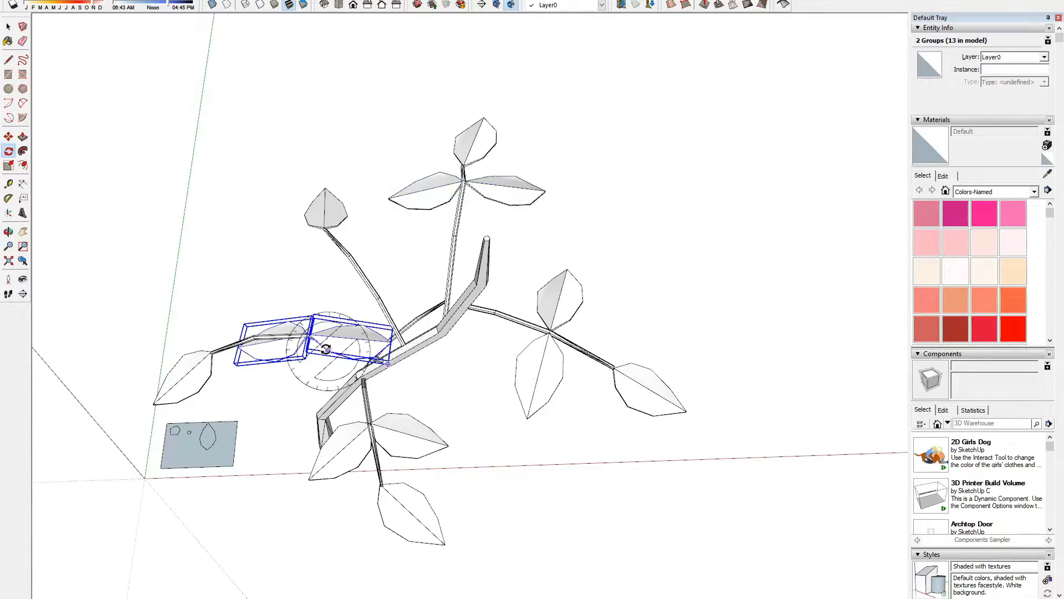
middle_drag(316, 365, 621, 280)
Step: Copy a leaf to each side of the outer bend on the lower left branch
key(space)
click(463, 395)
scroll(437, 321, up, 2)
key(m)
click(438, 317)
ctrl+click(355, 357)
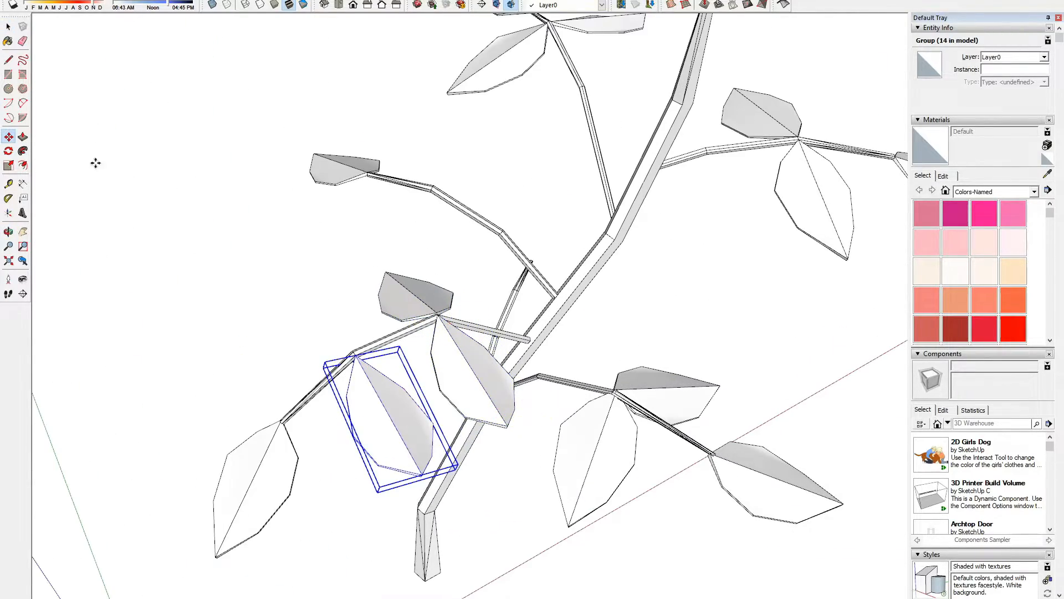
middle_drag(380, 353, 504, 123)
key(m)
key(space)
click(295, 214)
scroll(294, 214, down, 3)
middle_drag(289, 233, 432, 421)
Step: Select two opposite leaves and copy them together onto the inner bend of the upper left branch, adjusting their placement
click(564, 321)
shift+click(520, 391)
key(m)
scroll(332, 277, up, 3)
click(714, 484)
ctrl+click(407, 301)
click(433, 340)
middle_drag(433, 340, 388, 266)
scroll(388, 288, up, 2)
key(space)
click(354, 327)
click(503, 283)
middle_drag(503, 282, 549, 307)
Step: Copy a single leaf to the outer bend of the upper left branch and rotate it
key(space)
click(570, 280)
key(m)
click(587, 291)
ctrl+click(555, 203)
click(8, 151)
scroll(440, 195, up, 4)
click(446, 186)
Step: Copy the leaf at the tip of the upper right branch onto the top of the trunk
key(space)
click(612, 310)
scroll(611, 324, down, 6)
middle_drag(611, 325, 679, 262)
scroll(641, 301, up, 3)
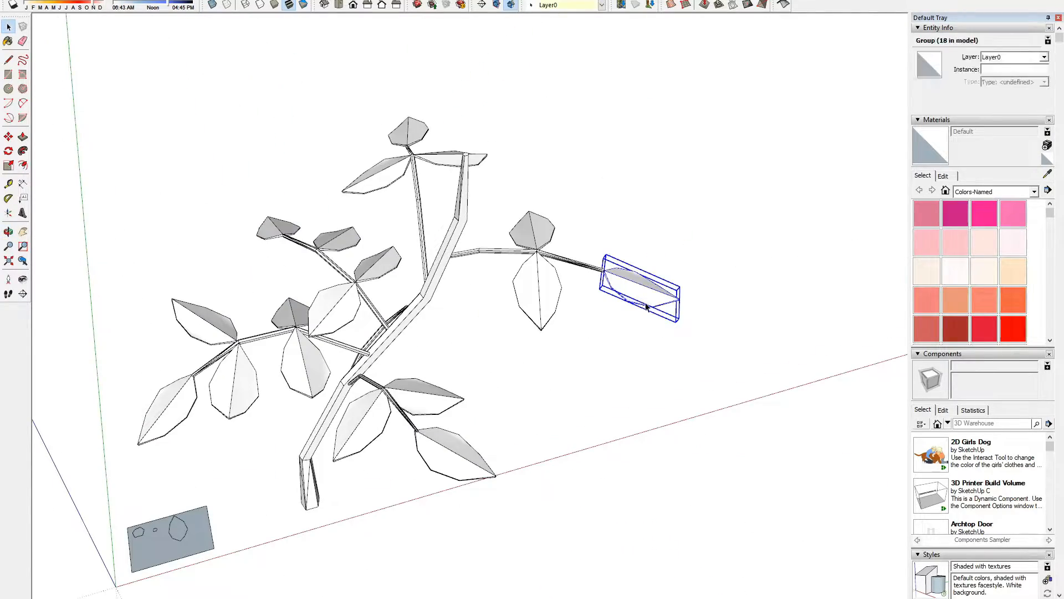
click(605, 272)
middle_drag(605, 272, 470, 180)
scroll(470, 175, up, 1)
middle_drag(490, 220, 502, 167)
scroll(502, 133, down, 2)
scroll(498, 130, up, 4)
click(494, 138)
Step: Open the trunk group, scale down its top face to narrow the tip, and leave the group
key(space)
double_click(472, 248)
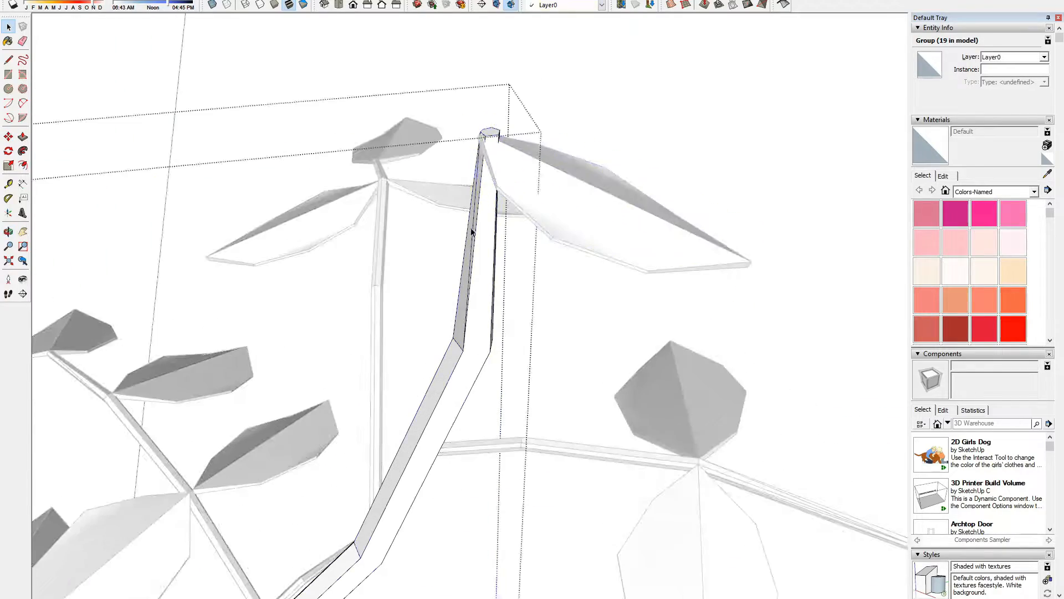
middle_drag(472, 249, 481, 310)
scroll(485, 256, up, 2)
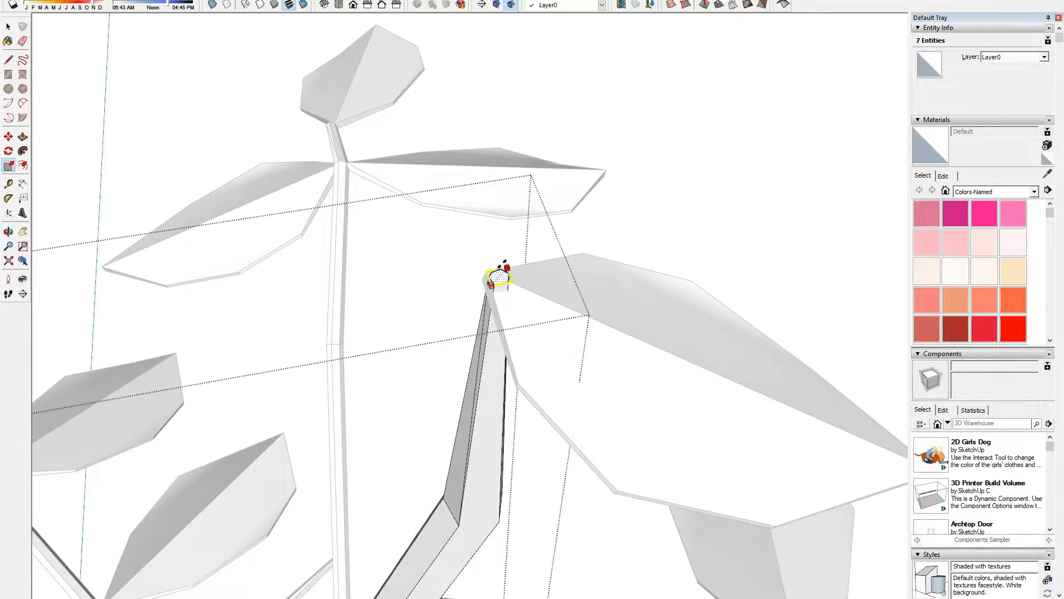
click(678, 205)
scroll(606, 205, down, 3)
Step: Move the top leaf by its stem point onto a corner of the narrowed trunk tip
click(586, 256)
scroll(574, 248, up, 4)
key(m)
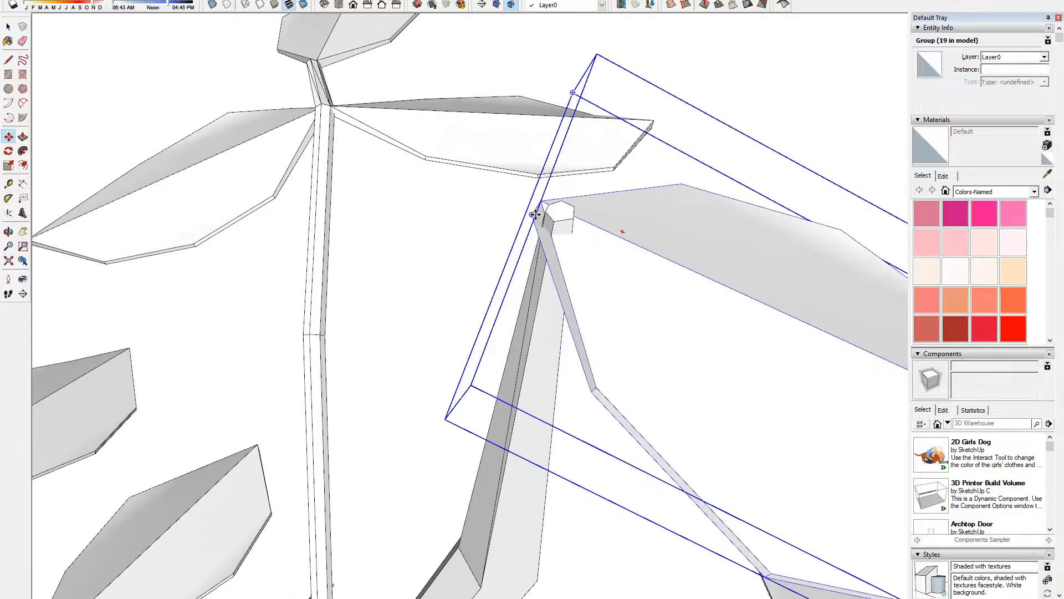
click(533, 215)
click(584, 204)
click(571, 218)
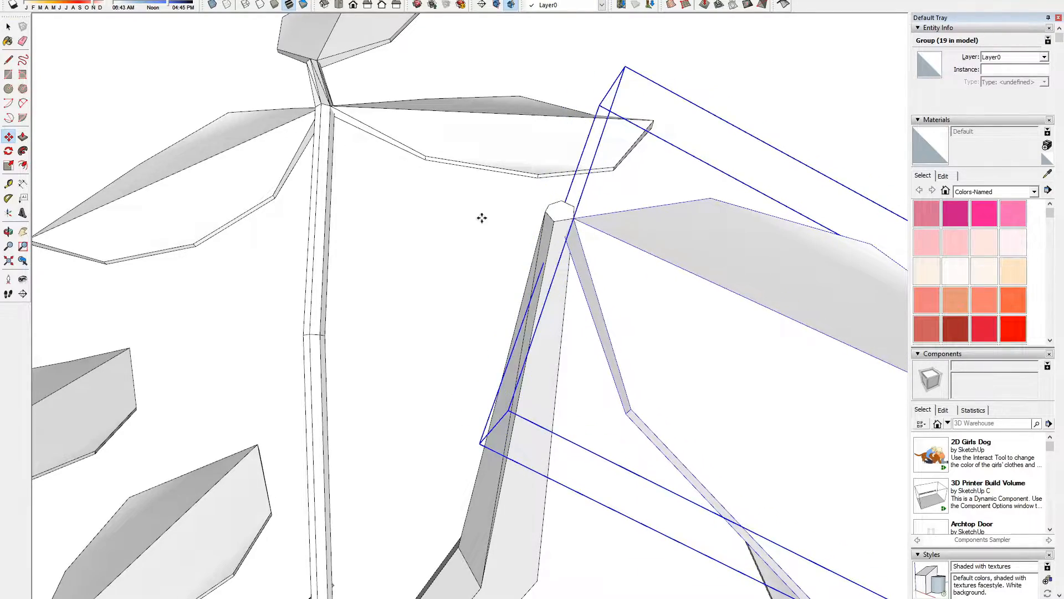
Step: Copy a leaf from the bend of the right branch onto the tip of the trunk and deselect it
scroll(499, 219, down, 5)
key(space)
click(715, 176)
scroll(715, 176, down, 3)
middle_drag(654, 311, 605, 371)
scroll(643, 331, up, 4)
key(m)
click(605, 318)
key(ctrl)
scroll(488, 125, up, 2)
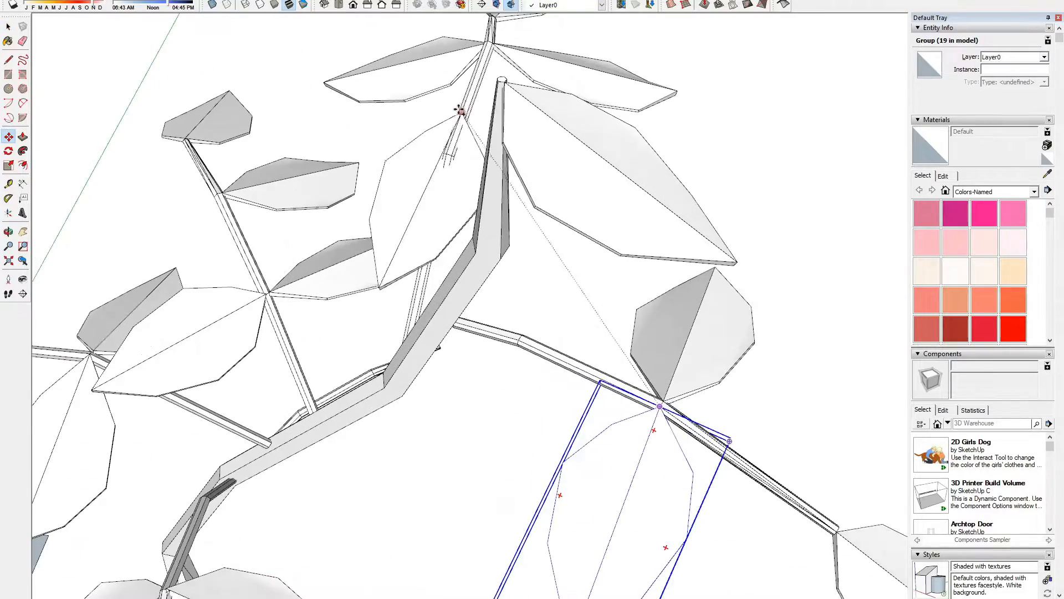
click(501, 83)
scroll(587, 153, down, 4)
key(space)
click(693, 157)
Step: Select the second leaf at the trunk top and rotate it away from the first one
middle_drag(694, 157, 516, 107)
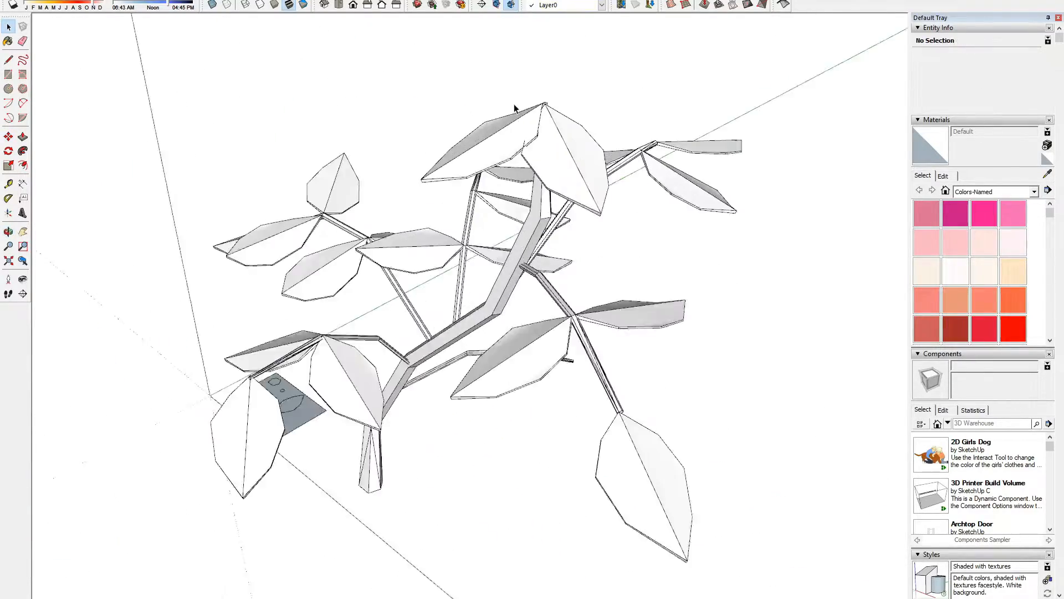
scroll(625, 154, up, 3)
click(624, 154)
middle_drag(624, 154, 462, 73)
click(523, 95)
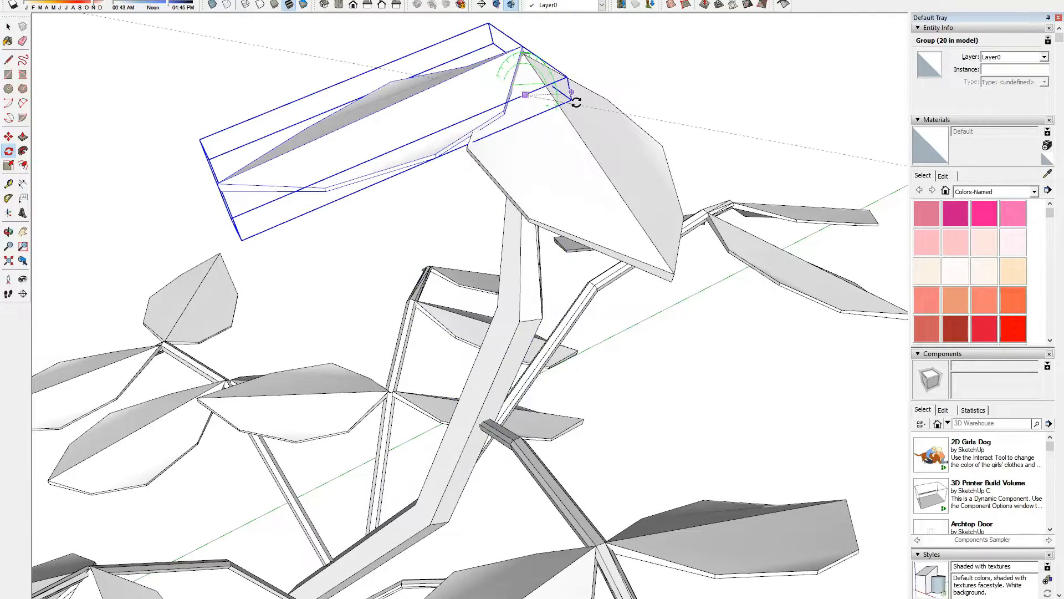
middle_drag(548, 153, 837, 65)
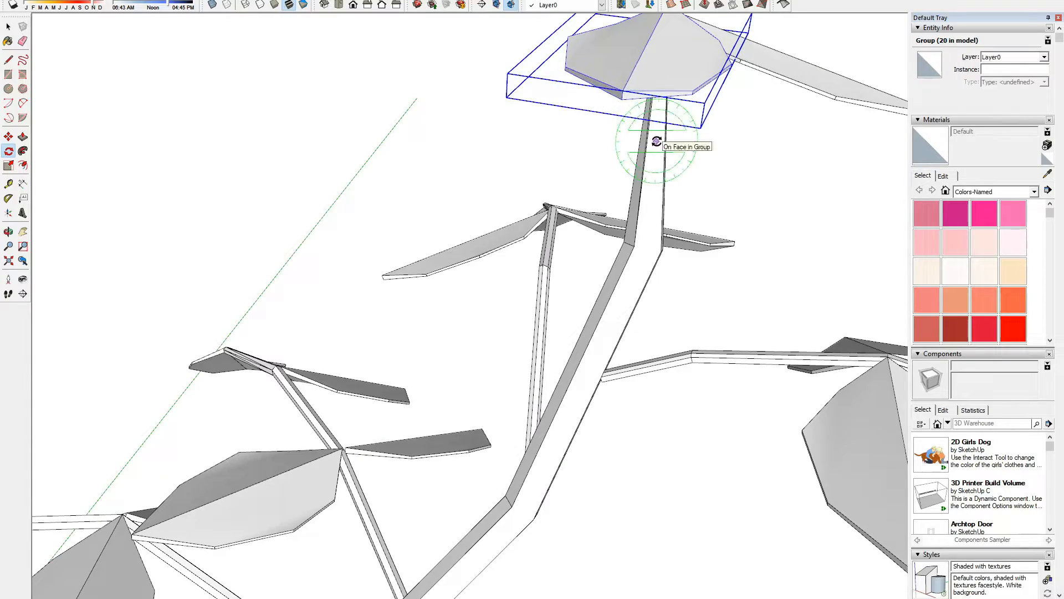
middle_drag(718, 147, 577, 238)
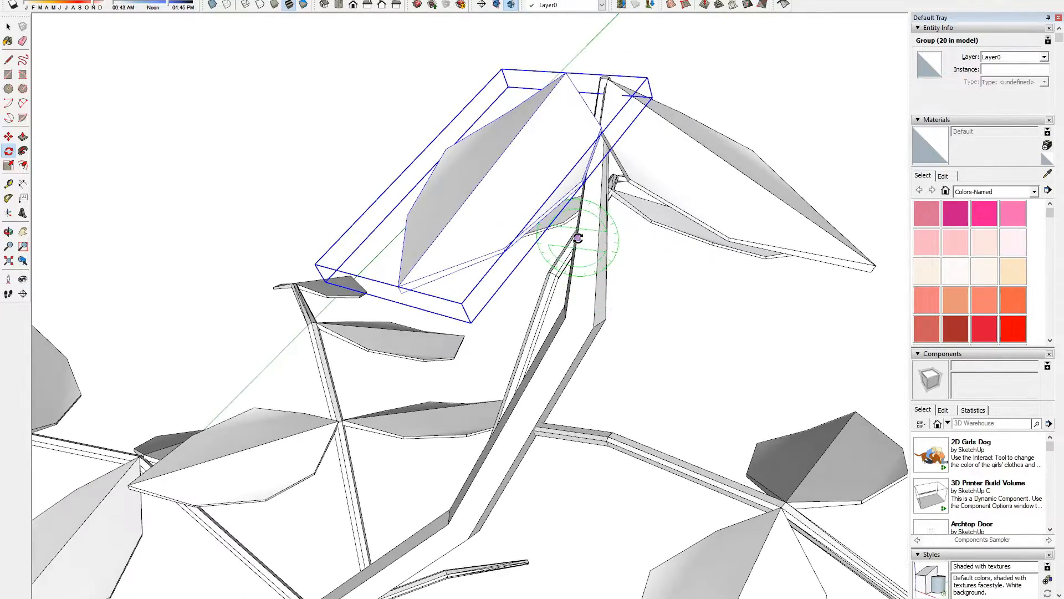
Step: Move the rotated leaf by its stem point onto the trunk tip and deselect it
key(m)
scroll(541, 158, up, 2)
click(586, 49)
click(641, 49)
middle_drag(641, 49, 826, 128)
scroll(266, 197, up, 3)
scroll(548, 140, down, 3)
key(space)
click(551, 218)
scroll(551, 219, down, 4)
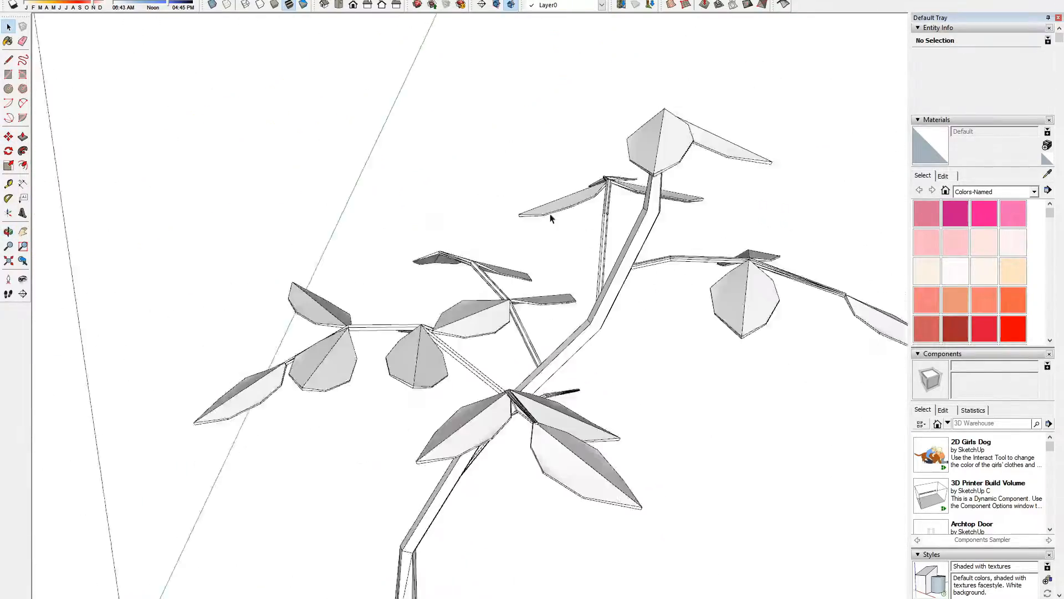
Step: Copy a leaf from one of the left side branches to another attachment point and adjust its placement
middle_drag(444, 311, 554, 332)
click(466, 299)
key(m)
click(518, 250)
scroll(346, 416, up, 5)
click(344, 407)
scroll(344, 407, down, 6)
click(598, 385)
click(537, 367)
key(space)
Step: Copy another leaf by its stem point onto a side branch bend with room for more foliage
scroll(537, 367, down, 5)
click(388, 355)
middle_drag(388, 355, 558, 365)
middle_drag(451, 388, 188, 297)
click(188, 297)
key(m)
click(204, 244)
scroll(452, 297, up, 4)
click(525, 299)
key(space)
Step: Copy one more leaf by its stem point onto the upper side branch beside the trunk
middle_drag(369, 403, 444, 408)
scroll(586, 283, up, 5)
click(586, 282)
key(m)
click(539, 271)
click(428, 233)
key(space)
scroll(547, 219, down, 5)
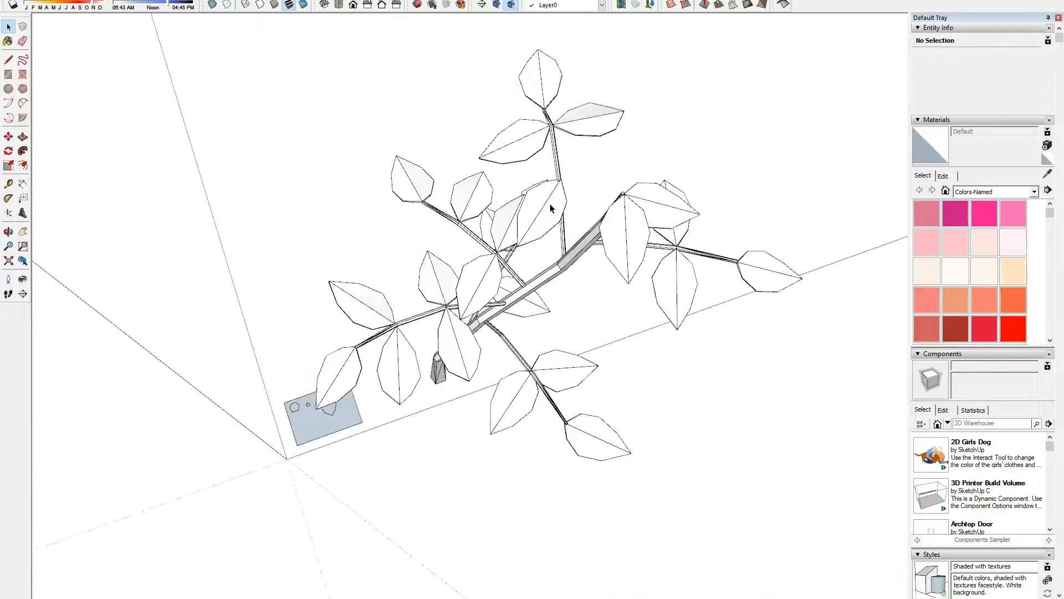
Step: Rotate the leaf on the upper side branch and move its stem point onto the branch
scroll(548, 221, up, 3)
click(550, 216)
key(q)
key(m)
scroll(584, 195, up, 6)
key(space)
scroll(547, 316, down, 6)
scroll(511, 194, up, 7)
key(m)
key(space)
scroll(502, 197, down, 10)
Step: Draw a large circle centred on the trunk as a surface for sketching a new branch path
middle_drag(465, 366, 642, 234)
scroll(575, 320, up, 3)
click(574, 321)
key(c)
scroll(513, 377, up, 4)
scroll(506, 340, down, 5)
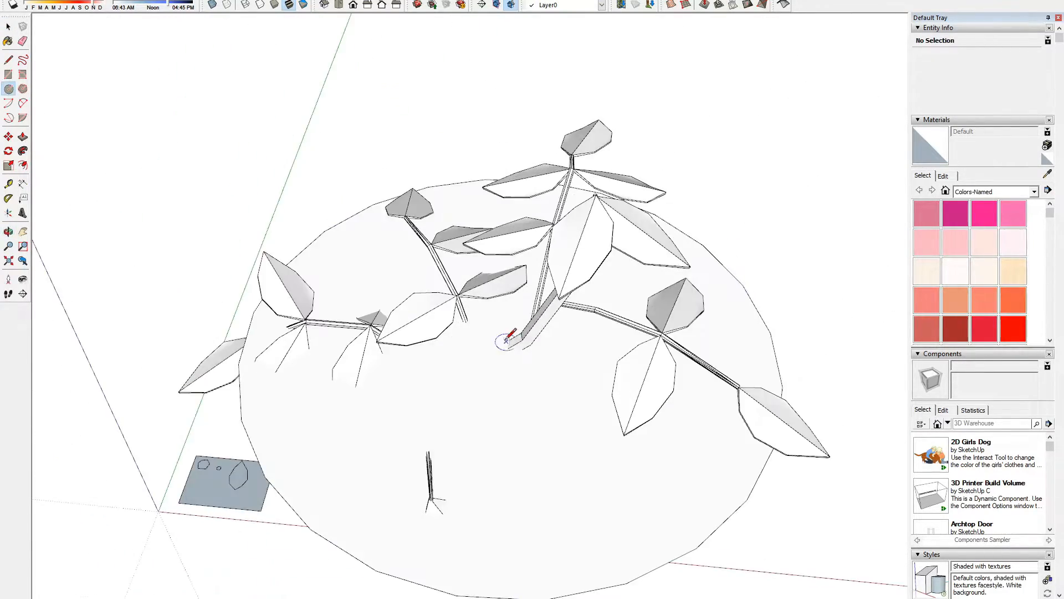
scroll(517, 375, up, 10)
Step: Draw a bent line path for a new side branch, starting at the trunk
key(l)
scroll(616, 378, down, 8)
click(408, 397)
key(Escape)
middle_drag(394, 394, 332, 280)
click(528, 114)
click(522, 281)
scroll(512, 293, up, 4)
click(551, 299)
scroll(433, 280, down, 2)
mouse_move(434, 233)
middle_down()
mouse_move(438, 163)
mouse_move(432, 235)
middle_up()
click(287, 147)
Step: Delete the large circle's face and erase its outline, keeping the branch path
key(space)
scroll(399, 183, down, 4)
click(399, 180)
key(Delete)
key(e)
click(600, 367)
Step: Move the small hexagonal branch profile onto the trunk at the start of the new path
key(space)
scroll(358, 393, up, 5)
click(363, 400)
key(m)
scroll(273, 485, down, 2)
click(330, 435)
middle_drag(388, 388, 499, 333)
scroll(644, 321, up, 5)
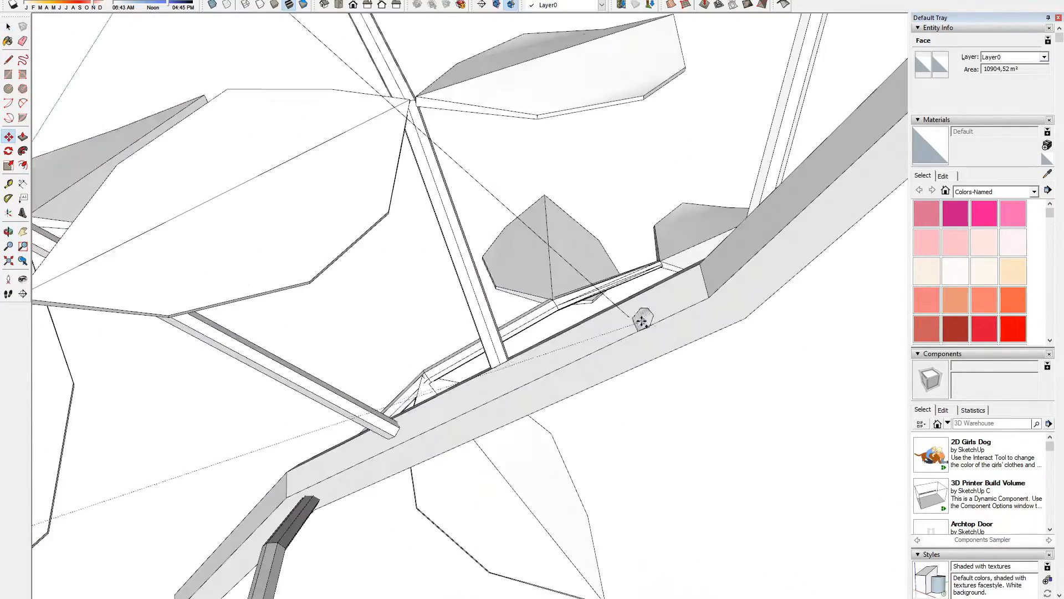
click(636, 323)
Step: Select the end face of the new branch with its edges and scale it down to taper the tip
scroll(636, 323, down, 6)
scroll(461, 219, up, 6)
double_click(499, 266)
key(s)
scroll(489, 254, up, 6)
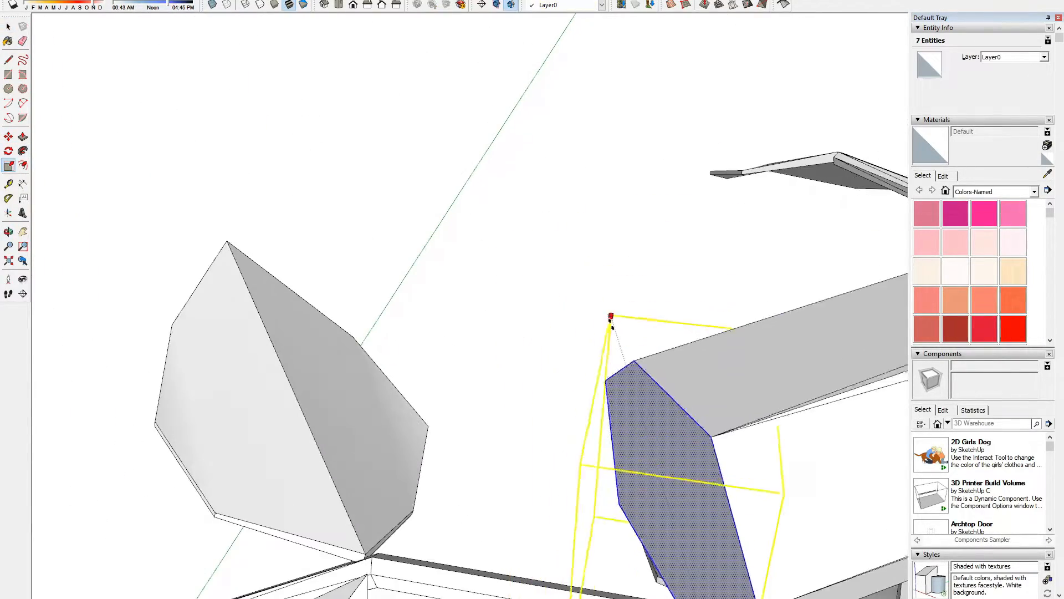
drag(606, 305, 640, 377)
scroll(536, 282, down, 10)
middle_drag(536, 280, 444, 278)
Step: Copy a leaf onto the tip of the new branch and rotate it about its stem point
click(706, 194)
key(m)
scroll(706, 195, up, 2)
middle_drag(665, 221, 698, 244)
middle_drag(368, 361, 665, 311)
scroll(491, 183, down, 2)
key(space)
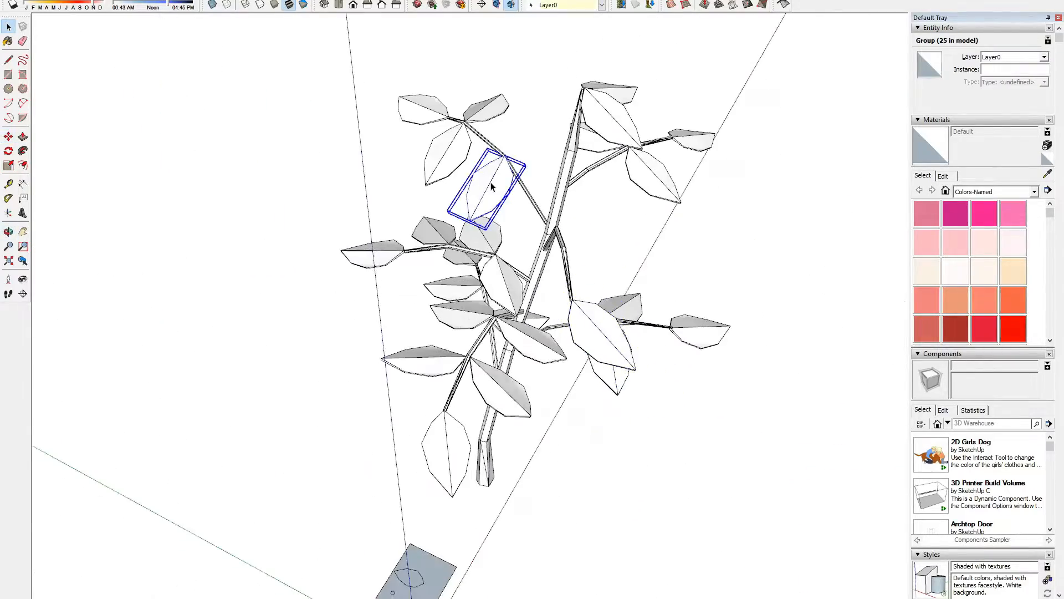
middle_drag(459, 369, 624, 406)
scroll(625, 406, up, 4)
click(624, 406)
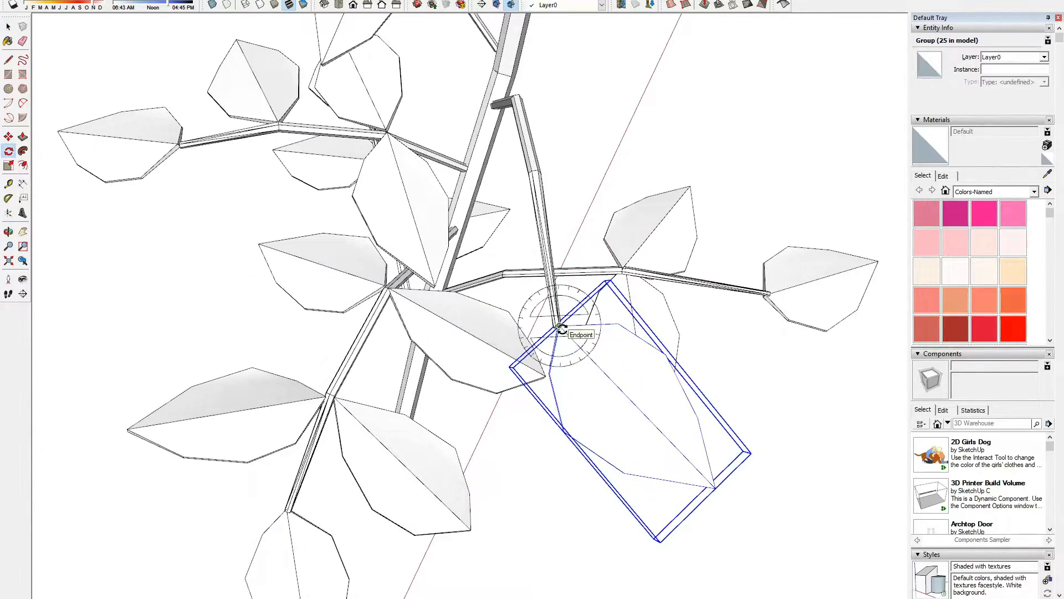
middle_drag(560, 327, 488, 264)
Step: Copy the leaf at the new branch's tip by its stem point to the branch's bend
key(space)
click(650, 337)
key(m)
click(650, 337)
key(ctrl)
click(481, 149)
key(space)
Step: Copy a leaf from the bend of the right branch onto the new branch and deselect it
click(743, 368)
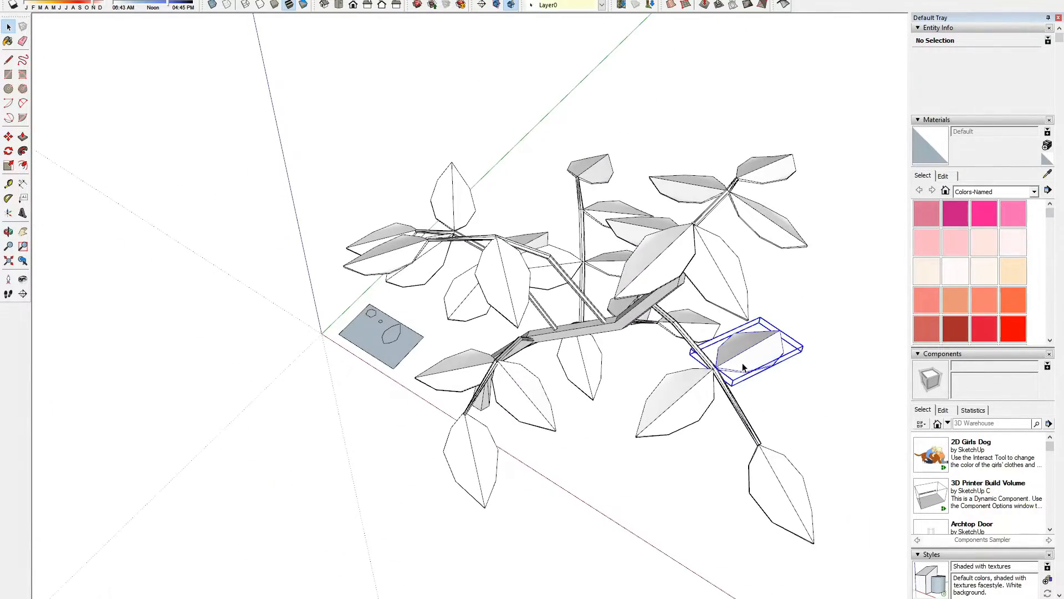
click(714, 368)
key(ctrl)
middle_drag(615, 351, 638, 329)
scroll(466, 295, up, 3)
click(456, 299)
scroll(457, 298, down, 2)
key(space)
click(473, 140)
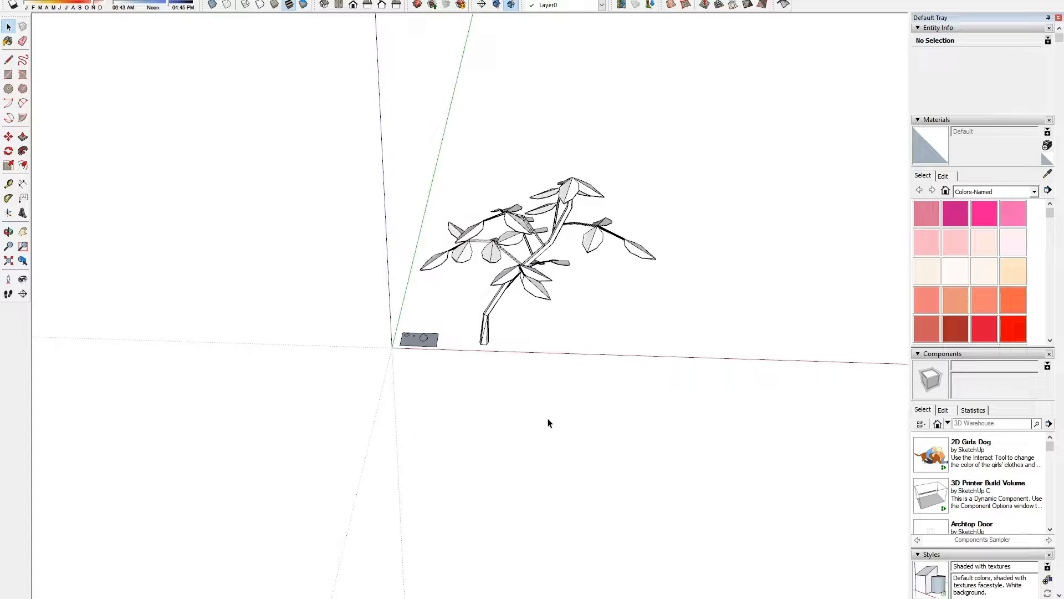
Step: Delete the flat rectangle with the leftover profile sketches near the origin
scroll(448, 326, up, 1)
drag(375, 306, 453, 391)
key(Delete)
middle_drag(311, 377, 573, 313)
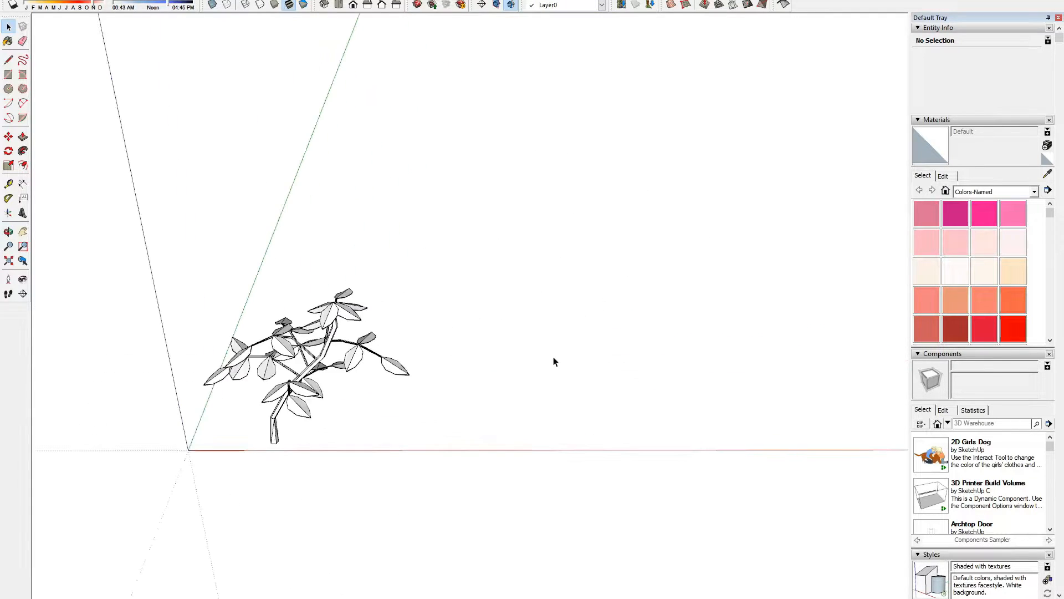
Step: Draw a rectangle on the ground beside the tree and extrude it into a block about as tall as the tree
key(r)
click(463, 374)
click(649, 439)
middle_drag(555, 455, 534, 425)
scroll(534, 424, down, 2)
key(p)
click(534, 417)
click(534, 314)
middle_drag(481, 396, 627, 471)
Step: Select the whole tree with all its branches and leaves and make it a single group
key(space)
drag(146, 242, 447, 533)
right_click(287, 237)
click(314, 351)
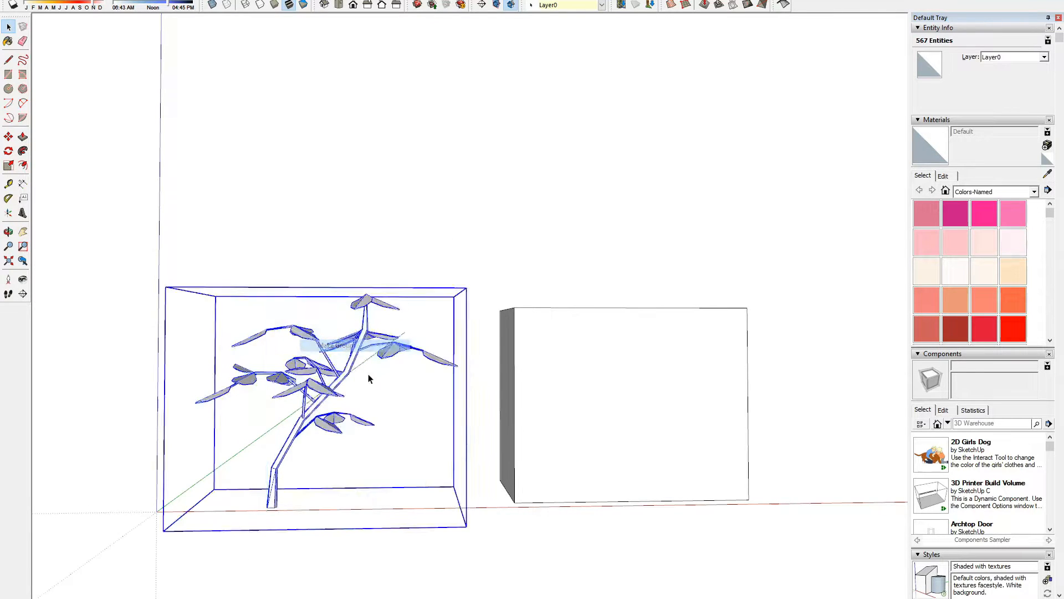
middle_drag(327, 411, 343, 432)
scroll(268, 506, up, 3)
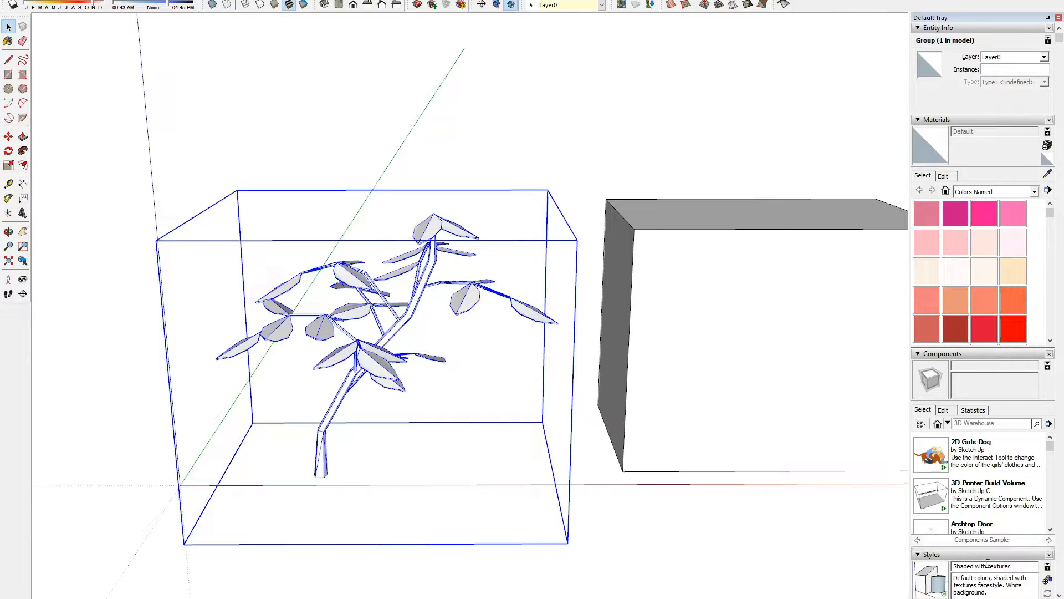
Step: Soften the tree group's edges with an angle between normals of 34.7 degrees
scroll(992, 531, down, 8)
drag(935, 558, 942, 559)
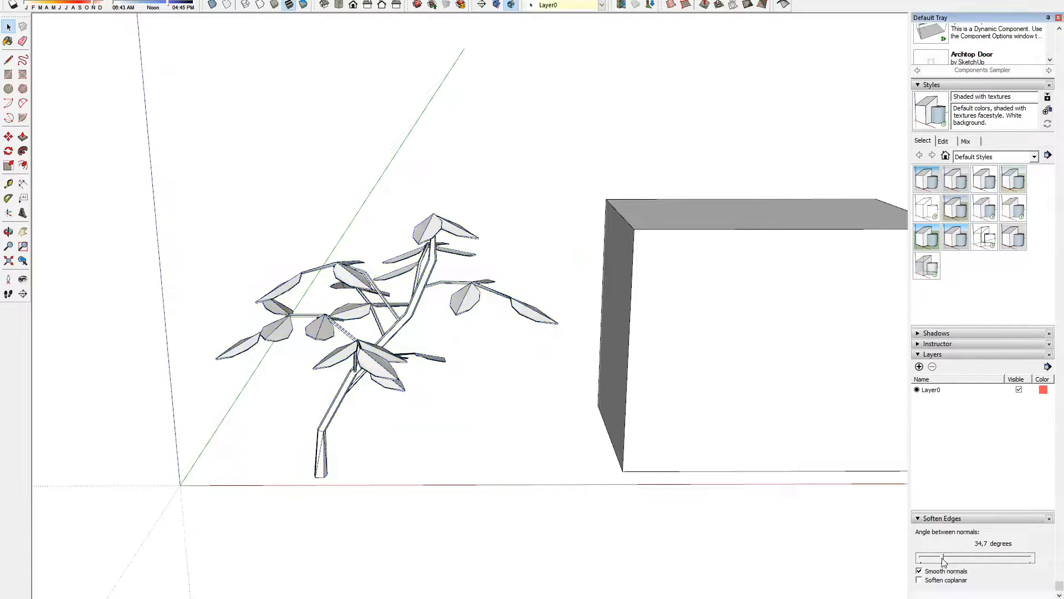
Step: Enable coplanar softening for the tree group and set the angle between normals to 63 degrees
click(919, 579)
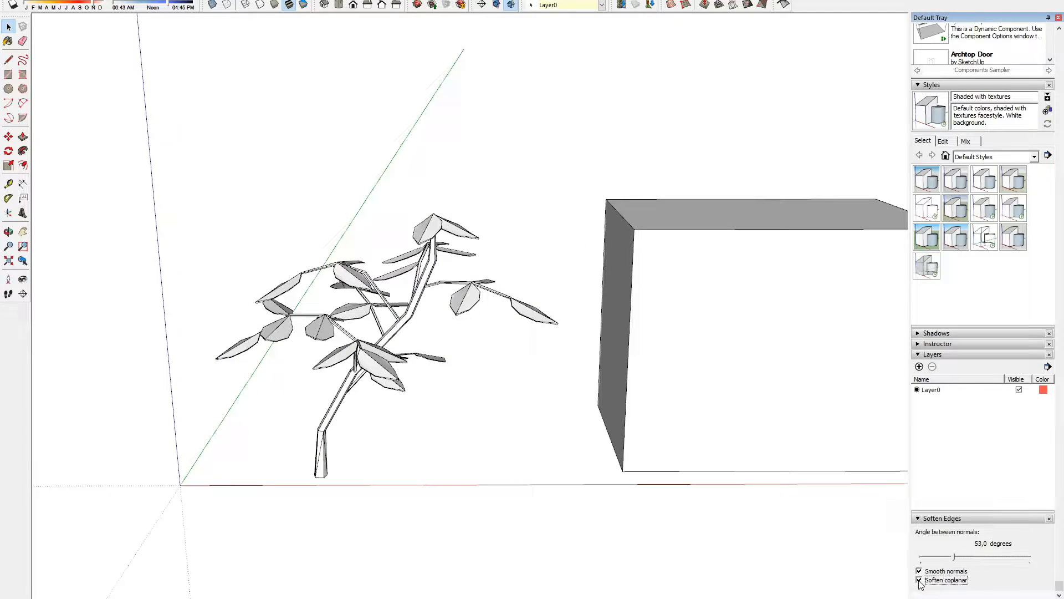
drag(979, 558, 960, 557)
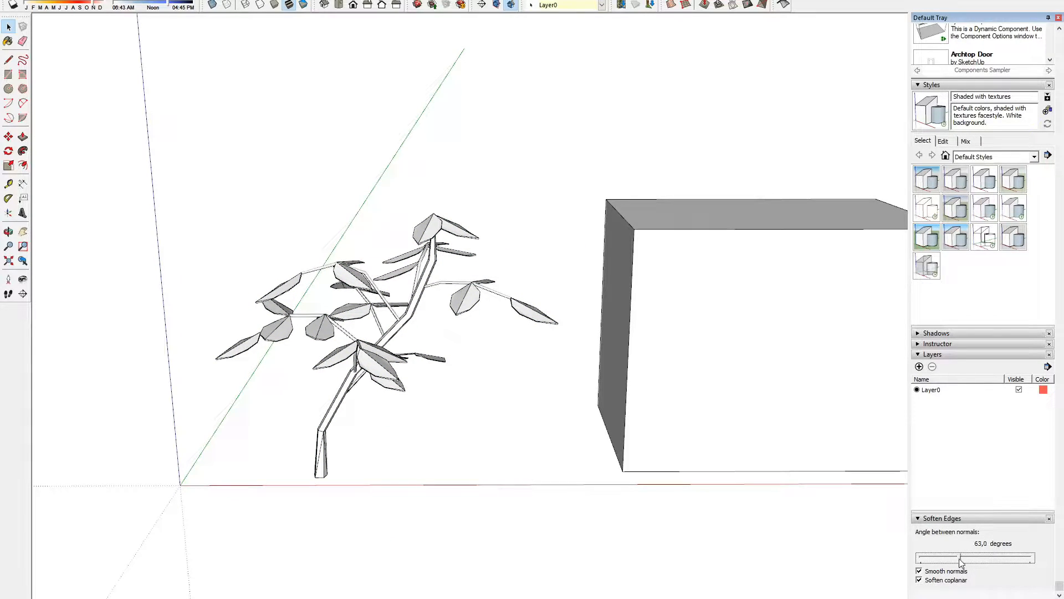
middle_drag(457, 523, 486, 562)
click(486, 563)
Step: Open the tree group for editing and soften the trunk's edges with an angle between normals of 85 degrees
scroll(233, 471, up, 4)
double_click(364, 402)
click(381, 384)
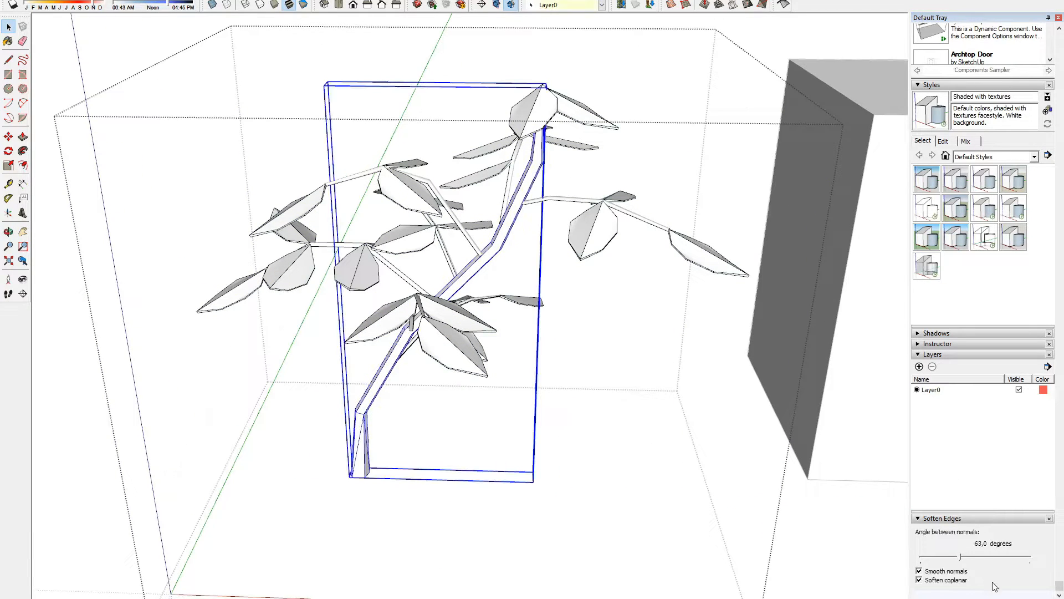
click(973, 559)
click(556, 495)
key(Escape)
scroll(557, 487, down, 2)
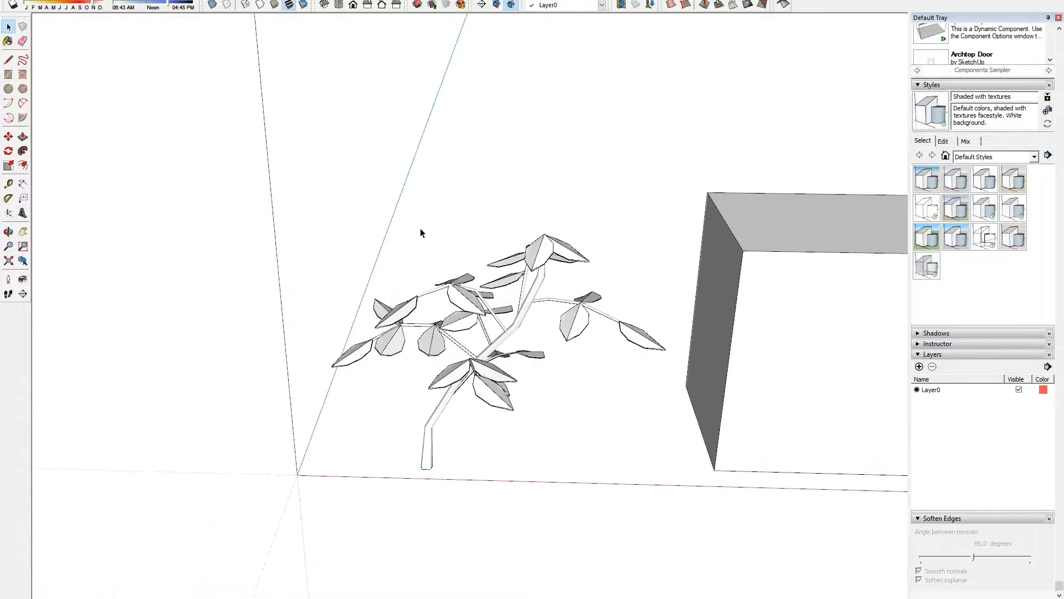
Step: Select all the leaves inside the tree group and soften their edges with an angle between normals of 35.6 degrees
scroll(426, 312, up, 2)
double_click(432, 355)
shift+click(381, 373)
shift+click(311, 377)
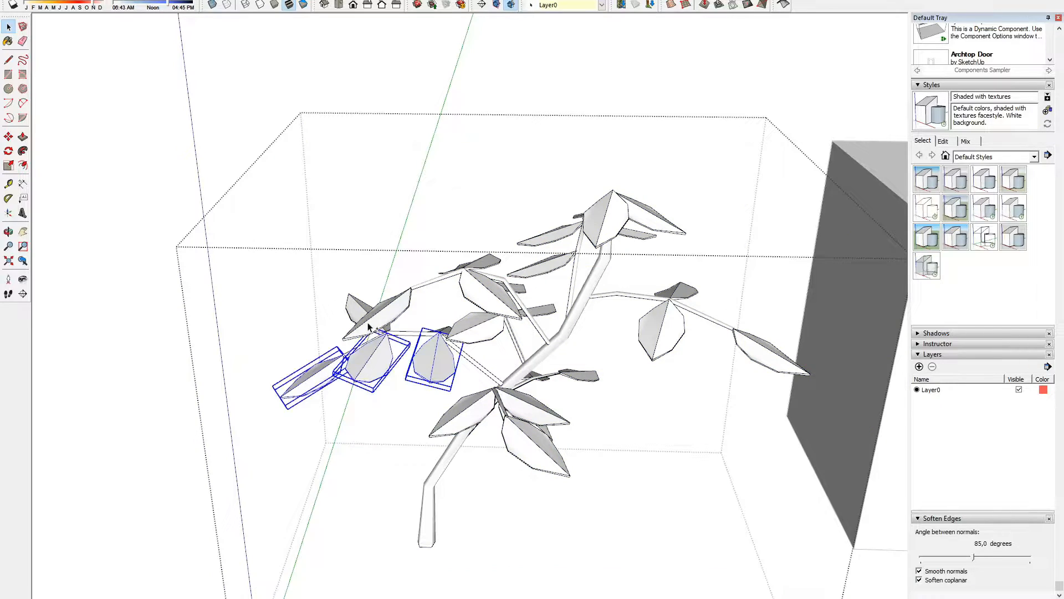
middle_drag(481, 302, 502, 300)
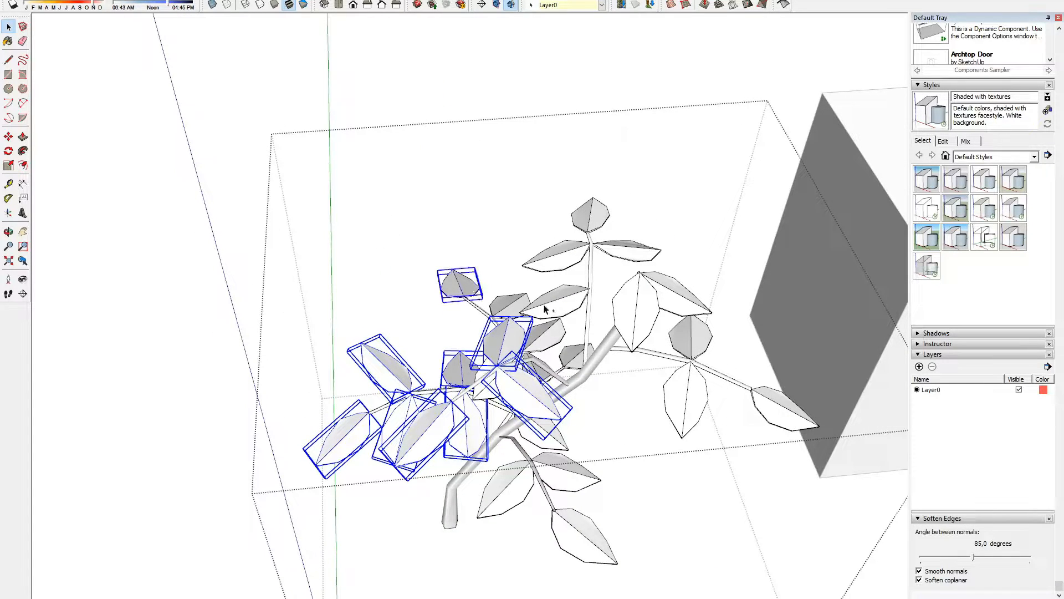
shift+click(524, 306)
shift+click(592, 216)
shift+click(625, 248)
shift+click(628, 316)
shift+click(676, 300)
shift+click(683, 396)
shift+click(785, 408)
shift+click(690, 335)
ctrl+click(561, 476)
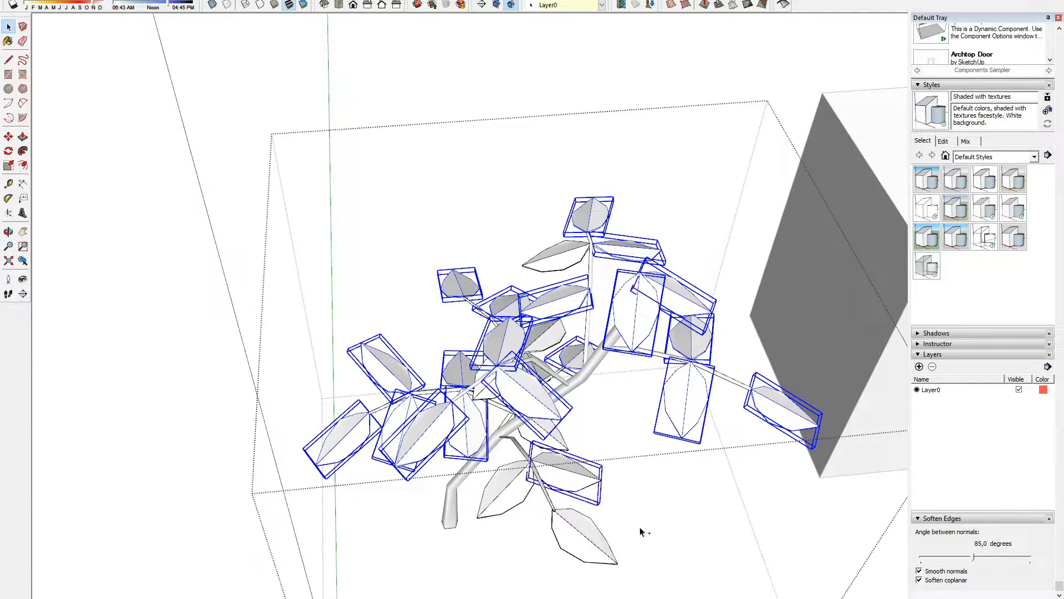
middle_drag(633, 529, 434, 427)
ctrl+click(435, 421)
ctrl+click(390, 301)
ctrl+click(302, 407)
scroll(338, 482, down, 5)
middle_drag(350, 470, 604, 300)
middle_drag(799, 415, 360, 266)
ctrl+click(304, 232)
ctrl+click(309, 292)
drag(984, 562, 964, 561)
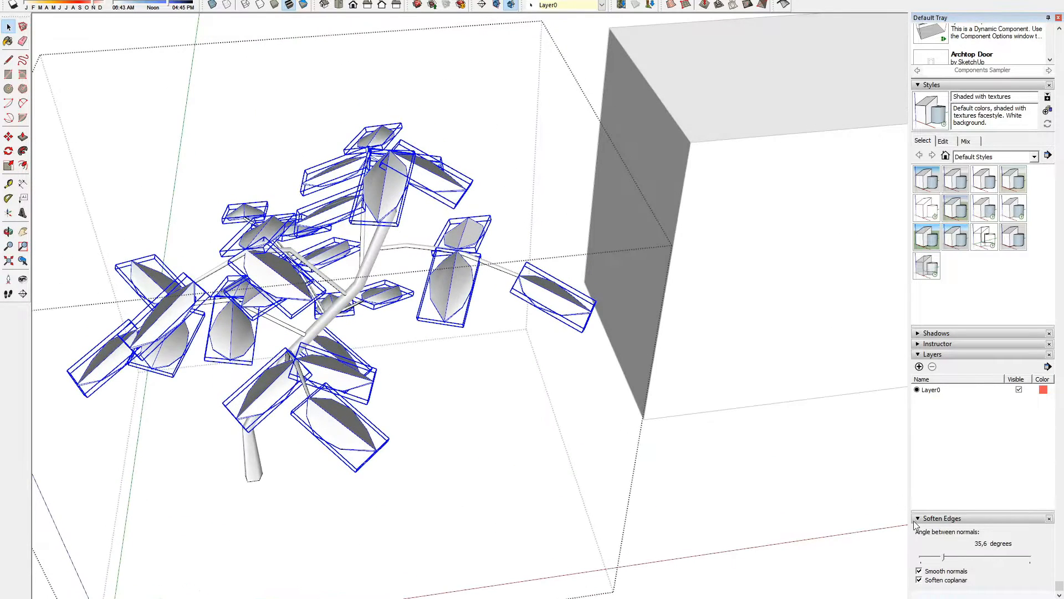
Step: Set the leaves' softening angle to 50.3 degrees, keeping smooth normals and coplanar softening on, and leave the tree group
mouse_move(956, 562)
mouse_down()
mouse_move(1003, 563)
mouse_move(983, 559)
mouse_up()
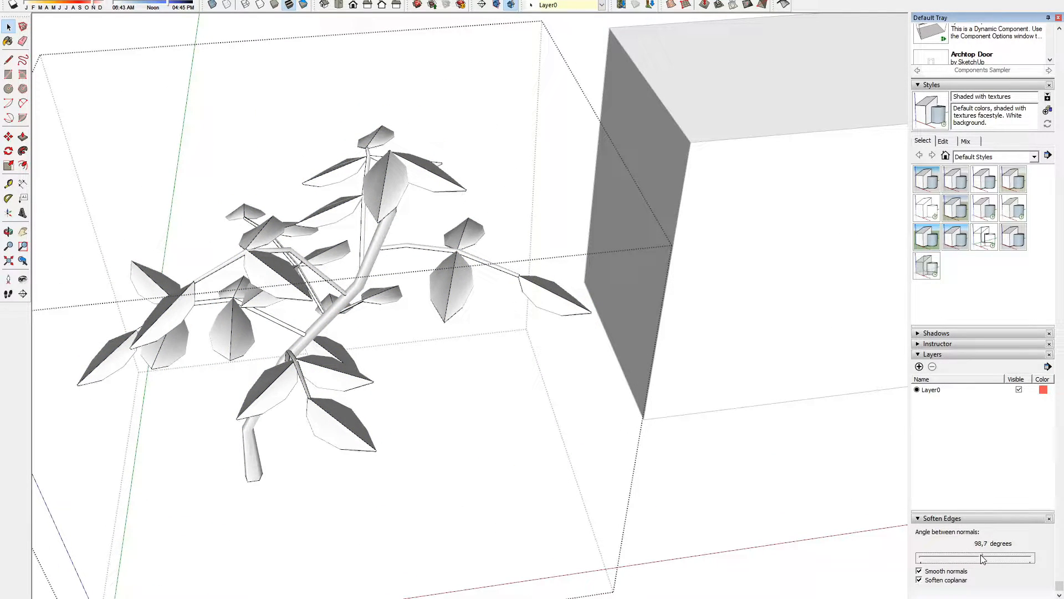
click(919, 571)
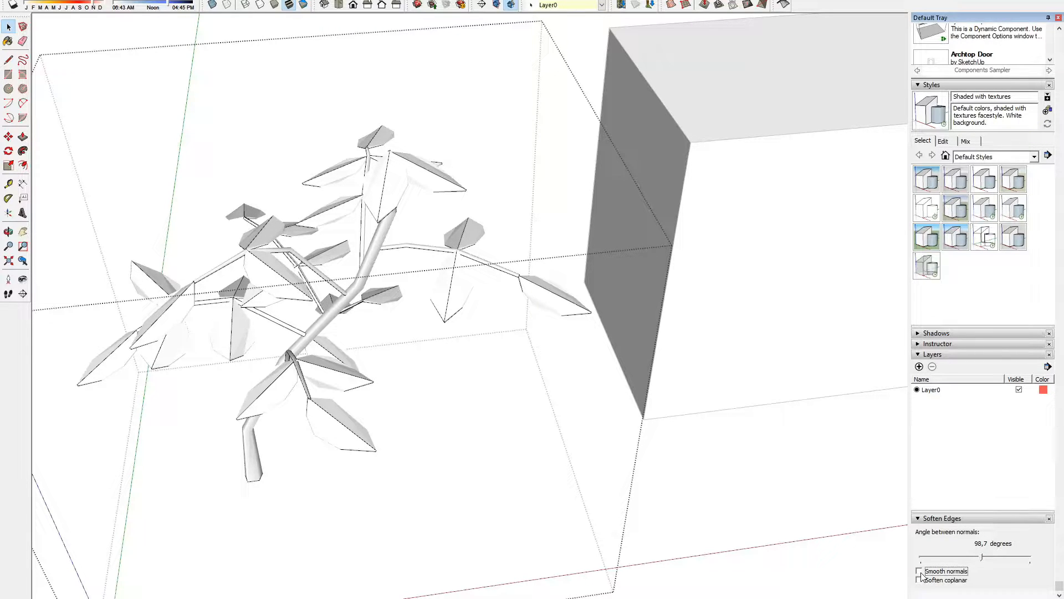
click(919, 571)
drag(976, 563, 952, 564)
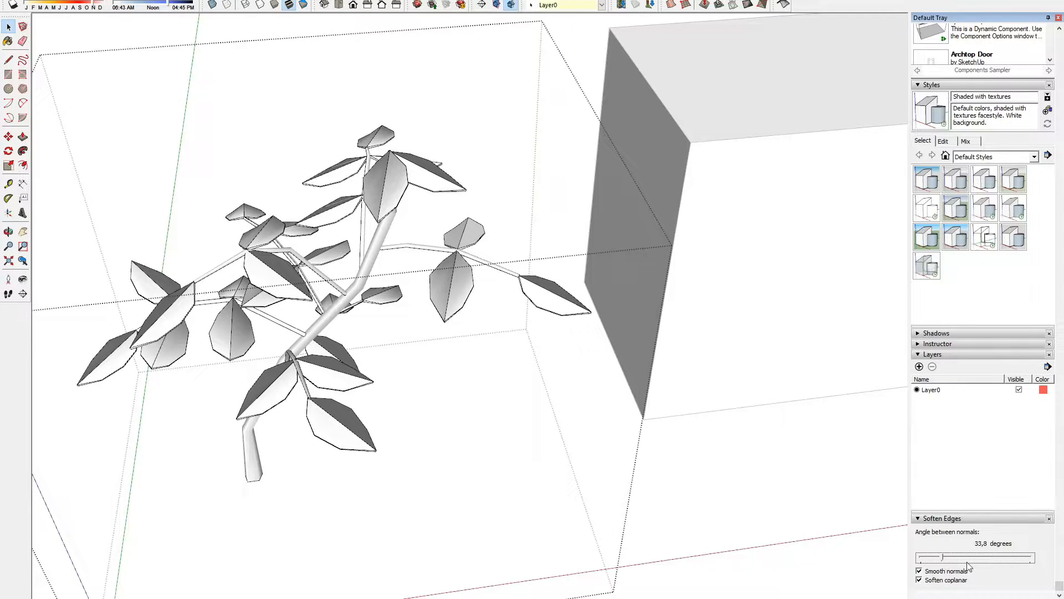
middle_drag(482, 244, 470, 392)
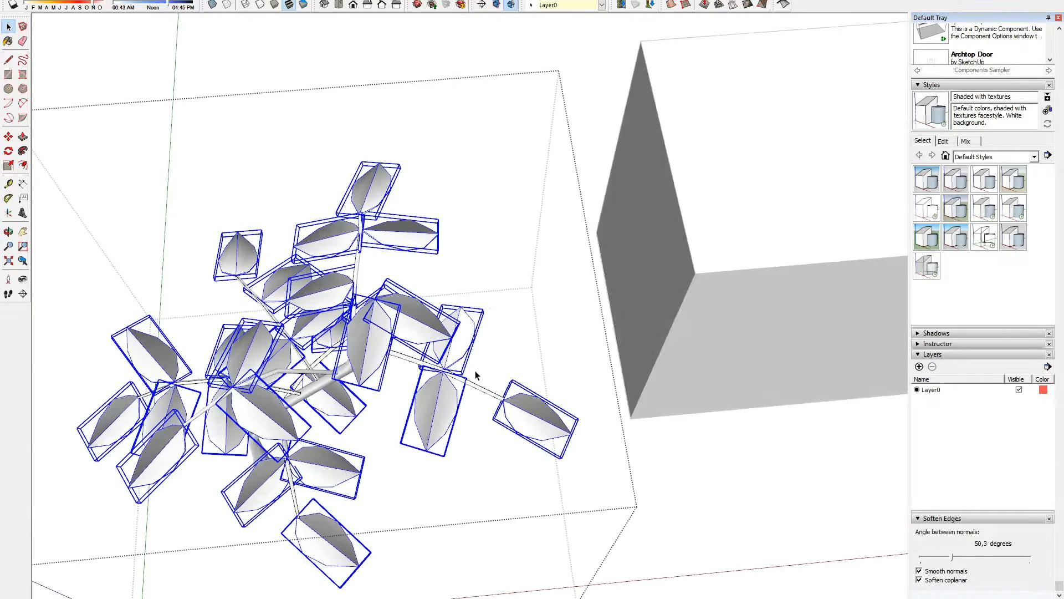
scroll(470, 392, down, 2)
click(237, 218)
scroll(238, 218, down, 2)
click(233, 366)
Step: Draw a tall vertical line on the block's front face with a horizontal top edge and a short downward return
middle_drag(388, 365, 503, 383)
scroll(416, 304, up, 3)
scroll(377, 320, down, 2)
scroll(349, 313, down, 2)
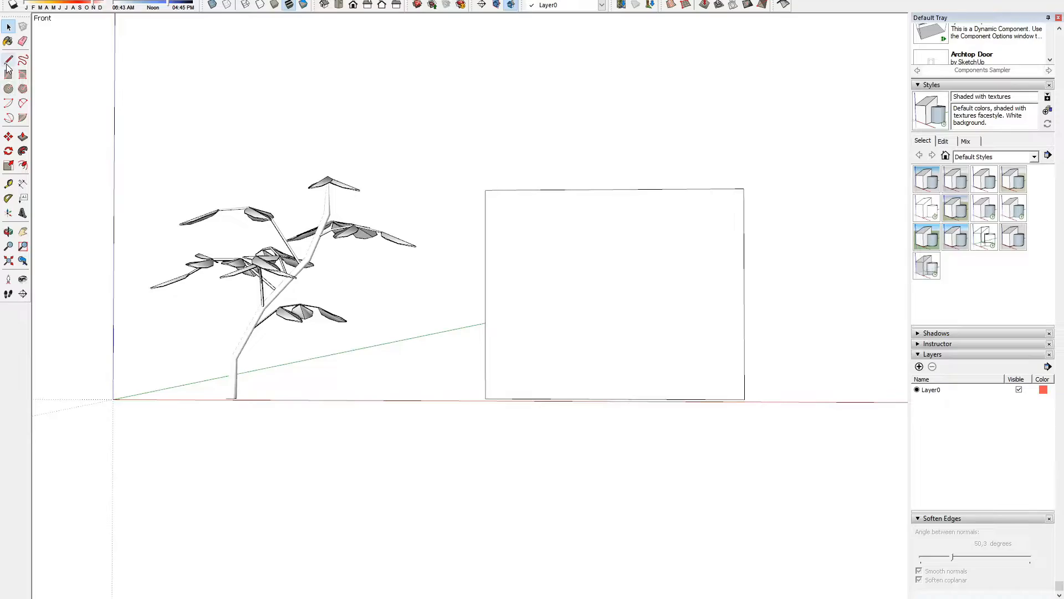
click(8, 60)
scroll(665, 313, up, 3)
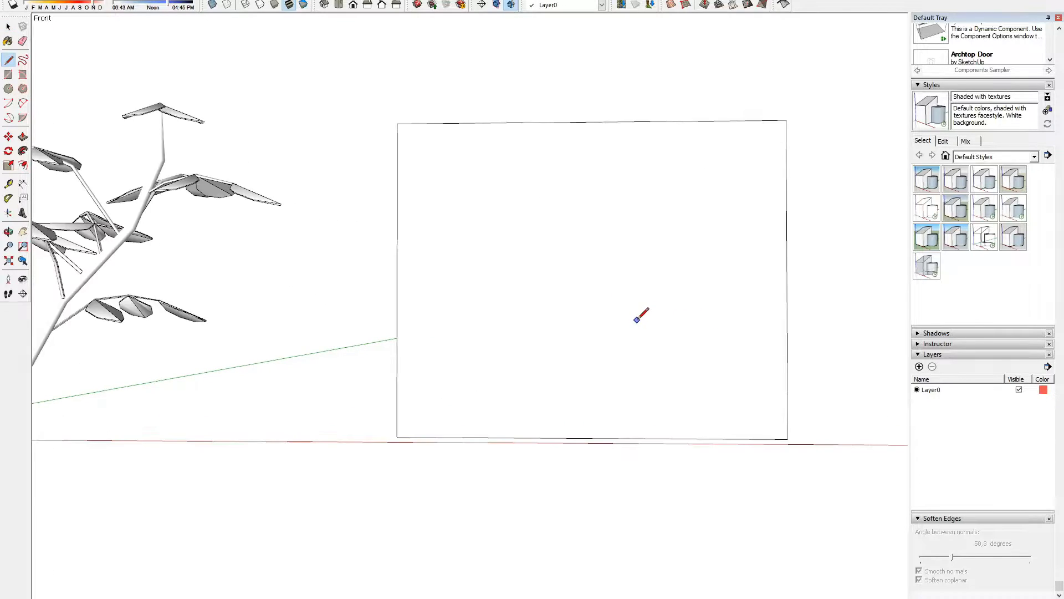
click(557, 450)
scroll(601, 390, down, 2)
scroll(579, 356, up, 4)
key(Escape)
click(676, 302)
scroll(588, 271, down, 3)
scroll(643, 311, up, 4)
click(631, 297)
scroll(557, 256, down, 4)
key(Escape)
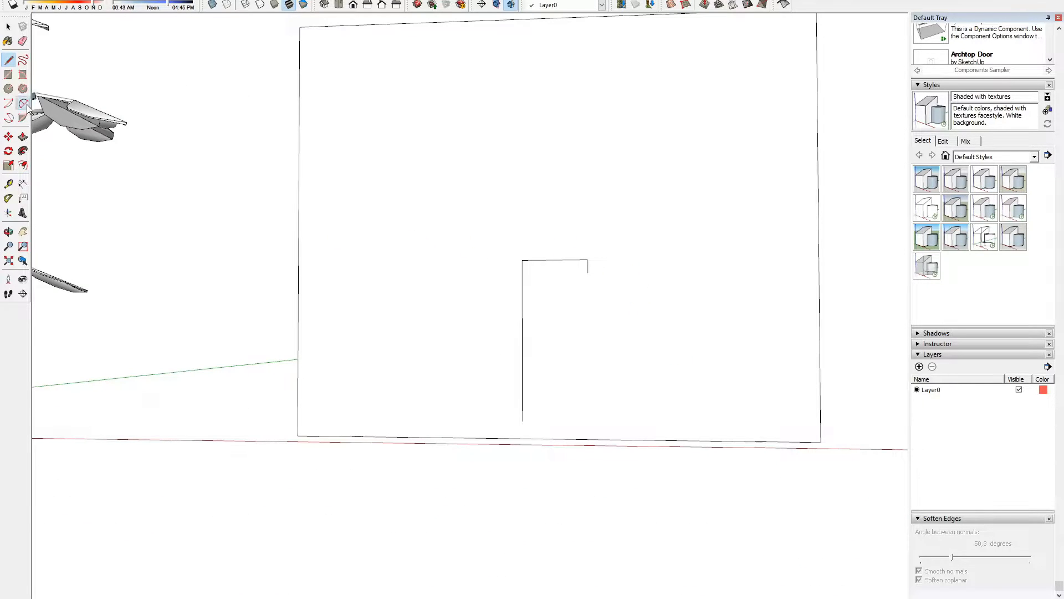
Step: Draw a large outward-bulging arc below the short return and a small reverse arc curving in toward the profile's base
click(588, 394)
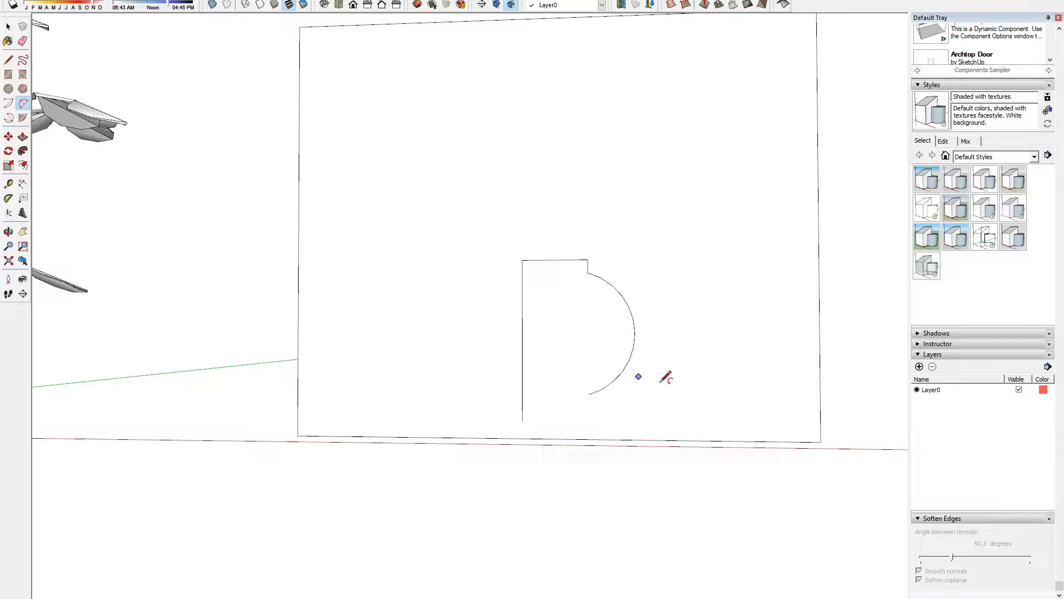
scroll(587, 397, up, 3)
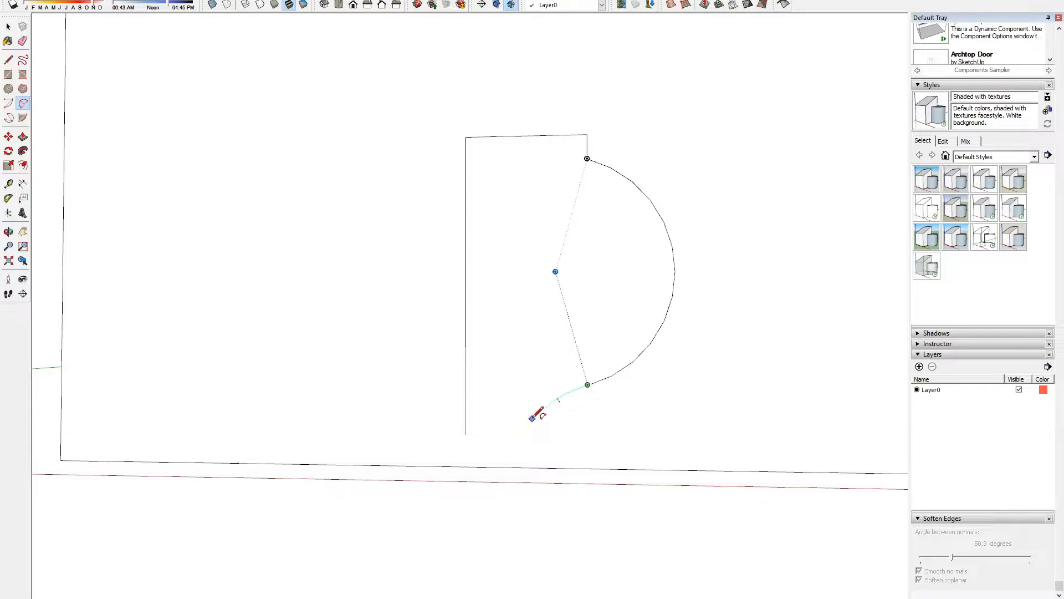
click(532, 413)
click(579, 383)
Step: Close the profile's bottom with a horizontal line and erase the vertical line's overhang below it
scroll(602, 360, down, 2)
scroll(577, 392, up, 2)
scroll(576, 402, down, 1)
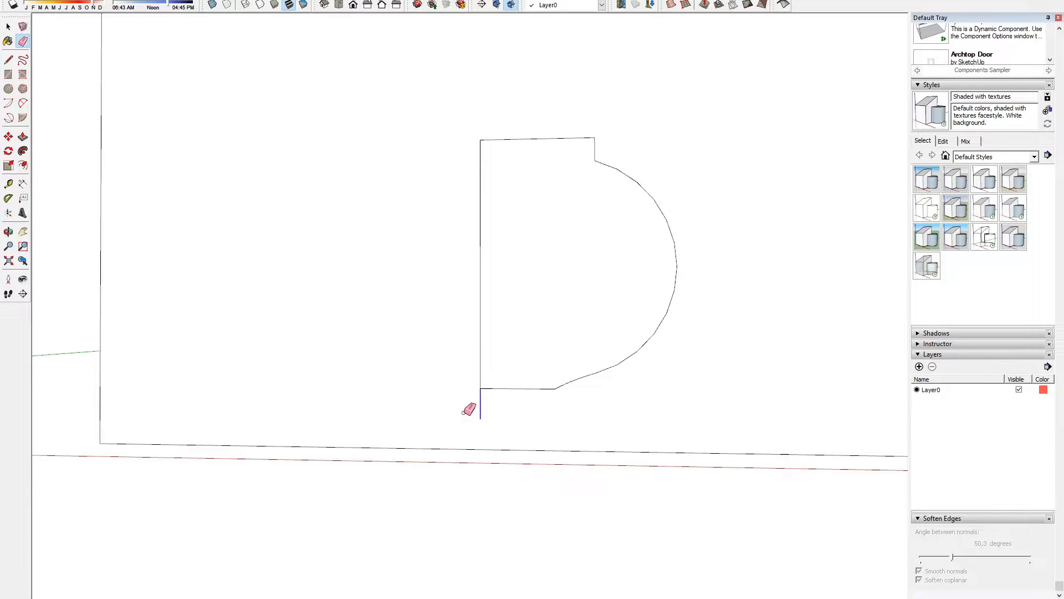
scroll(568, 394, up, 2)
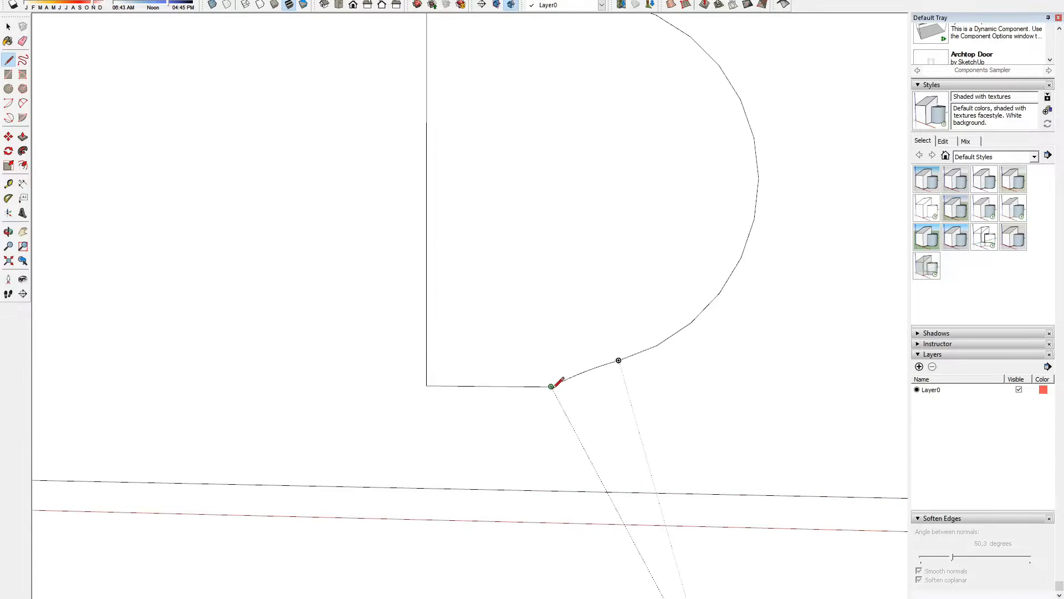
Step: Add a short vertical foot under the profile, close it along a new bottom line, and erase the construction leftovers
click(551, 420)
scroll(551, 419, down, 1)
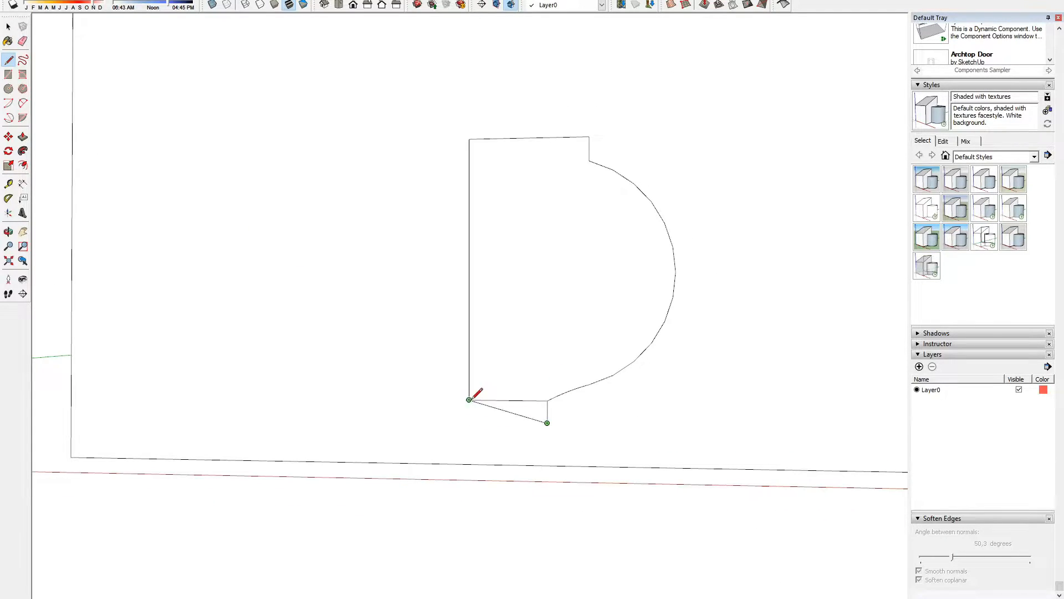
scroll(499, 407, down, 3)
key(e)
scroll(568, 380, up, 1)
scroll(537, 296, down, 1)
scroll(536, 296, up, 3)
scroll(579, 313, down, 2)
Step: Copy the closed pot profile off the block's face to the open ground in front of it
middle_drag(593, 343, 629, 454)
scroll(560, 396, down, 1)
scroll(557, 396, up, 4)
scroll(571, 405, down, 4)
key(space)
double_click(568, 382)
scroll(559, 397, down, 3)
click(560, 387)
click(577, 450)
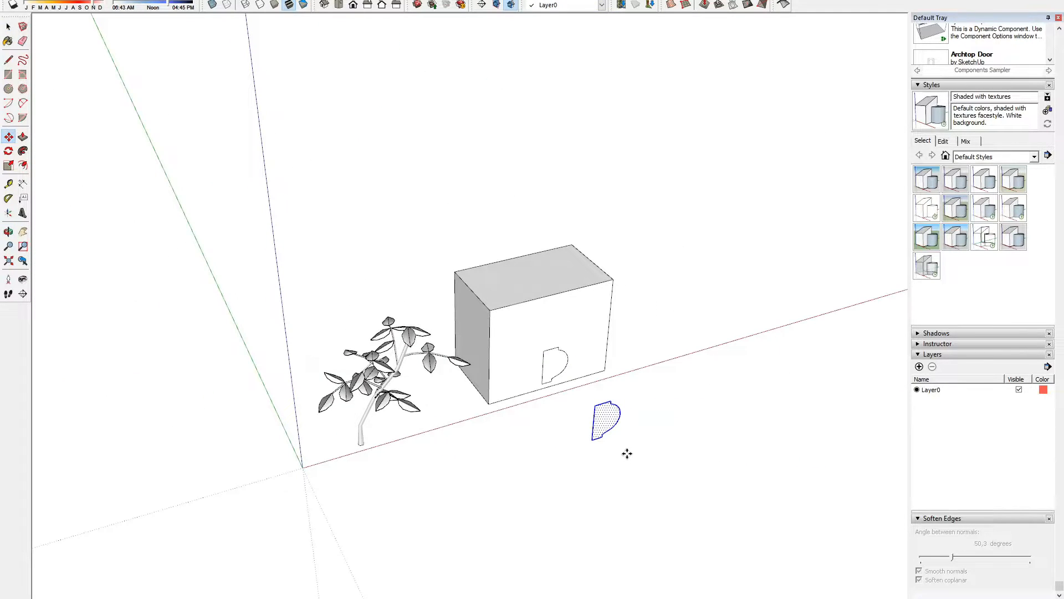
Step: Draw a horizontal circle centred on the copied profile's lower inner corner, wider than the profile
click(592, 439)
click(634, 441)
scroll(571, 488, up, 3)
key(space)
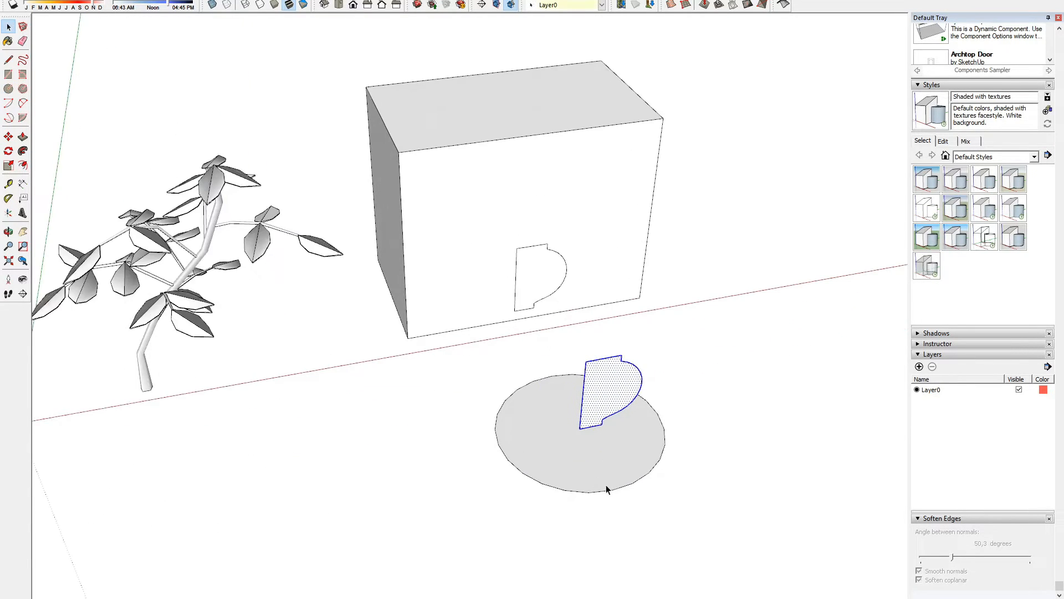
Step: Revolve the copied profile around the circle with Follow Me to form a round pot, and erase the leftover path circle
click(607, 493)
key(f)
click(612, 389)
mouse_move(699, 453)
middle_down()
mouse_move(505, 333)
mouse_move(573, 275)
mouse_move(602, 445)
middle_up()
triple_click(570, 470)
click(578, 478)
key(e)
click(516, 455)
Step: Close the open underside of the pot's foot by tracing one of its edge segments
mouse_move(516, 455)
middle_down()
mouse_move(425, 240)
mouse_move(478, 285)
mouse_move(532, 259)
middle_up()
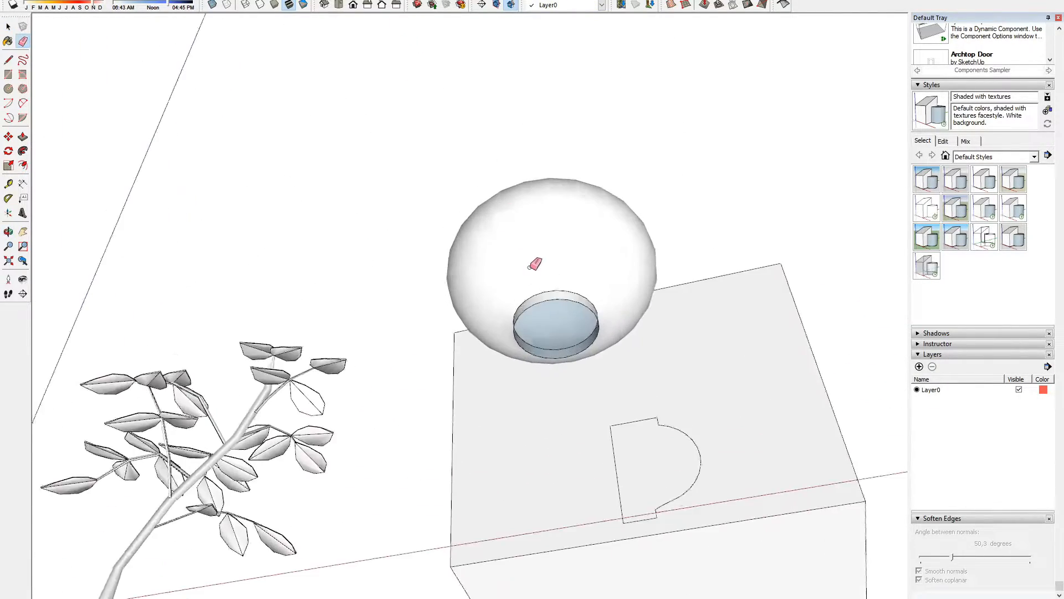
scroll(532, 259, up, 1)
key(l)
scroll(592, 325, up, 2)
click(553, 299)
click(574, 302)
scroll(571, 334, down, 2)
Step: Offset the pot's circular top face slightly inward to form a narrow rim
middle_drag(573, 302, 569, 472)
scroll(570, 335, down, 2)
scroll(570, 378, up, 2)
key(space)
click(570, 378)
scroll(569, 378, up, 2)
key(f)
click(494, 375)
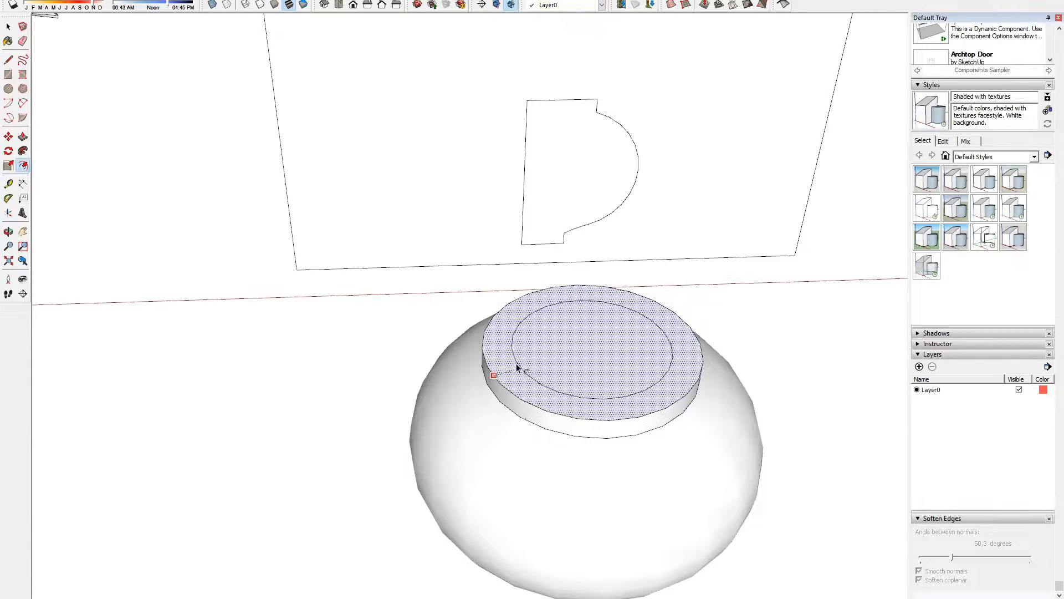
click(501, 366)
key(space)
Step: Push the inner circular face of the pot's top down to form a shallow recess
click(573, 359)
scroll(579, 377, up, 1)
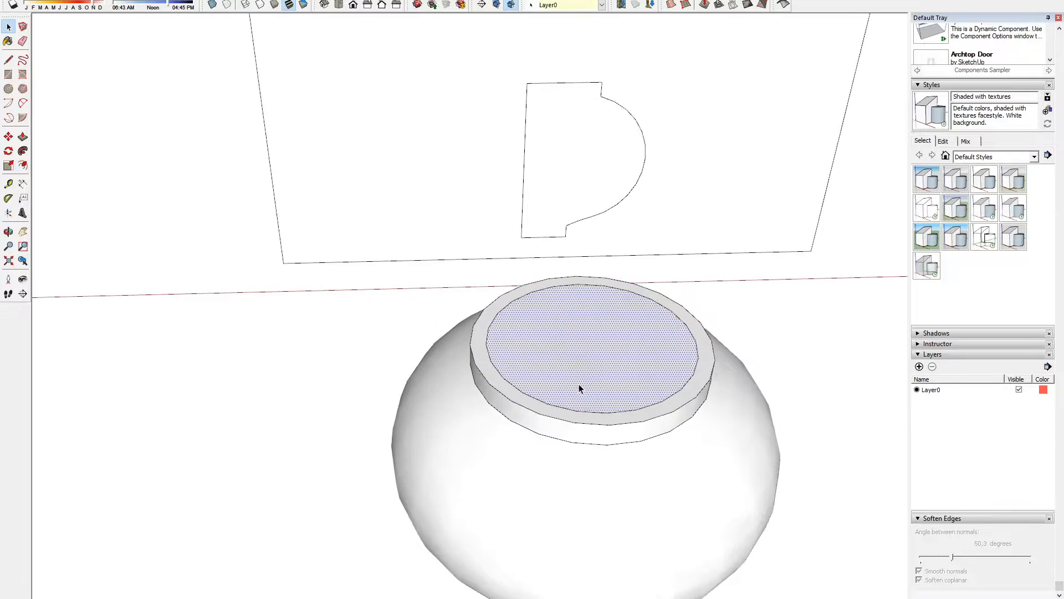
key(p)
click(589, 363)
middle_drag(608, 392, 454, 387)
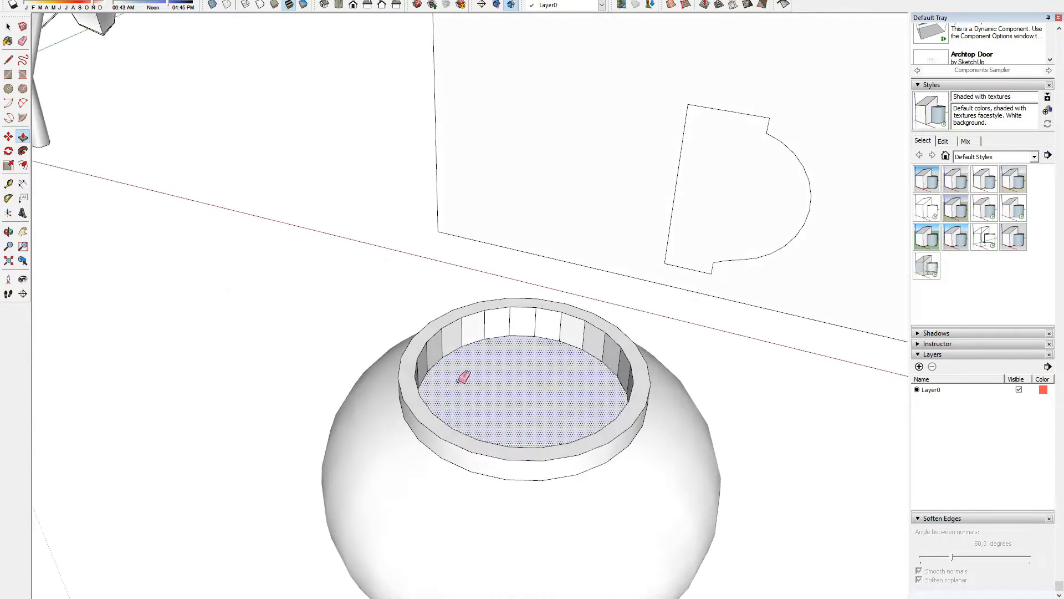
Step: Soften the vertical facet edges all around the recess's inner wall
key(e)
ctrl+drag(455, 337, 657, 337)
mouse_move(656, 337)
middle_down()
mouse_move(551, 349)
mouse_move(394, 325)
mouse_move(518, 152)
middle_up()
ctrl+drag(518, 152, 665, 145)
middle_drag(665, 145, 712, 442)
Step: Draw a large triangle on the recess floor with its three corners on the circular edge
scroll(422, 294, up, 4)
key(space)
click(456, 340)
key(l)
click(347, 282)
click(725, 428)
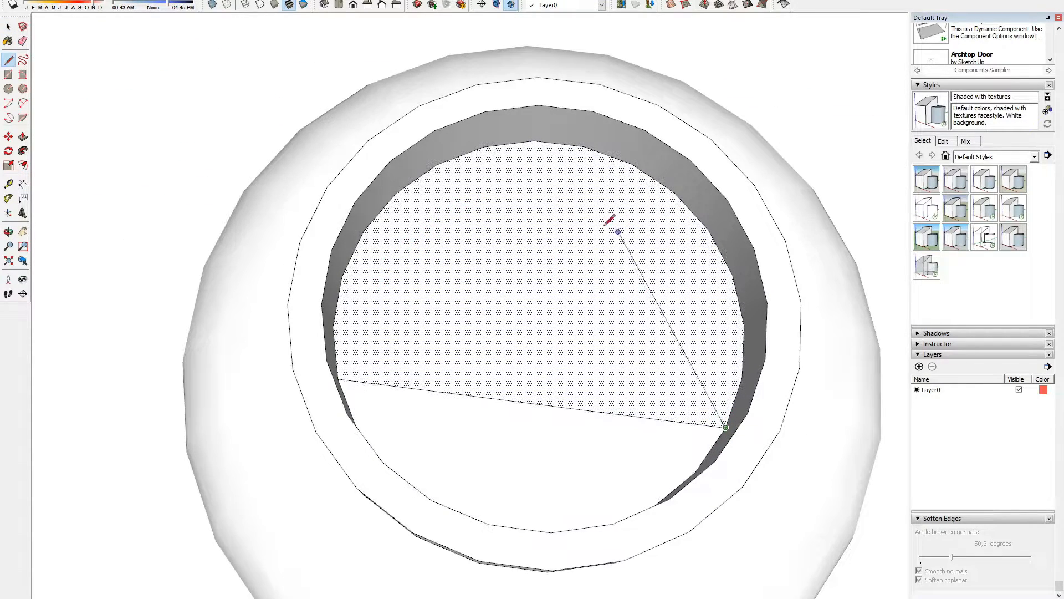
click(533, 140)
click(338, 379)
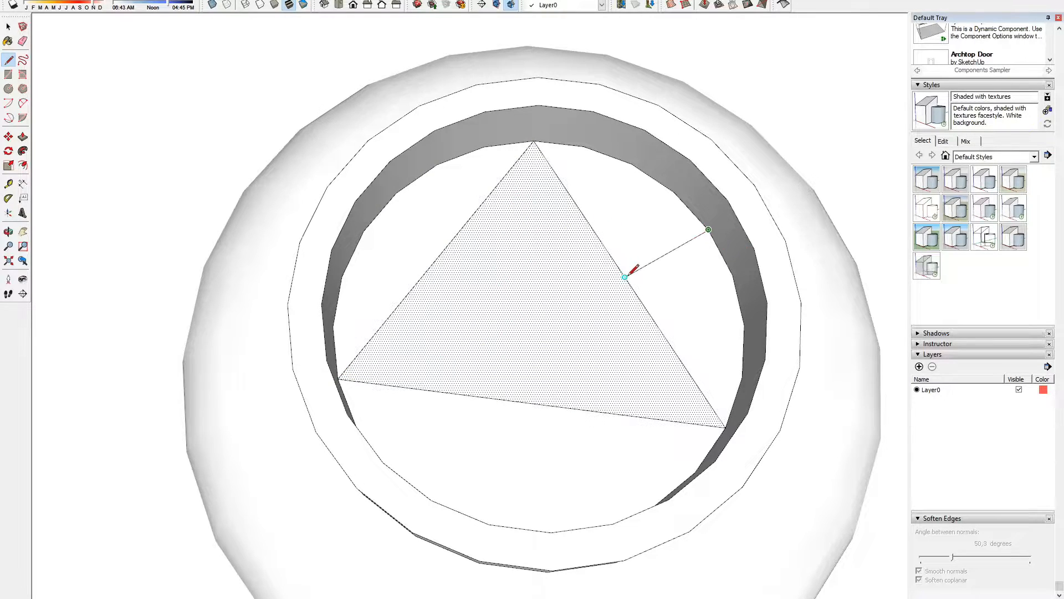
Step: Subdivide the recess floor with lines joining points on the triangle's sides to each other and to the circular edge
click(530, 403)
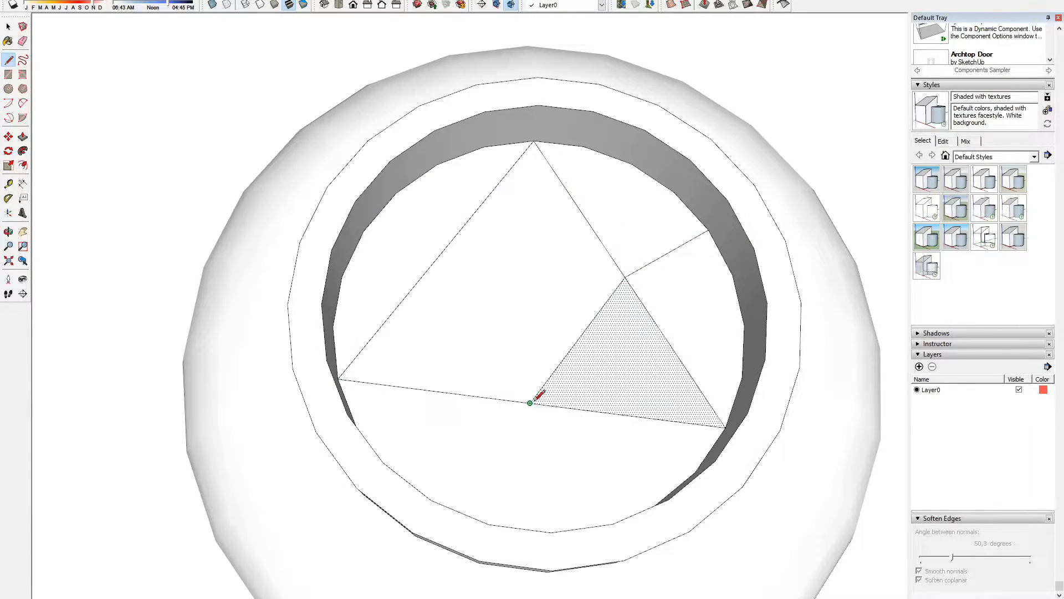
click(624, 277)
middle_drag(545, 342, 175, 260)
click(491, 395)
scroll(216, 287, up, 1)
click(218, 244)
Step: Raise one triangle-side vertex of the recess floor along a short vertical guide line, and erase the guide
middle_drag(238, 384, 368, 246)
scroll(368, 245, up, 1)
click(406, 236)
middle_drag(418, 222, 390, 261)
key(m)
click(405, 219)
middle_drag(398, 216, 793, 283)
key(e)
scroll(383, 211, down, 5)
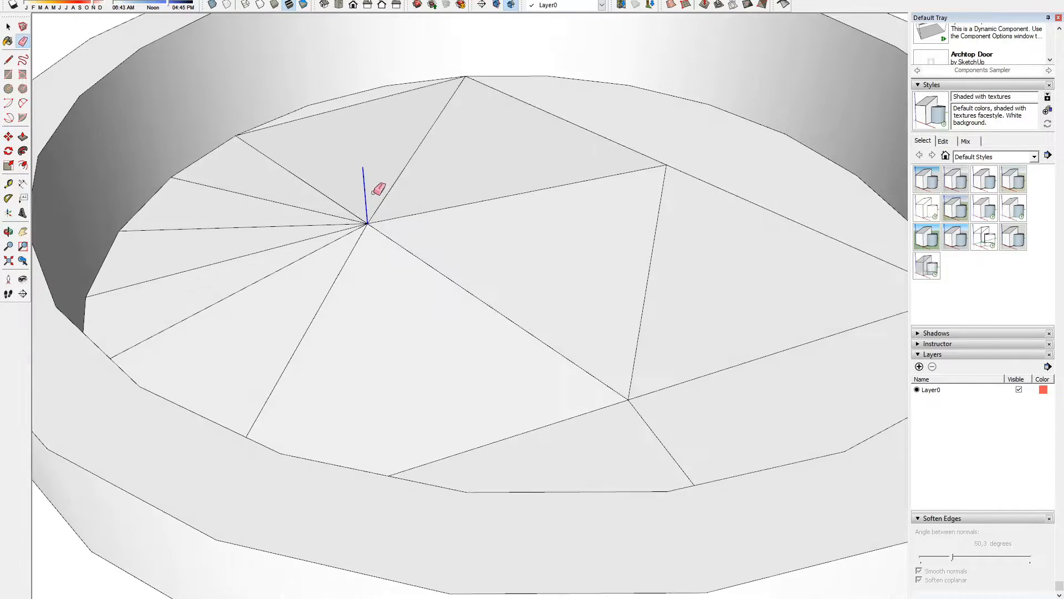
Step: Draw a short vertical guide line at another interior vertex of the recess floor and move that vertex up along it
scroll(632, 200, up, 4)
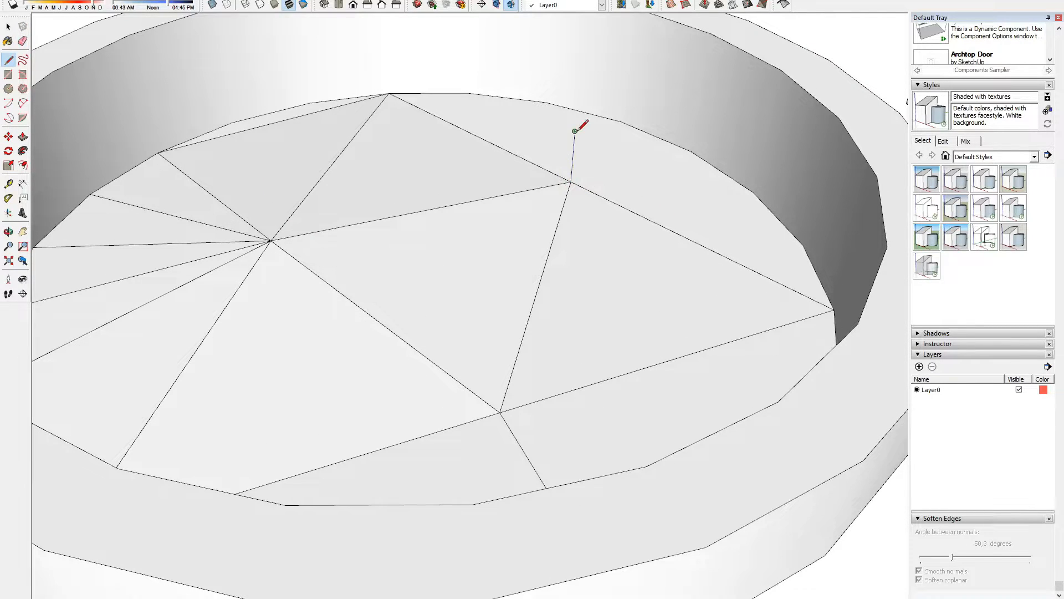
scroll(575, 191, down, 4)
scroll(574, 188, up, 4)
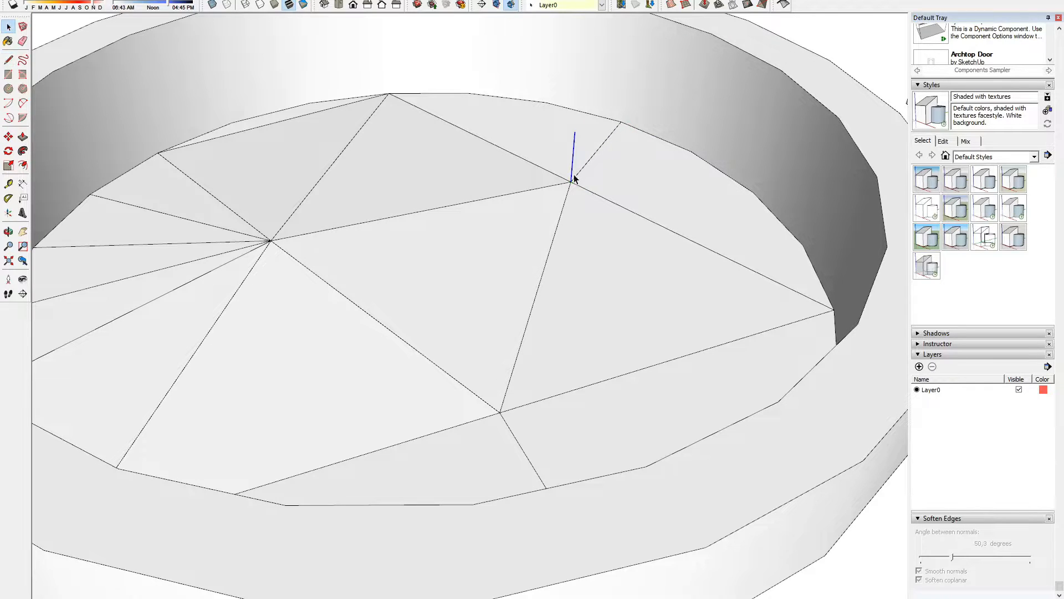
key(m)
click(572, 183)
click(574, 161)
middle_drag(574, 195, 669, 188)
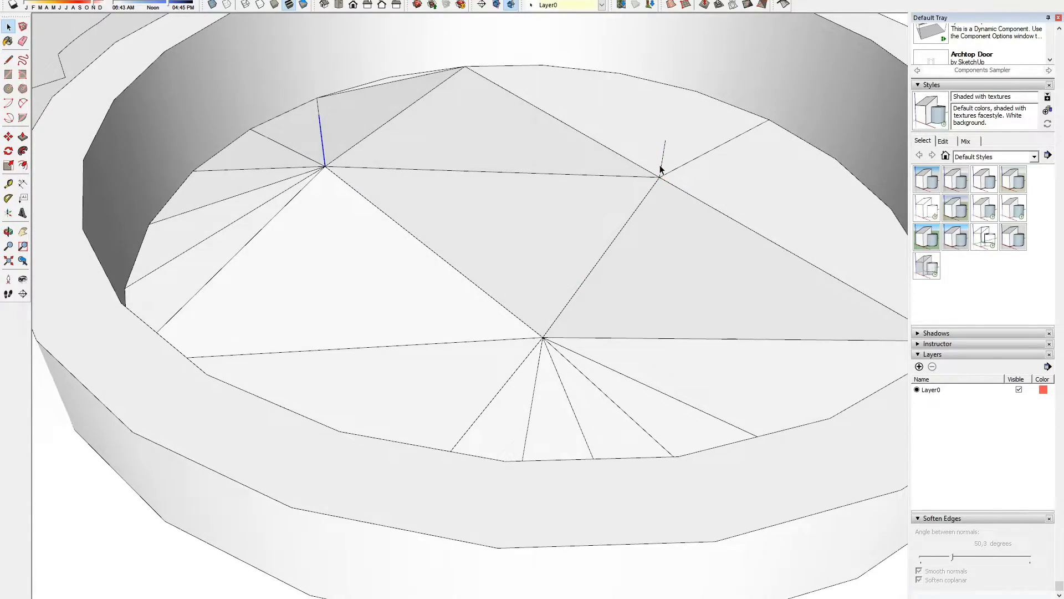
Step: Raise the remaining triangle-side vertex of the recess floor along its short vertical guide line and erase the leftover guides
triple_click(661, 169)
click(664, 171)
click(662, 166)
click(665, 154)
scroll(667, 154, down, 2)
middle_drag(667, 155, 700, 185)
key(e)
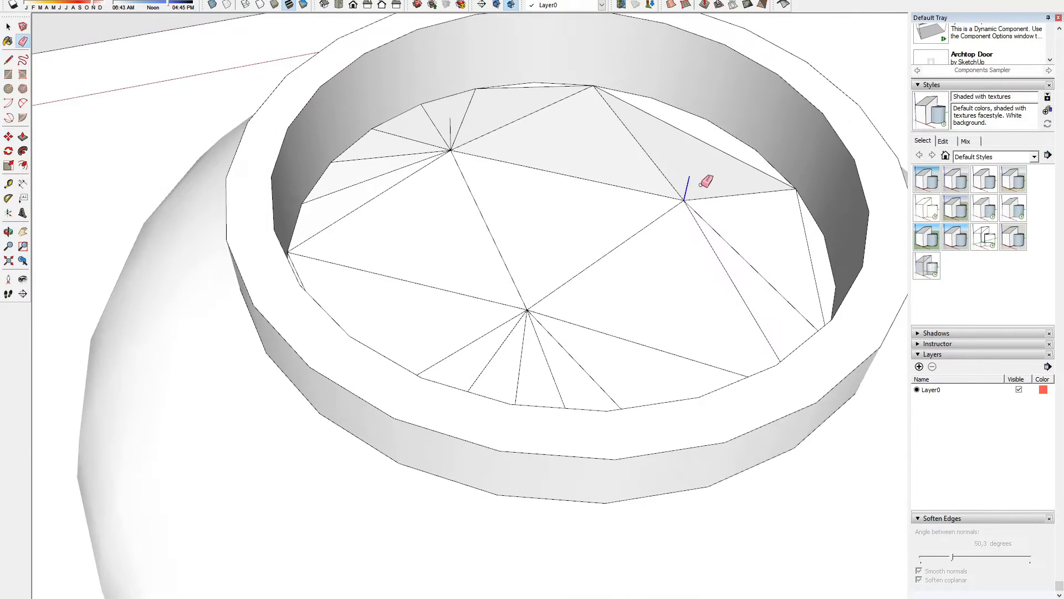
middle_drag(552, 258, 529, 391)
scroll(529, 382, down, 3)
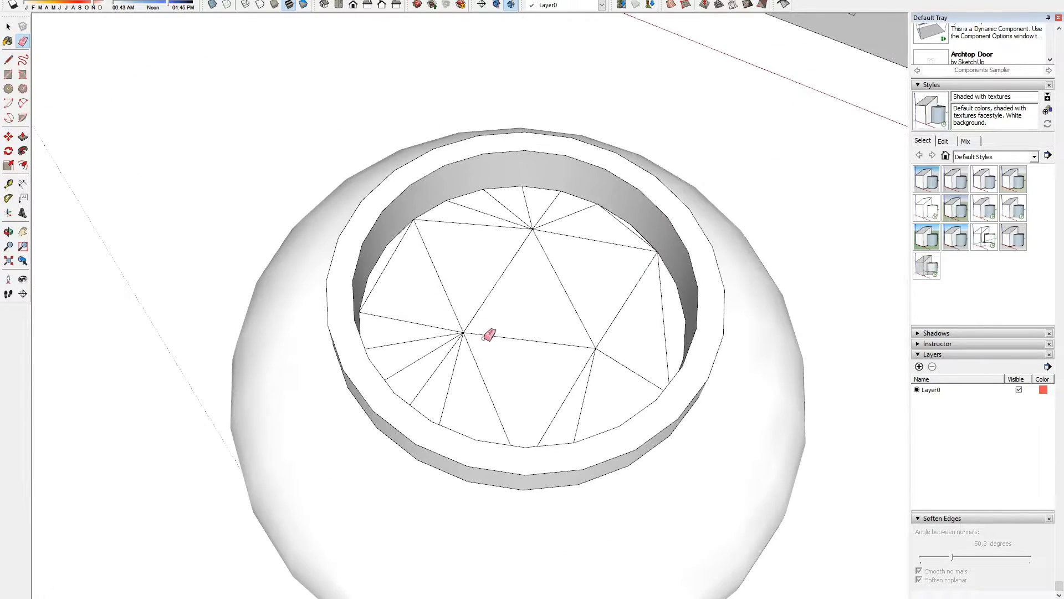
Step: Soften the inner triangle edges and the fan edges across the uneven recess floor with the Eraser
mouse_move(478, 329)
ctrl+mouse_down()
mouse_move(448, 349)
mouse_move(475, 356)
mouse_move(478, 334)
mouse_move(597, 356)
ctrl+mouse_up()
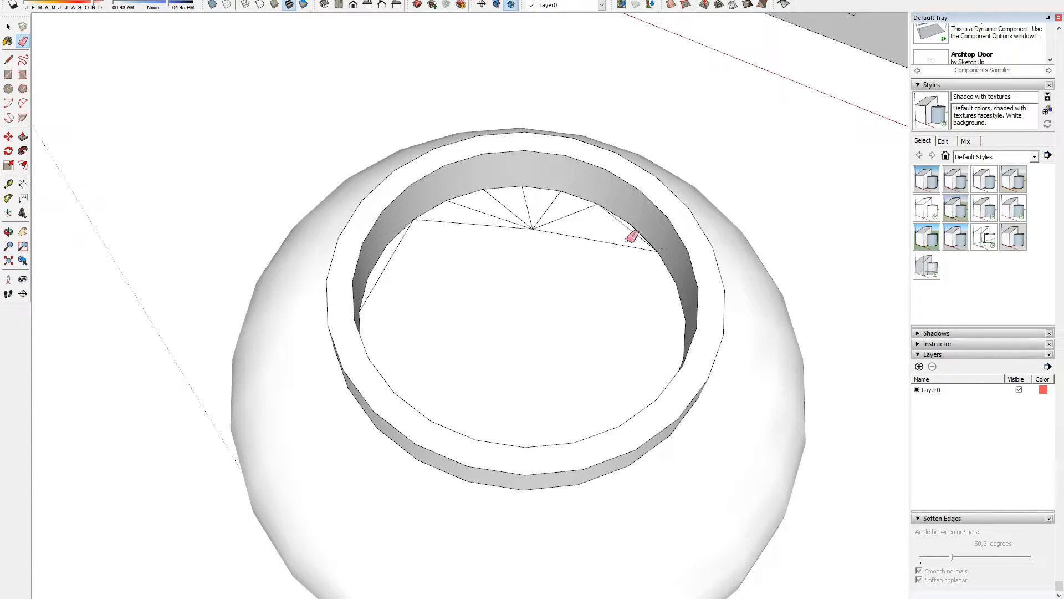
mouse_move(628, 228)
ctrl+mouse_down()
mouse_move(510, 218)
mouse_move(405, 246)
mouse_move(377, 276)
ctrl+mouse_up()
middle_drag(377, 276, 292, 193)
Step: Select the entire pot including its soil surface and make it a group
key(space)
scroll(494, 304, down, 2)
click(494, 305)
scroll(494, 305, down, 3)
mouse_move(494, 304)
middle_down()
mouse_move(681, 428)
mouse_move(714, 277)
mouse_move(458, 282)
middle_up()
scroll(458, 283, down, 2)
right_click(553, 374)
click(617, 472)
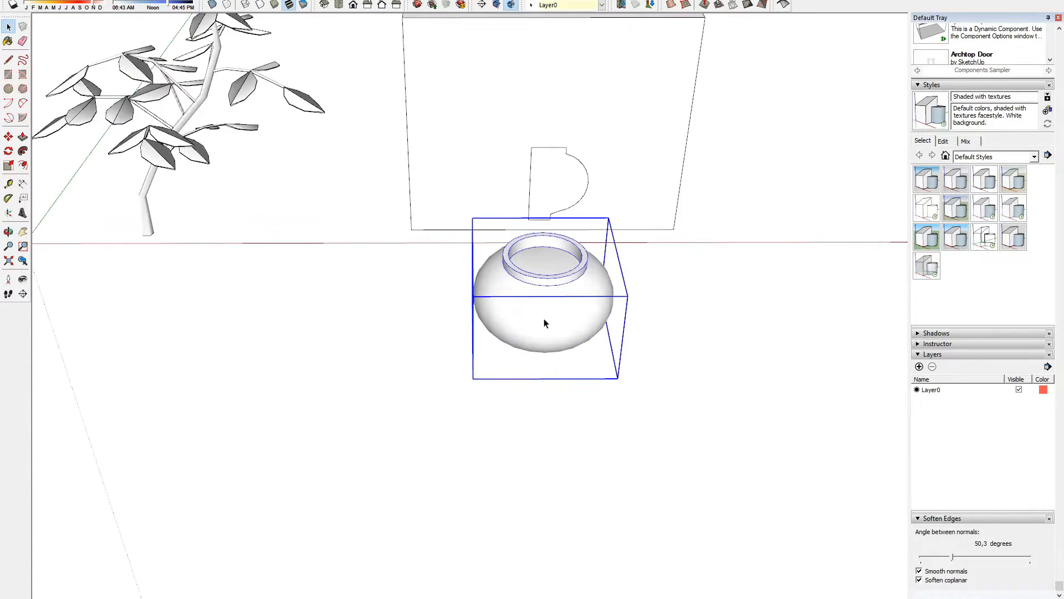
Step: Delete the leftover upright sheet with the pot profile behind the pot
scroll(535, 327, down, 3)
click(553, 166)
key(Delete)
Step: Move the tree by the base of its trunk onto the soil surface inside the pot
drag(205, 98, 448, 270)
key(m)
click(302, 271)
scroll(310, 274, up, 3)
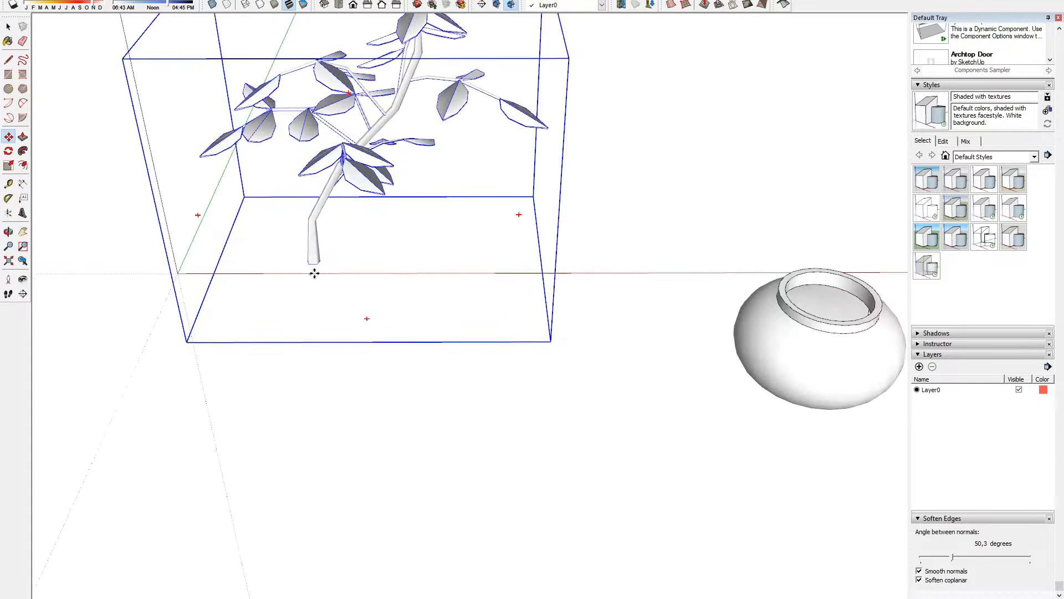
scroll(537, 309, up, 6)
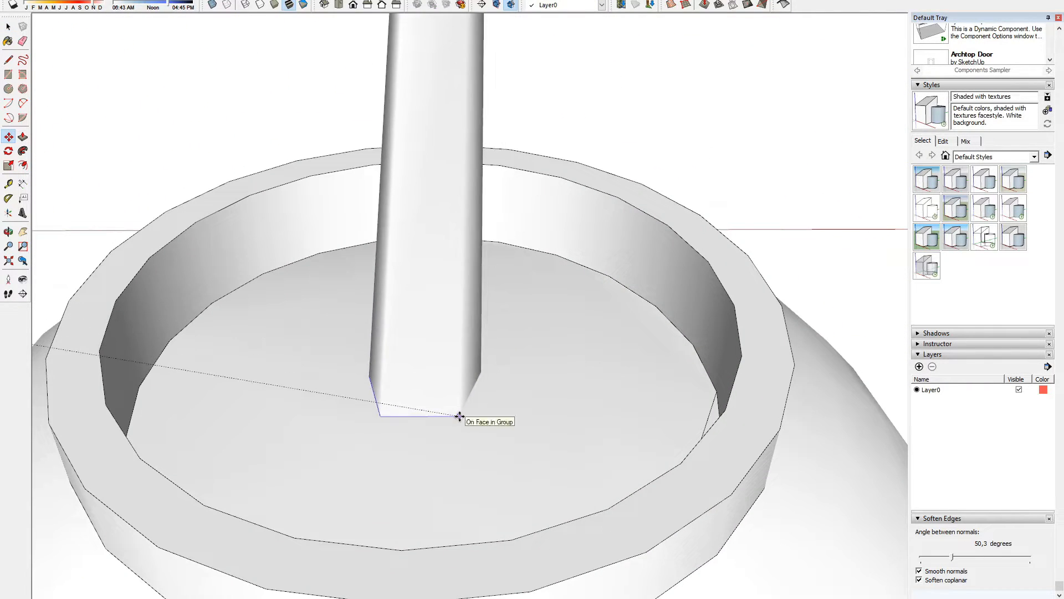
click(461, 418)
scroll(444, 226, down, 5)
click(465, 185)
scroll(559, 286, down, 8)
key(space)
click(416, 356)
Step: Adjust the tree's position so the base of its trunk is seated in the pot's soil
middle_drag(532, 244, 563, 310)
scroll(510, 303, up, 3)
scroll(484, 295, up, 4)
key(space)
click(483, 296)
scroll(480, 310, up, 4)
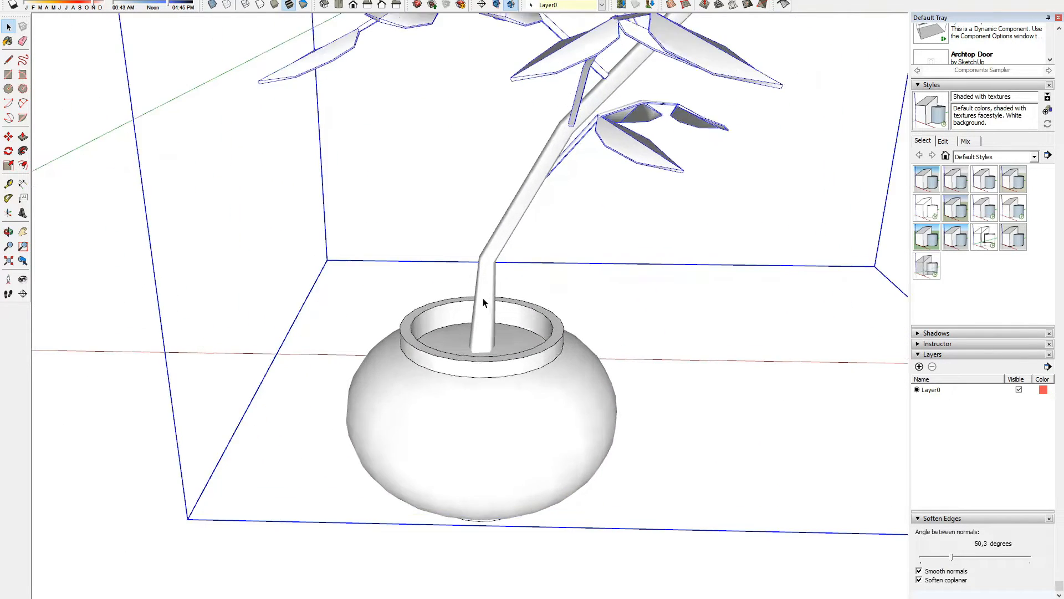
key(m)
click(471, 338)
click(473, 380)
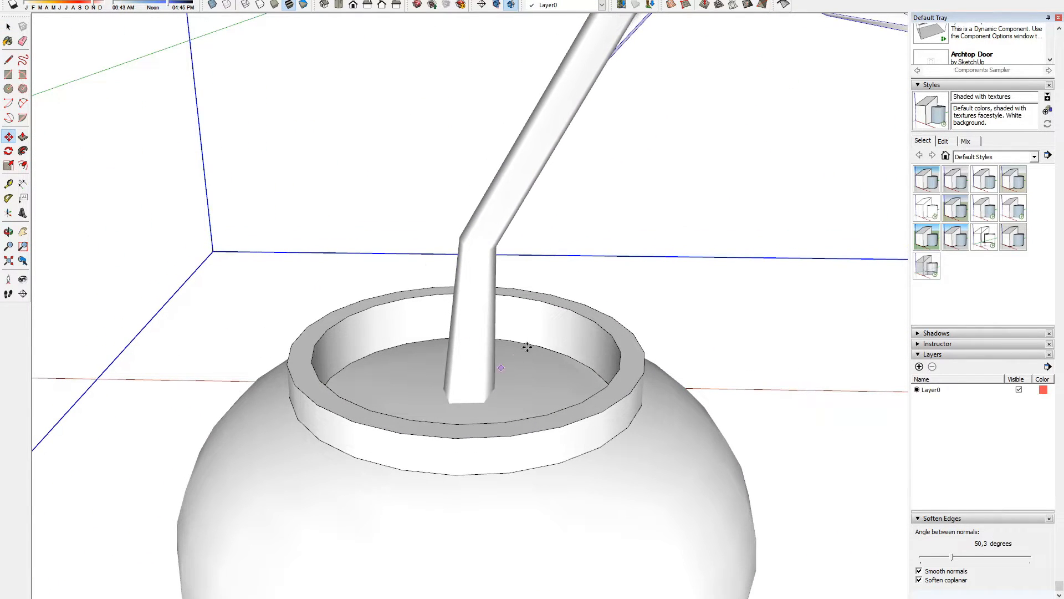
scroll(522, 346, down, 10)
key(space)
click(592, 477)
middle_drag(592, 478, 599, 397)
Step: Paint the soil surface inside the pot with the 0035_Tan colour from Colors-Named
scroll(458, 203, up, 5)
scroll(482, 285, up, 2)
scroll(1003, 193, up, 8)
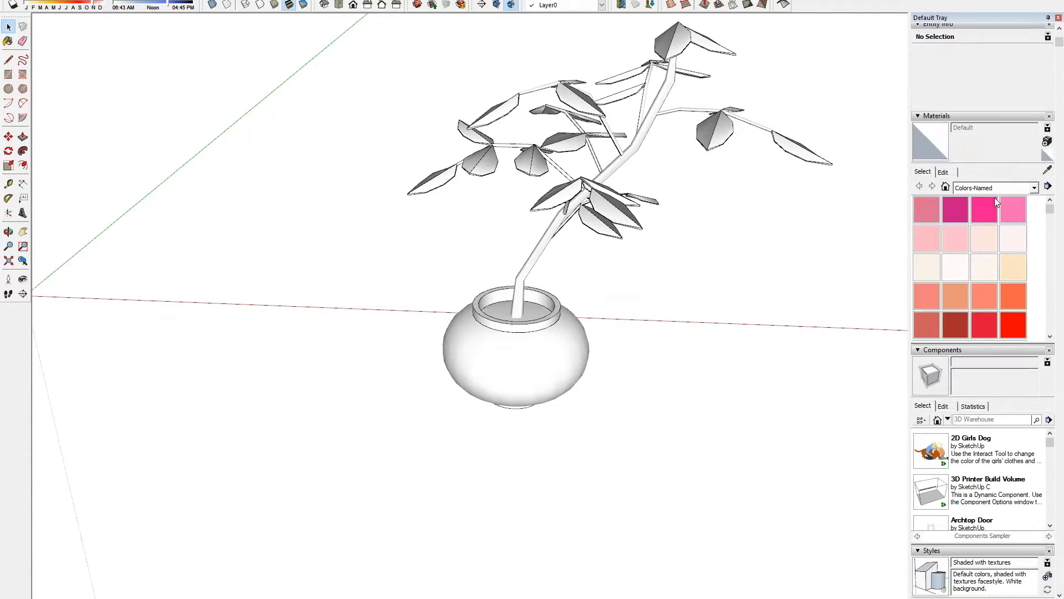
scroll(989, 281, down, 2)
scroll(999, 283, down, 2)
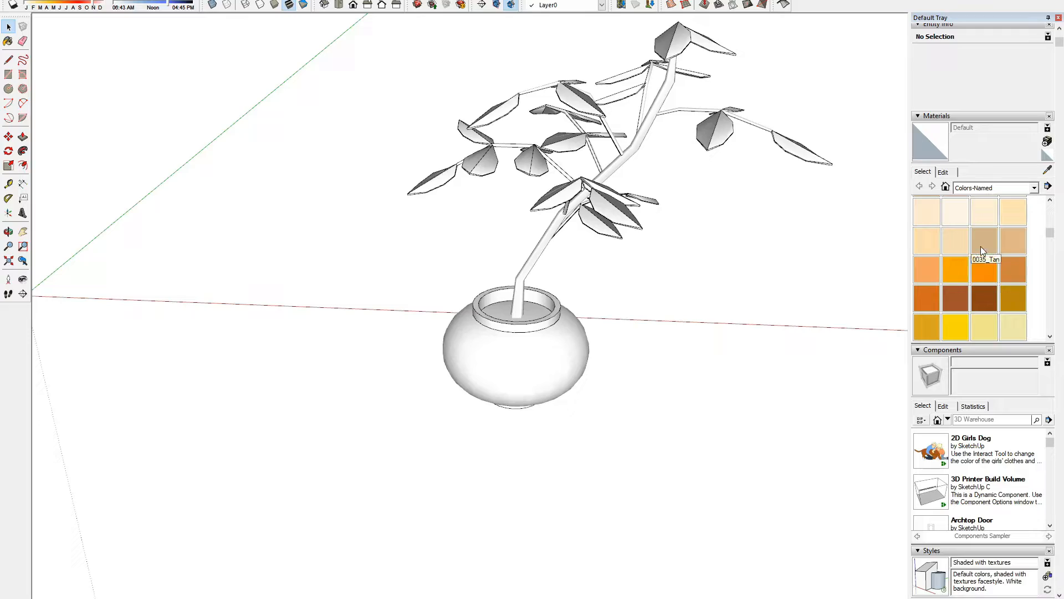
click(980, 247)
scroll(488, 309, up, 5)
click(546, 302)
Step: Paint the unpainted sliver between the soil and the pot's inner wall with 0035_Tan
mouse_move(546, 302)
middle_down()
mouse_move(477, 323)
mouse_move(221, 264)
mouse_move(553, 299)
middle_up()
scroll(542, 336, up, 4)
middle_drag(542, 336, 732, 338)
scroll(618, 351, down, 3)
scroll(803, 246, up, 3)
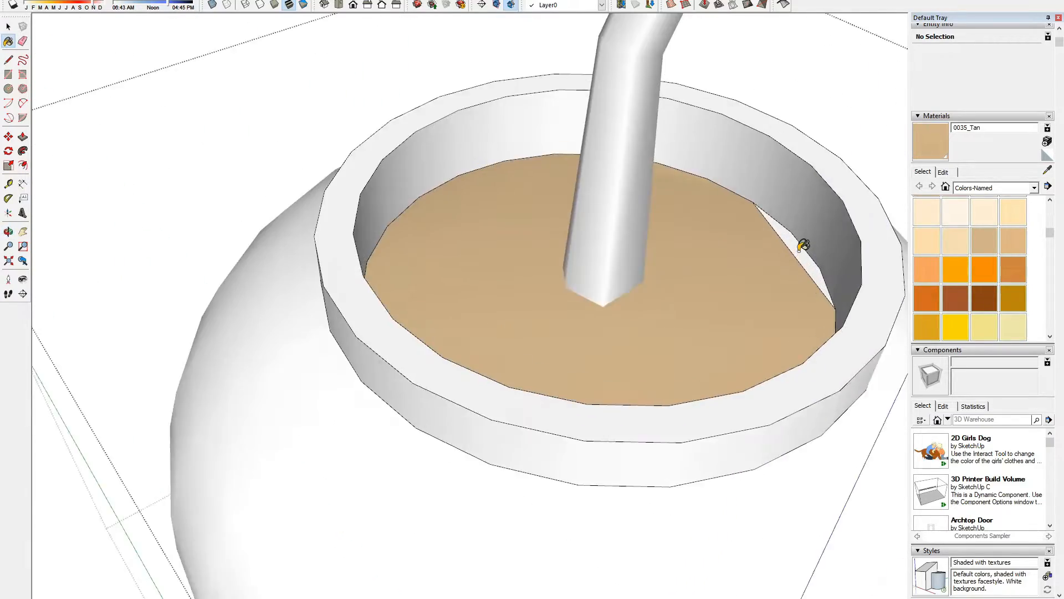
scroll(803, 245, up, 1)
click(809, 260)
key(e)
scroll(615, 269, down, 2)
mouse_move(593, 304)
middle_down()
mouse_move(573, 311)
mouse_move(447, 257)
mouse_move(444, 228)
mouse_move(454, 237)
middle_up()
scroll(447, 257, down, 1)
Step: Move one border edge of the soil vertically along the pot's inner wall
key(space)
scroll(437, 240, up, 5)
click(441, 221)
click(445, 225)
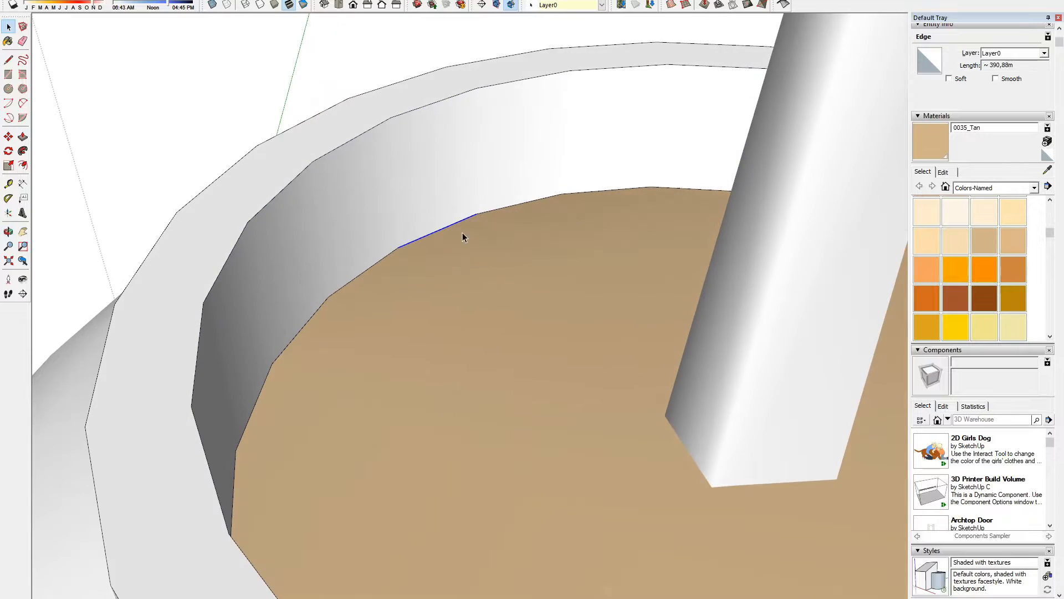
scroll(475, 228, up, 2)
key(m)
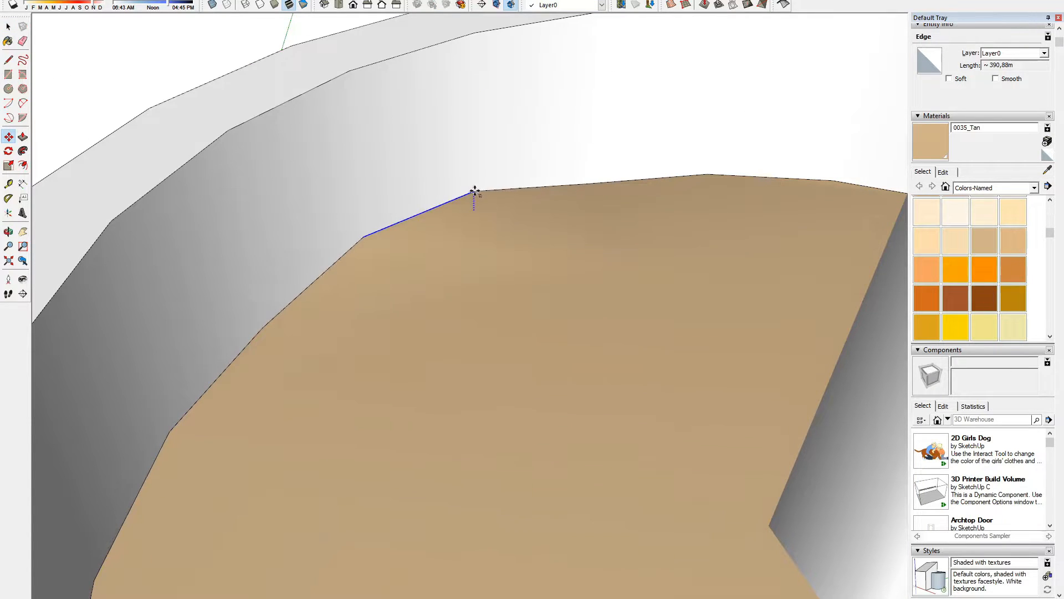
scroll(475, 187, down, 5)
key(space)
Step: Select two adjacent soil border edges on the opposite side and raise them along the blue axis
scroll(660, 268, up, 5)
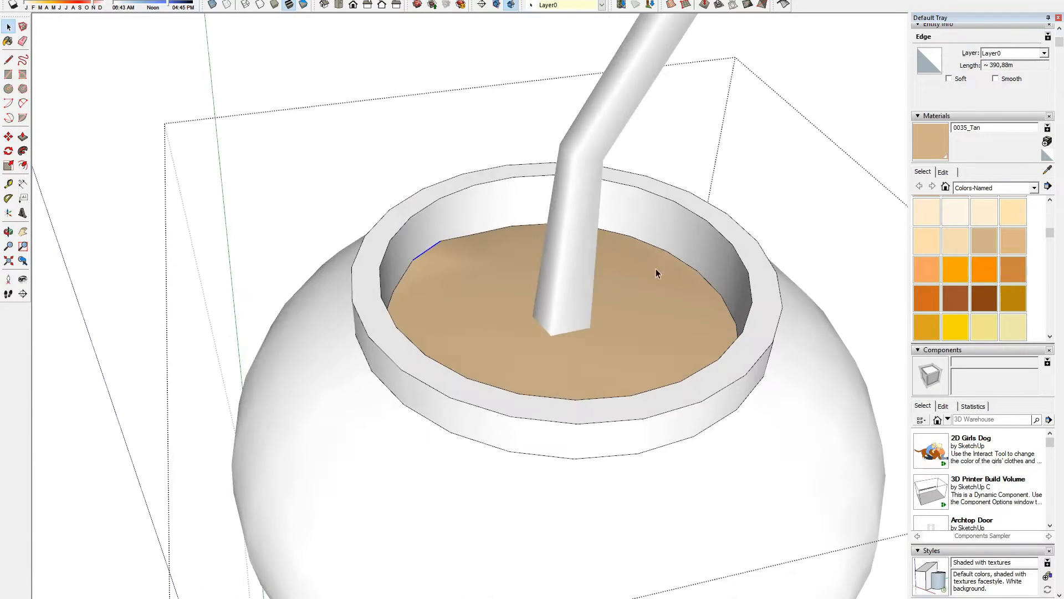
click(727, 208)
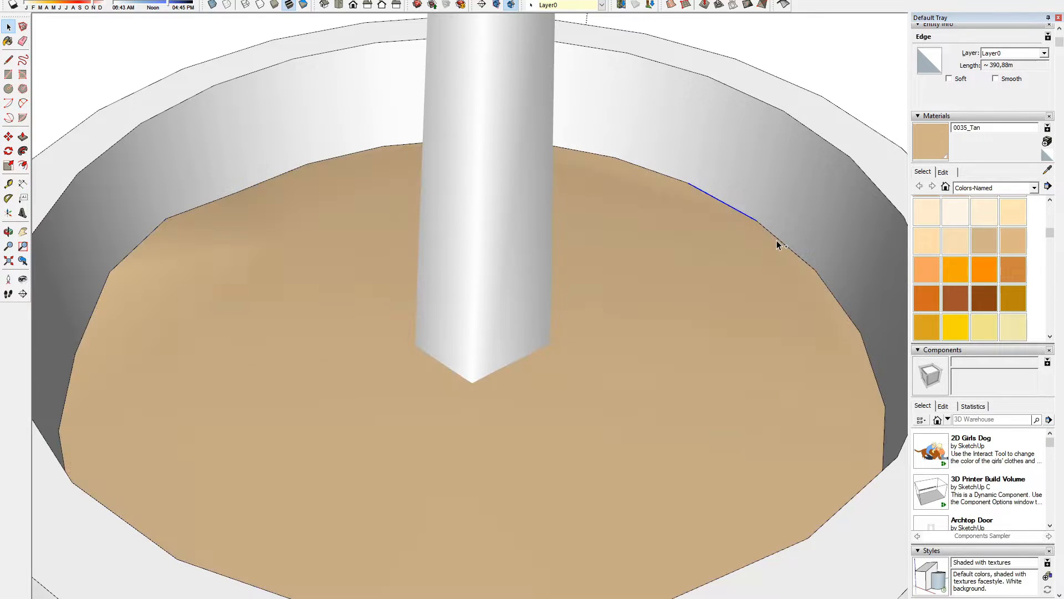
drag(762, 216, 761, 206)
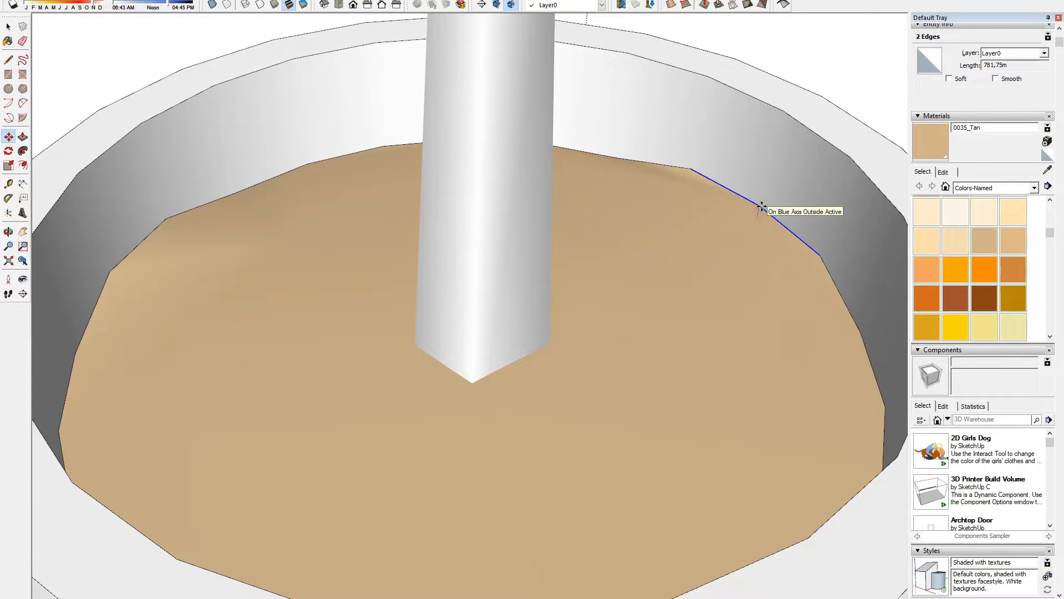
scroll(492, 250, down, 4)
middle_drag(492, 249, 488, 399)
Step: Paint the remaining white sliver at the soil's border with 0035_Tan
key(space)
scroll(538, 155, up, 7)
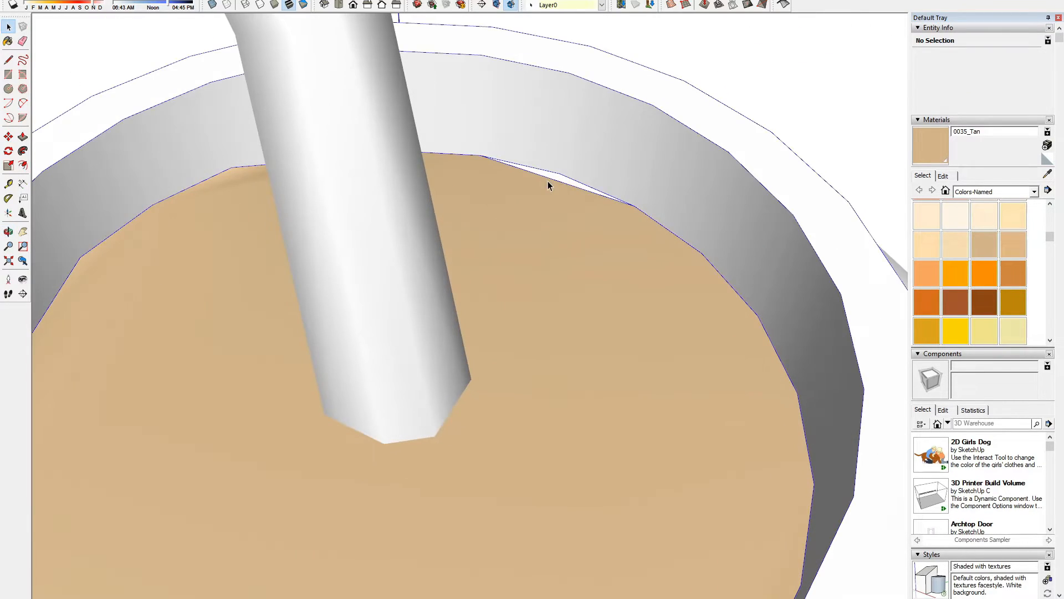
middle_drag(565, 179, 542, 199)
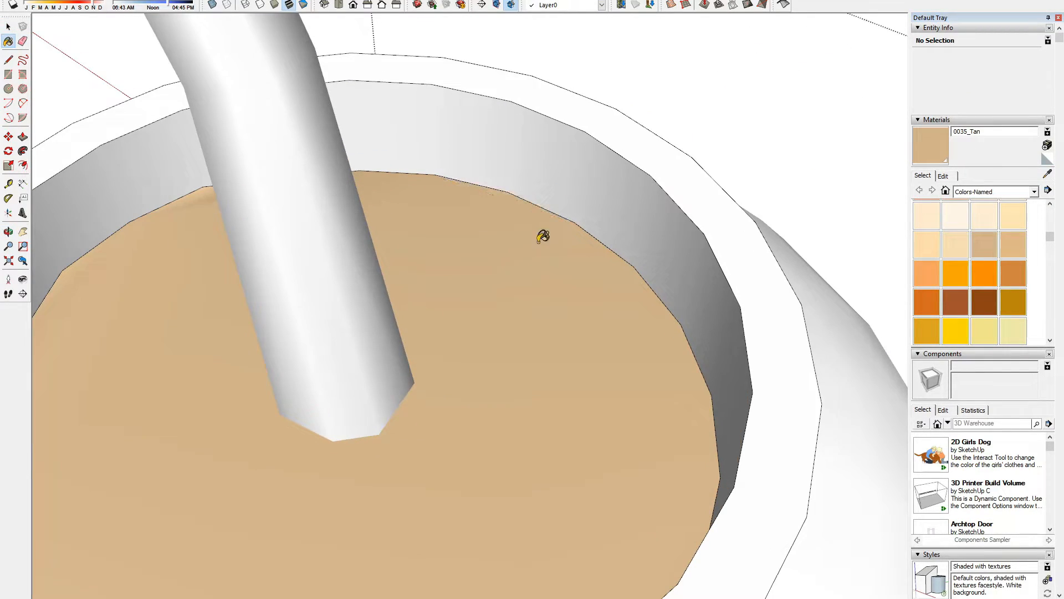
key(space)
Step: Paint the tree's trunk and its first side branches with 0059_DarkOliveGreen
scroll(541, 238, down, 5)
mouse_move(494, 268)
middle_down()
mouse_move(387, 283)
mouse_move(582, 278)
mouse_move(484, 364)
mouse_move(525, 287)
middle_up()
scroll(582, 278, down, 1)
scroll(582, 278, down, 3)
click(1014, 218)
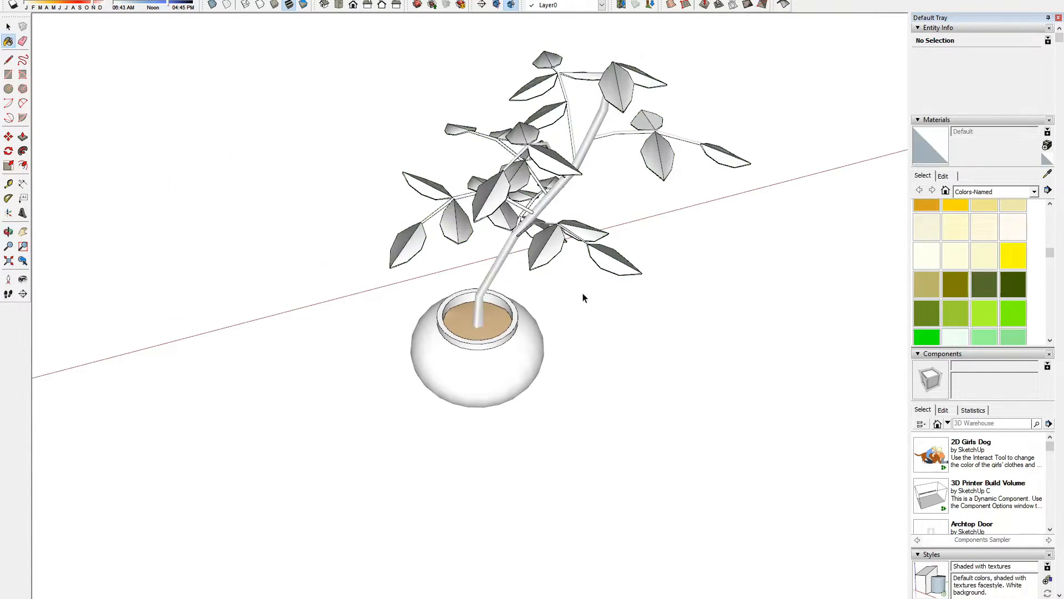
click(414, 276)
alt+click(443, 291)
scroll(429, 288, up, 3)
middle_drag(443, 285, 408, 288)
click(516, 194)
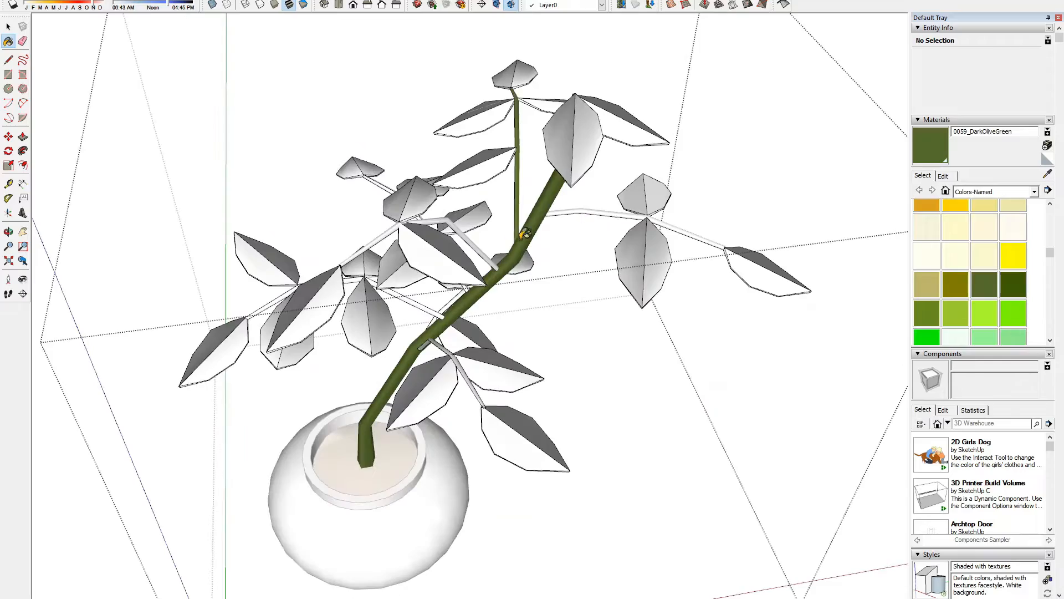
click(406, 298)
Step: Select the connected faces of further unpainted branches and paint them with 0059_DarkOliveGreen
scroll(438, 327, up, 2)
key(space)
middle_drag(600, 404, 615, 382)
triple_click(582, 383)
key(b)
click(504, 338)
mouse_move(507, 335)
middle_down()
mouse_move(626, 129)
mouse_move(624, 150)
middle_up()
key(space)
triple_click(623, 114)
click(641, 121)
key(space)
Step: Paint the last two unpainted branches near the lower trunk with 0059_DarkOliveGreen
scroll(660, 259, down, 1)
mouse_move(649, 328)
middle_down()
mouse_move(660, 259)
mouse_move(344, 250)
middle_up()
click(660, 259)
scroll(334, 74, up, 1)
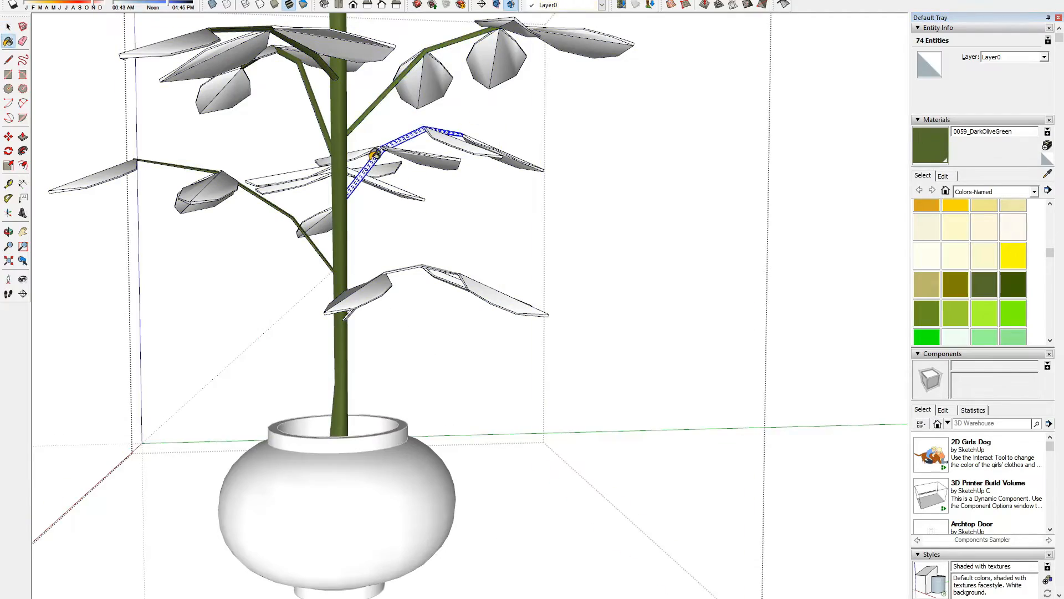
click(374, 154)
key(space)
triple_click(424, 271)
key(b)
click(424, 271)
Step: Paint the pot with 0081_CadetBlue and open the tree group for editing
mouse_move(499, 299)
middle_down()
mouse_move(595, 373)
mouse_move(484, 346)
mouse_move(486, 411)
mouse_move(482, 266)
mouse_move(521, 323)
middle_up()
scroll(970, 277, down, 3)
click(926, 257)
click(471, 385)
key(space)
double_click(520, 323)
scroll(982, 294, up, 2)
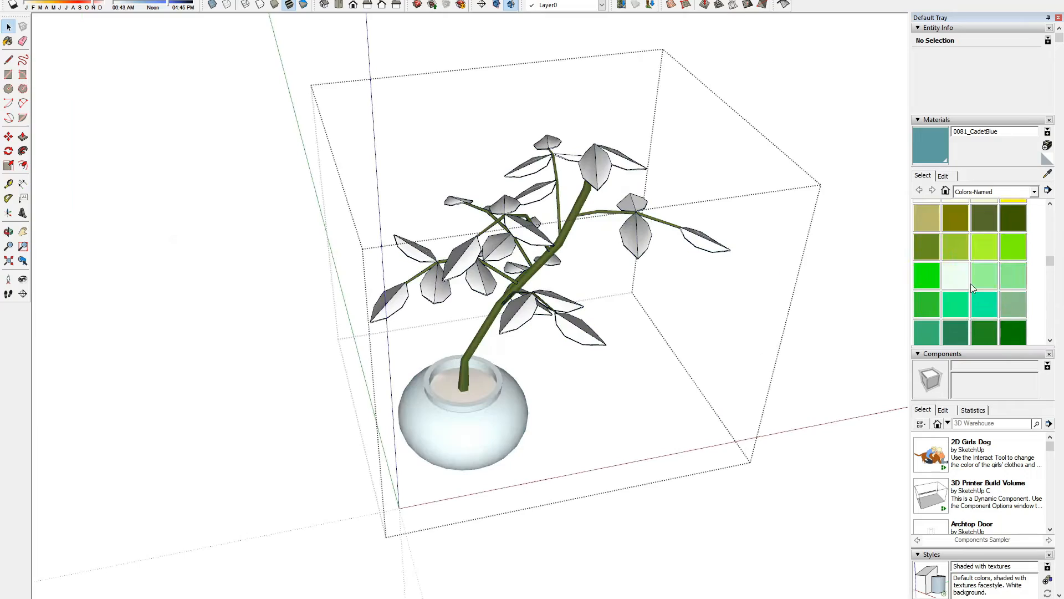
Step: Try several green shades from Colors-Named on the tree's lower leaves
click(926, 247)
click(579, 328)
click(955, 247)
click(544, 370)
scroll(964, 277, up, 1)
click(955, 284)
click(587, 357)
middle_drag(591, 359, 535, 370)
Step: Paint all the tree's leaves with 0062_YellowGreen and leave the group
click(955, 313)
click(533, 374)
click(527, 332)
click(483, 339)
middle_drag(388, 358, 465, 388)
click(436, 317)
click(392, 332)
click(545, 301)
mouse_move(544, 301)
middle_down()
mouse_move(577, 257)
mouse_move(621, 324)
middle_up()
key(space)
click(620, 324)
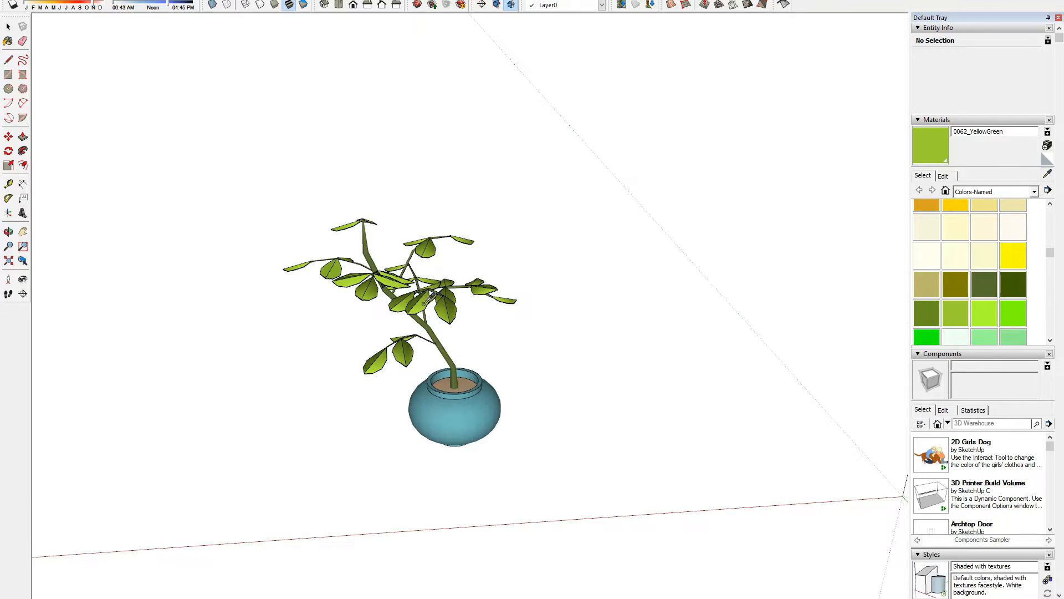
Step: Edit the 0062_YellowGreen material in HLS mode, setting lightness to 44 and saturation to 47
click(949, 176)
click(957, 250)
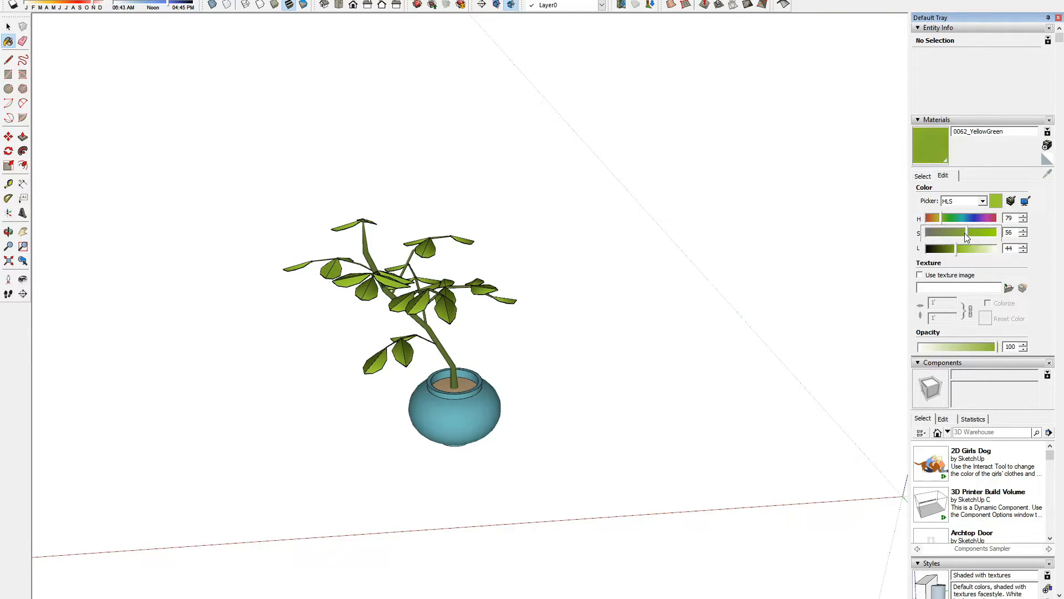
click(959, 231)
middle_drag(803, 344, 757, 356)
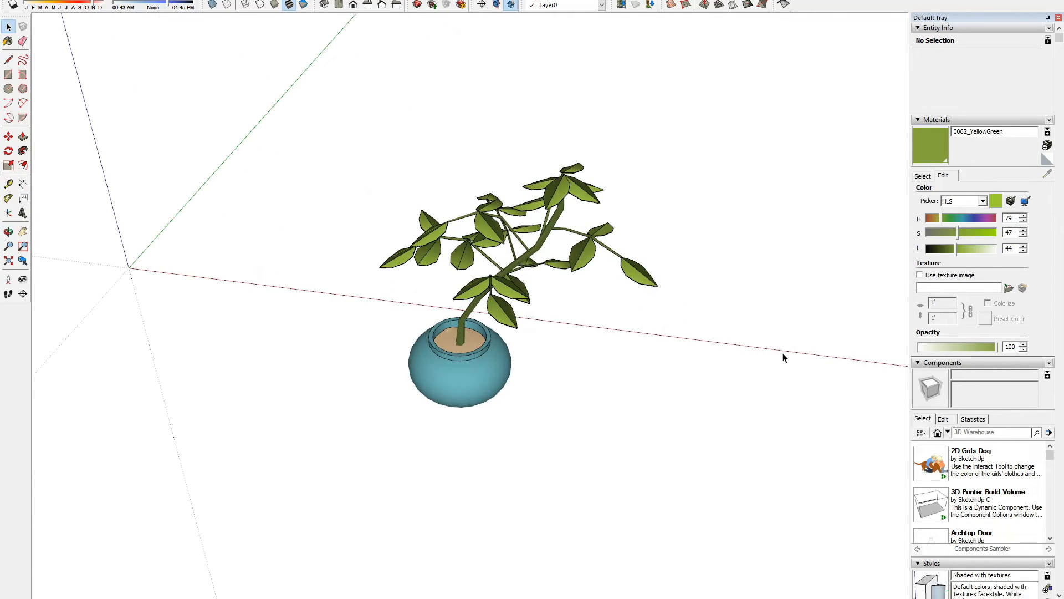